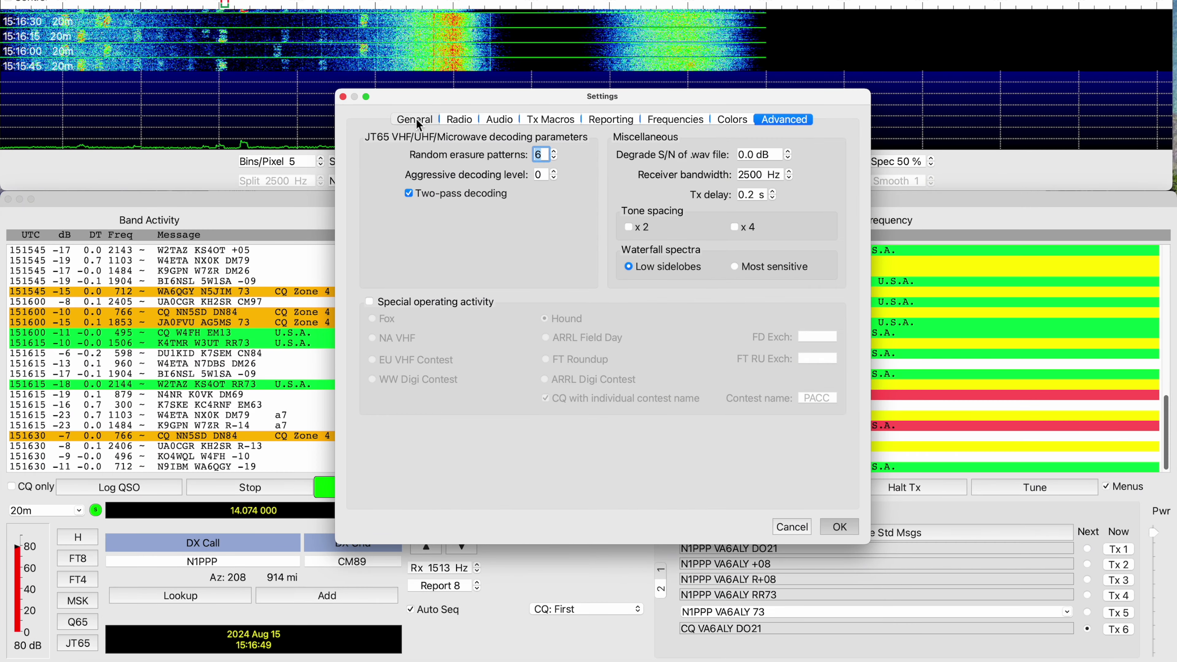
Review the general station settings, then check the radio's serial port and baud rate options
left_click(416, 120)
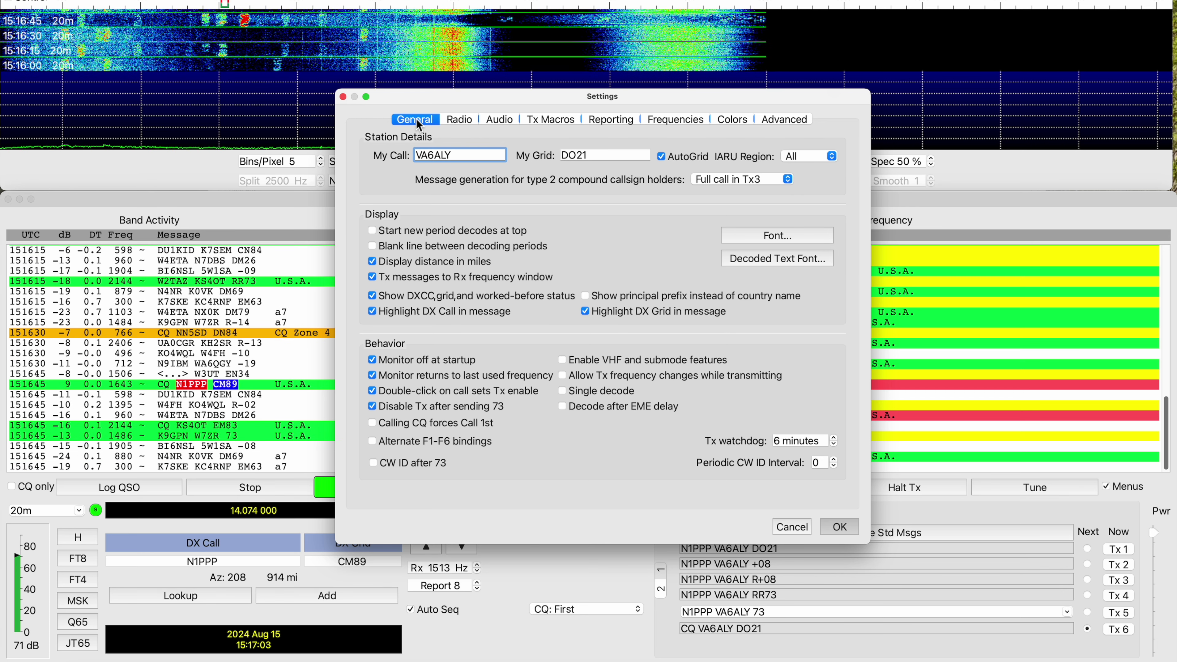
left_click(459, 126)
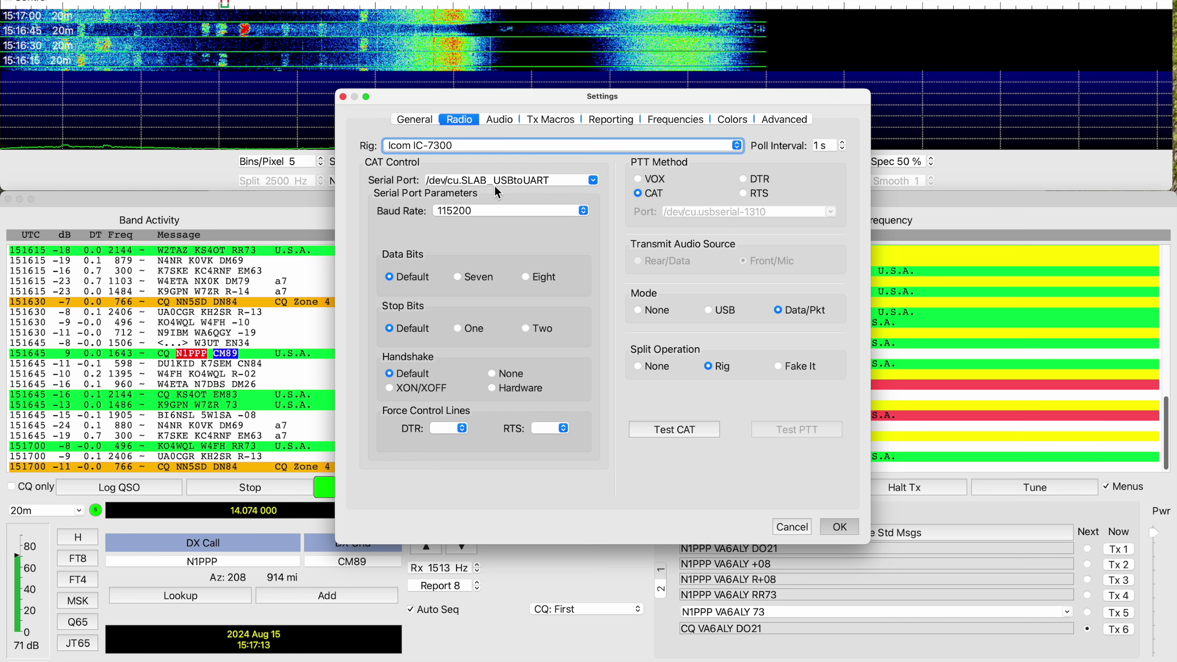
left_click(593, 181)
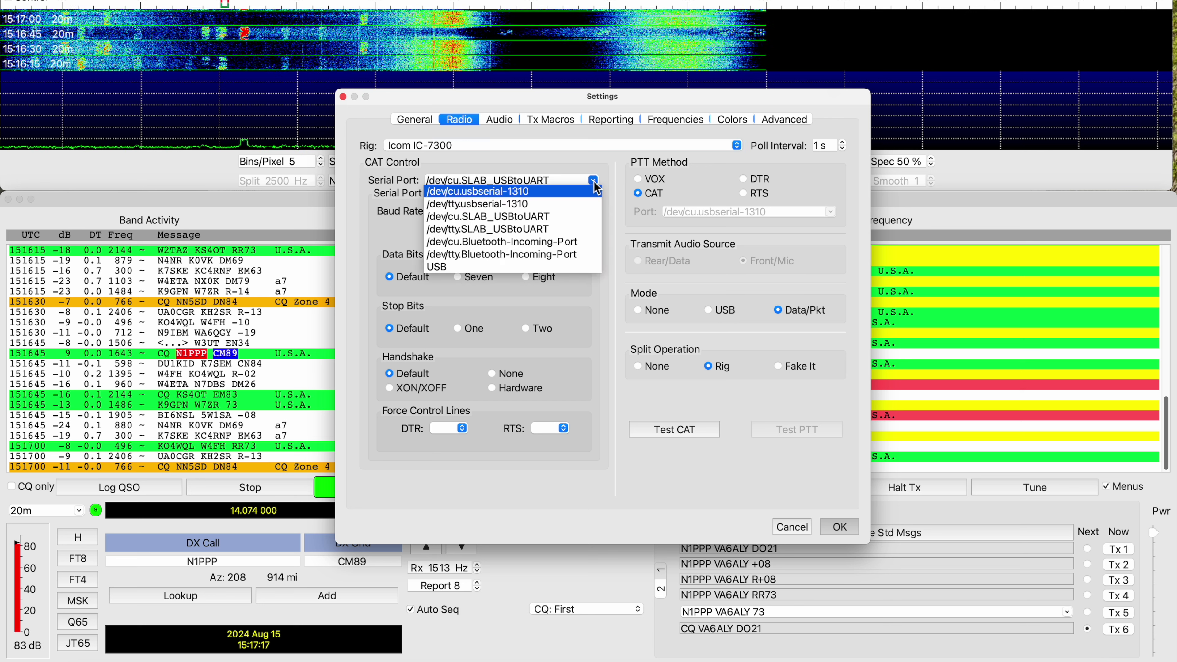
left_click(597, 159)
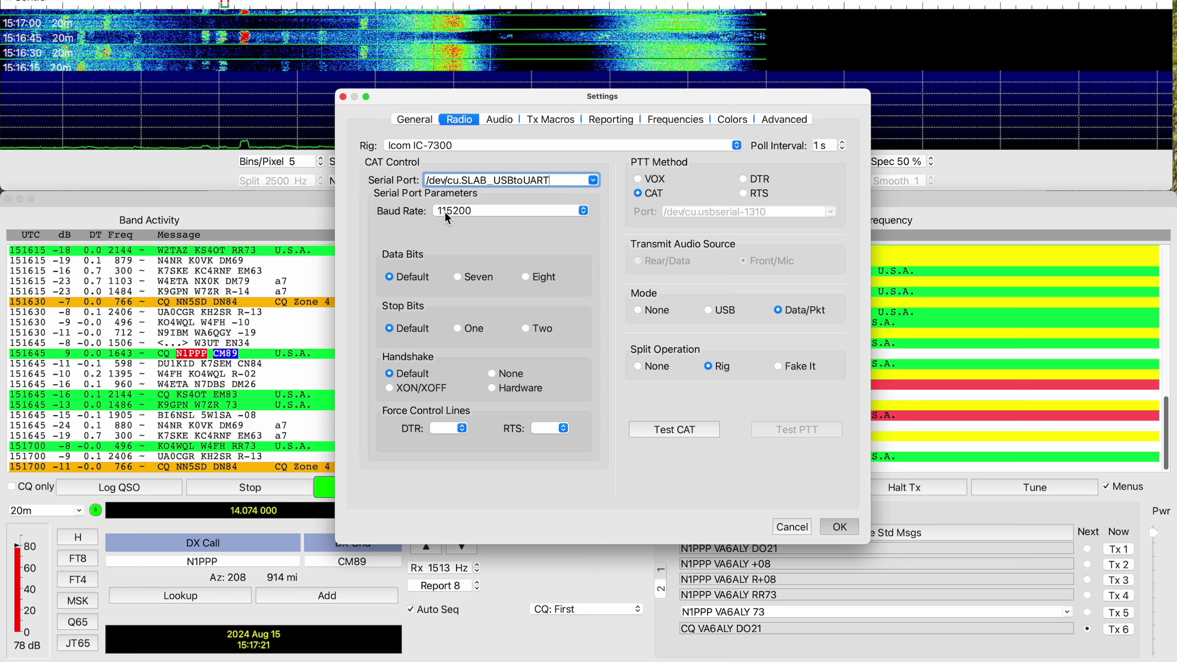
left_click(584, 212)
left_click(583, 211)
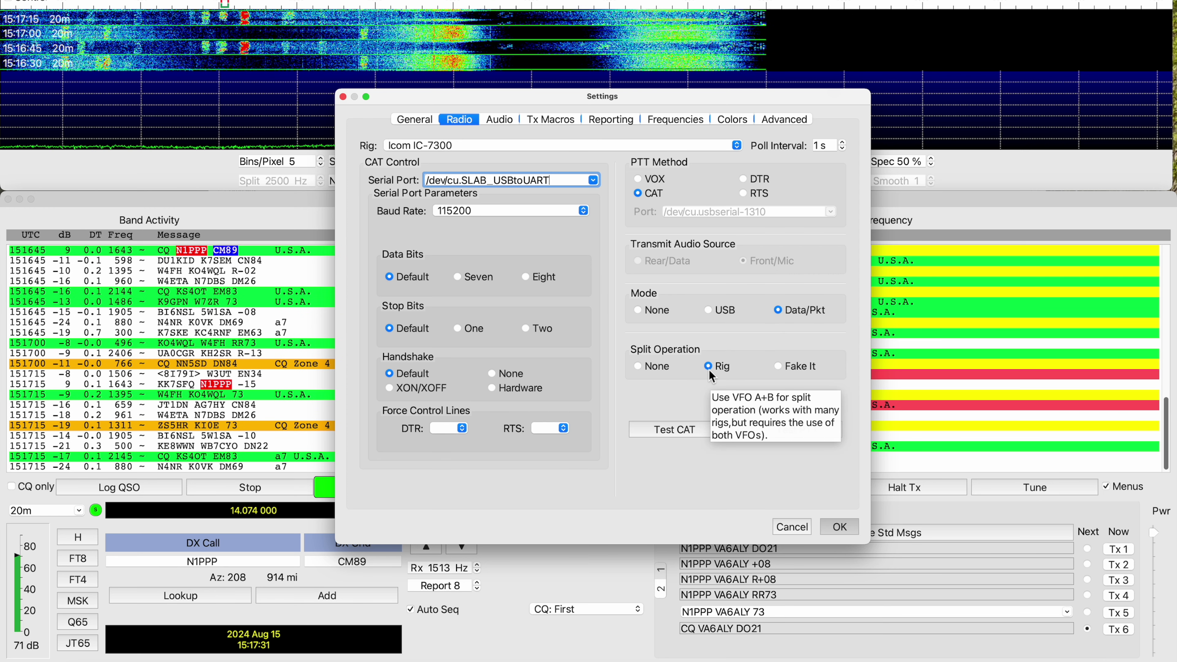
Test the radio's CAT control, then switch the PTT test on and off again
left_click(674, 430)
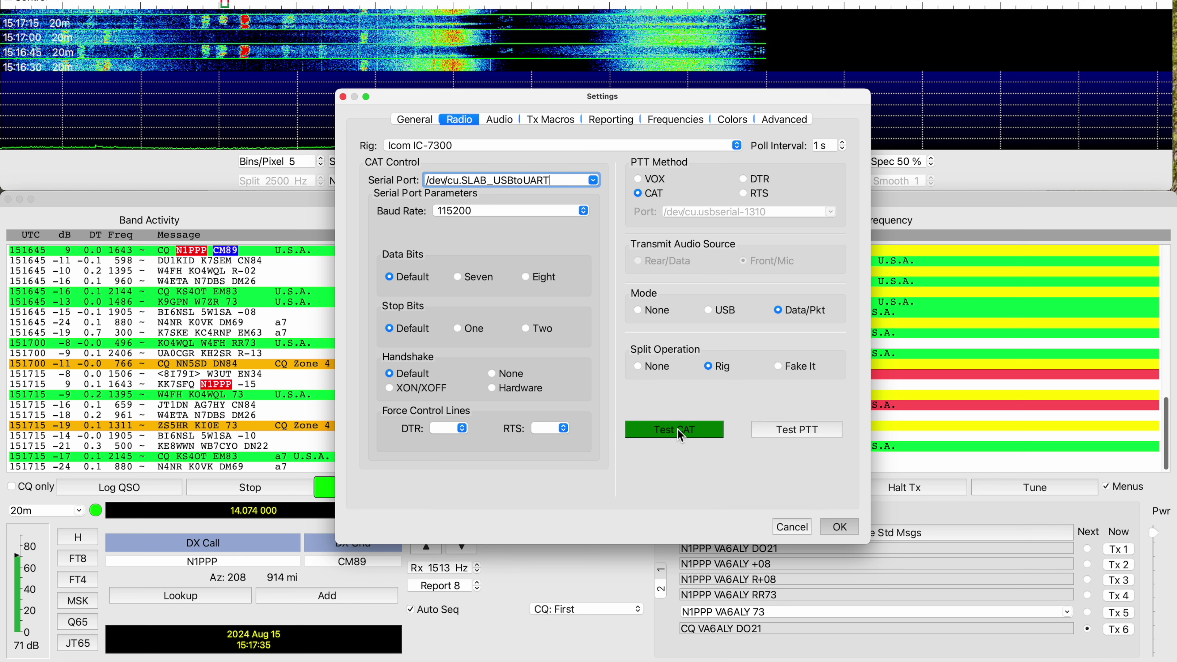
left_click(790, 435)
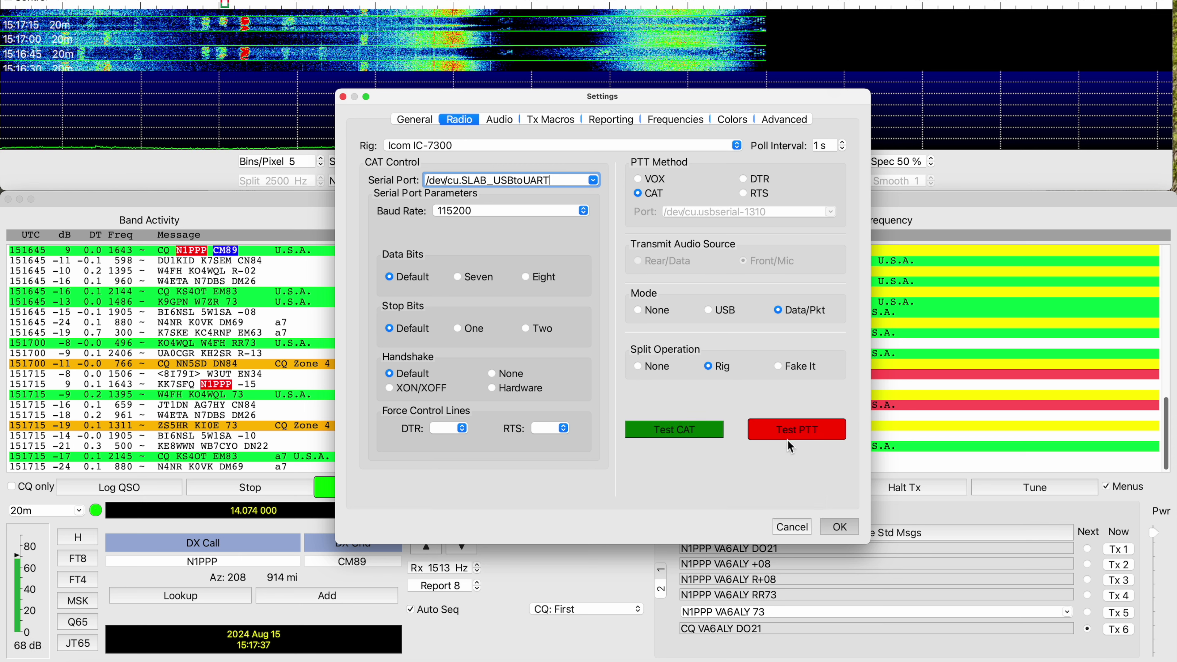
left_click(788, 434)
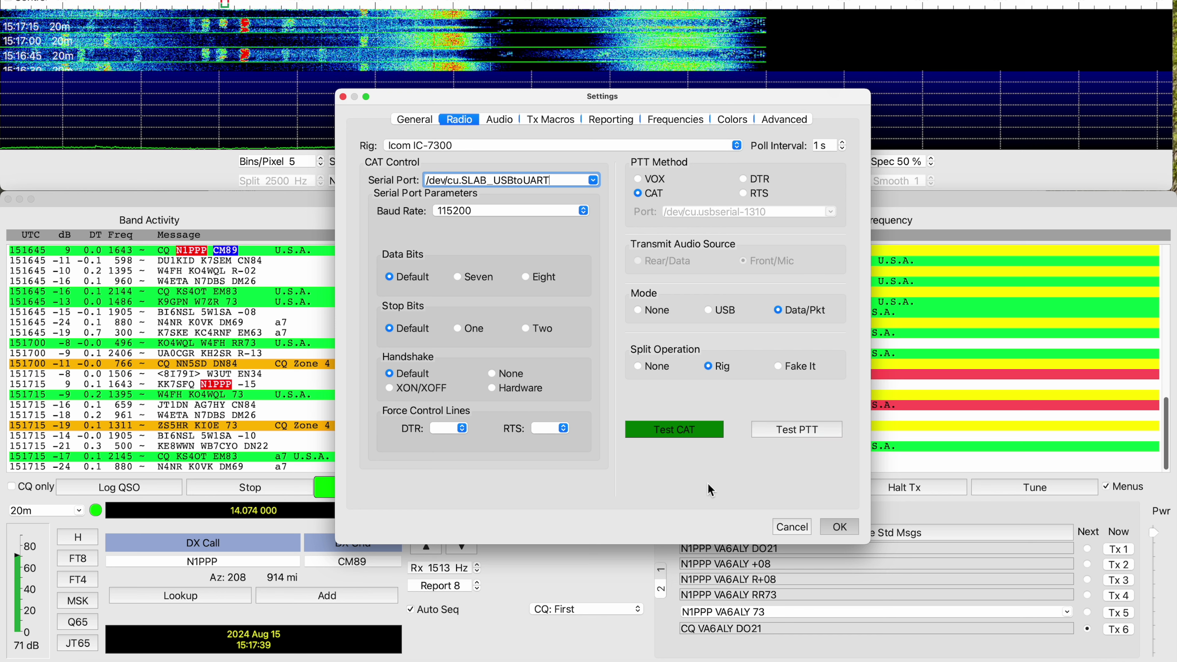
Review the soundcard settings and the available audio input devices
left_click(500, 121)
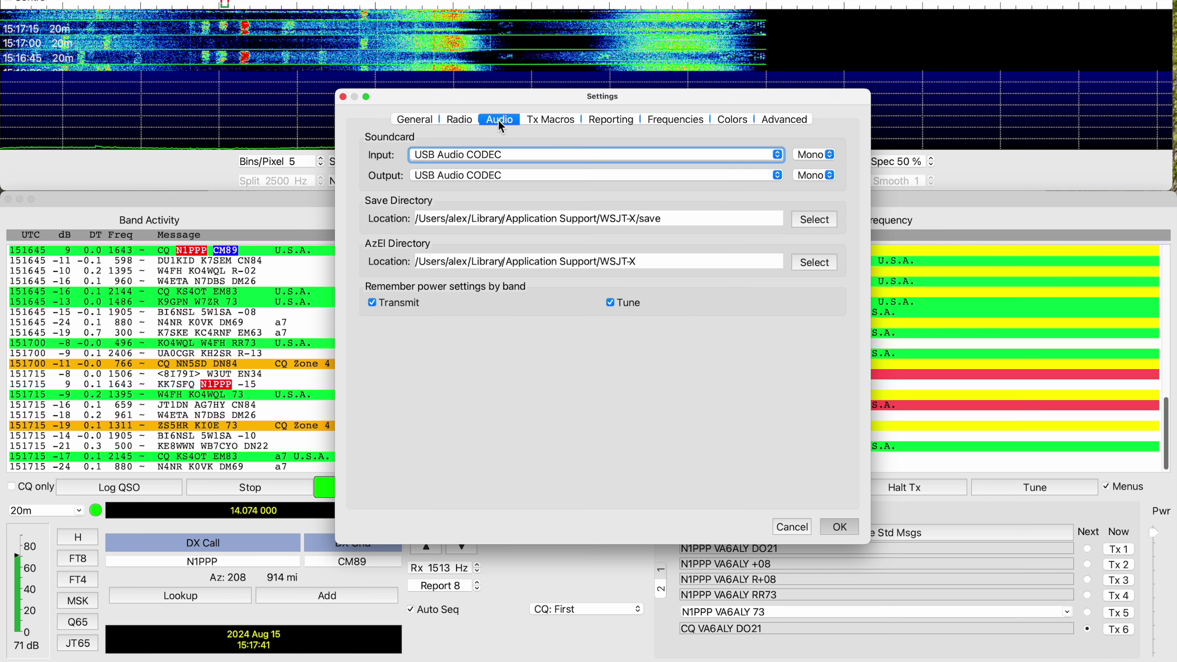
left_click(778, 157)
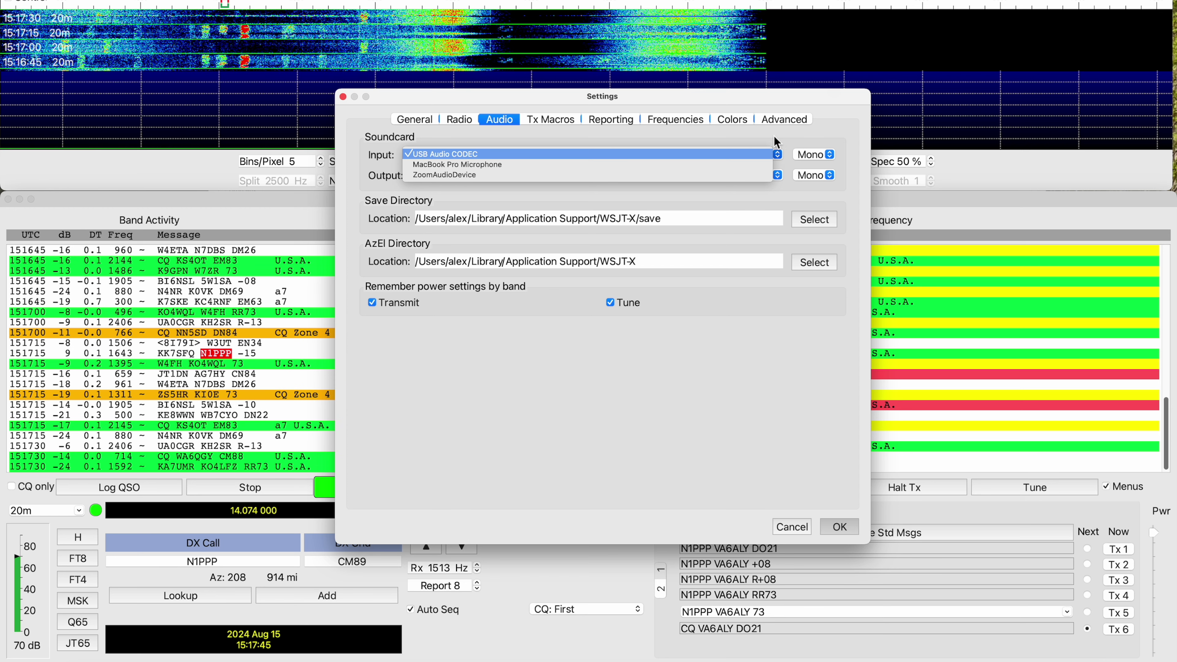
left_click(827, 136)
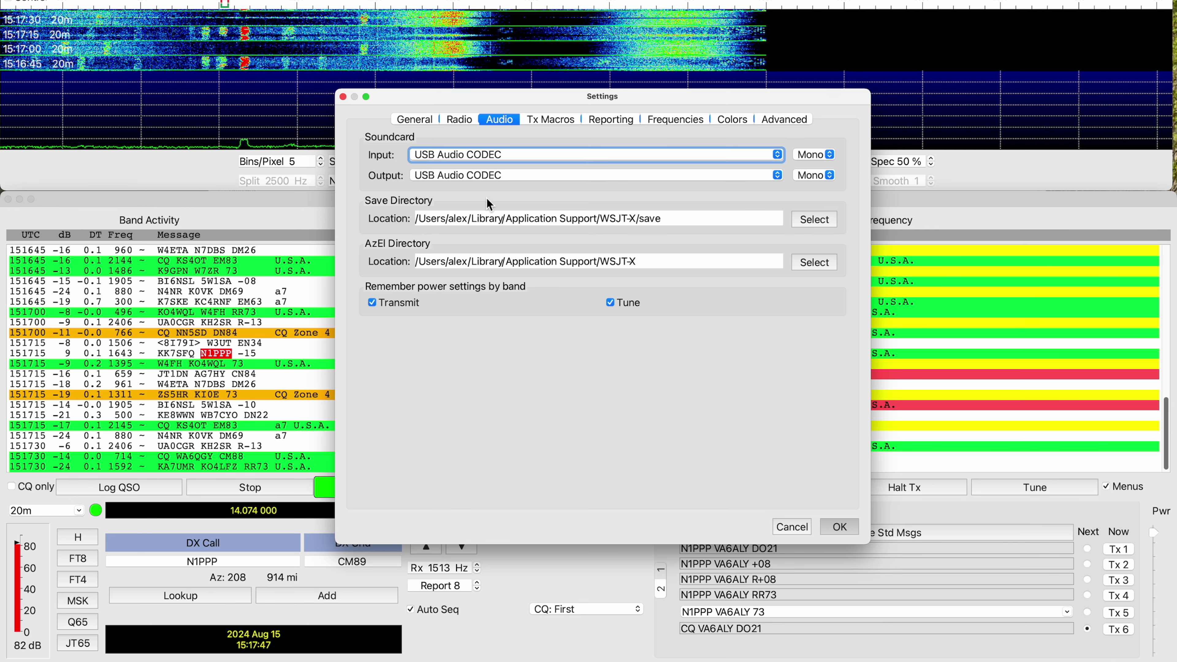
Look through the Tx macros, reporting, frequencies, colors, advanced and general settings, then accept and close the settings
left_click(551, 120)
left_click(617, 122)
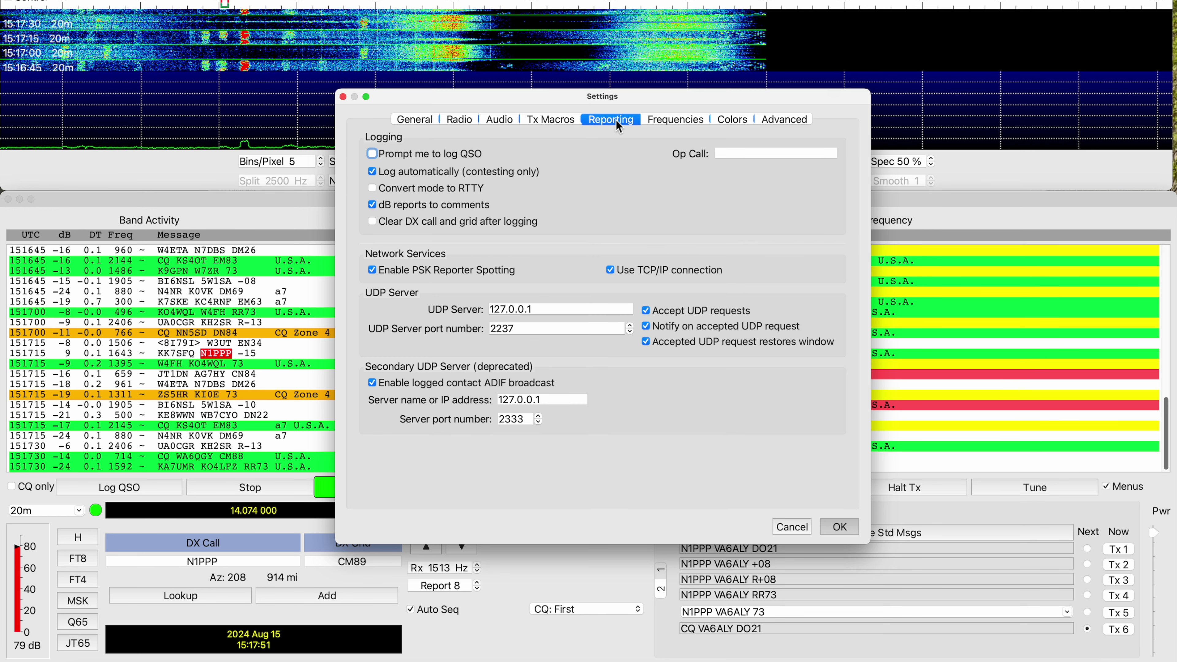
left_click(675, 119)
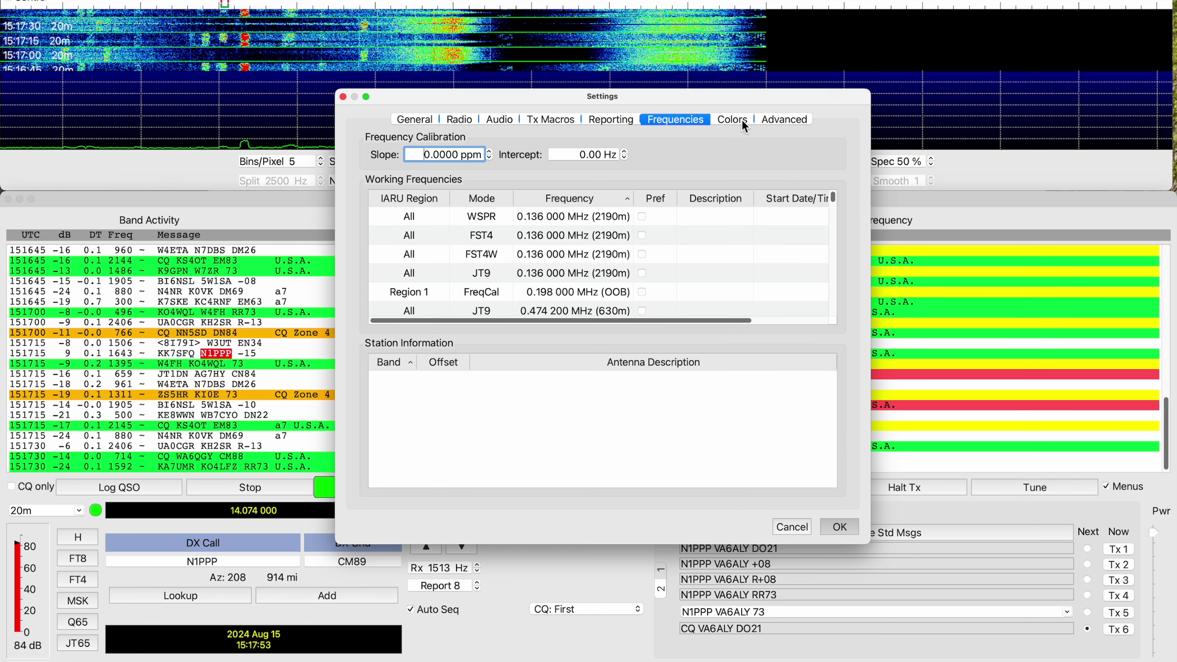
left_click(735, 124)
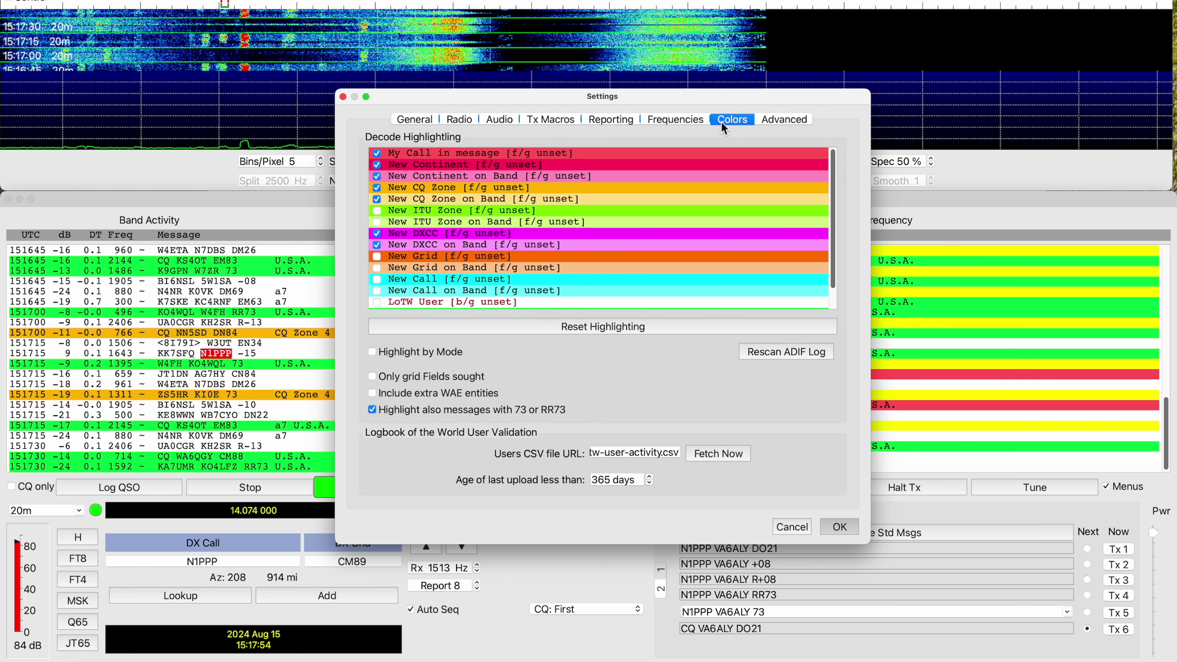
left_click(784, 120)
left_click(415, 121)
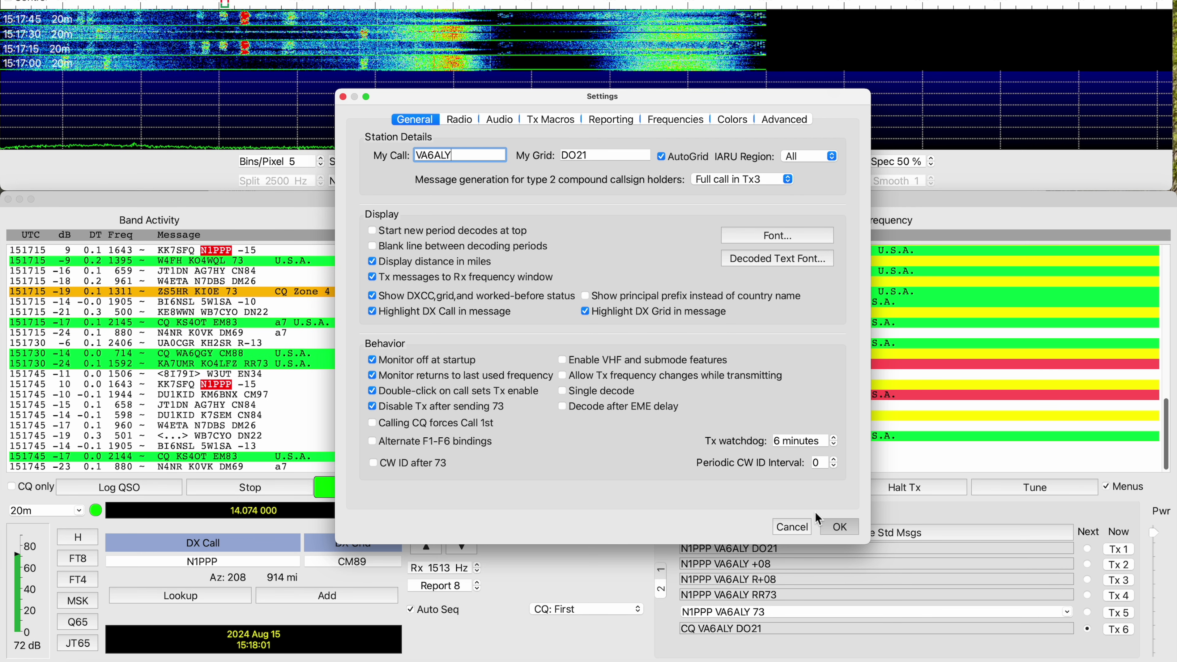
left_click(841, 529)
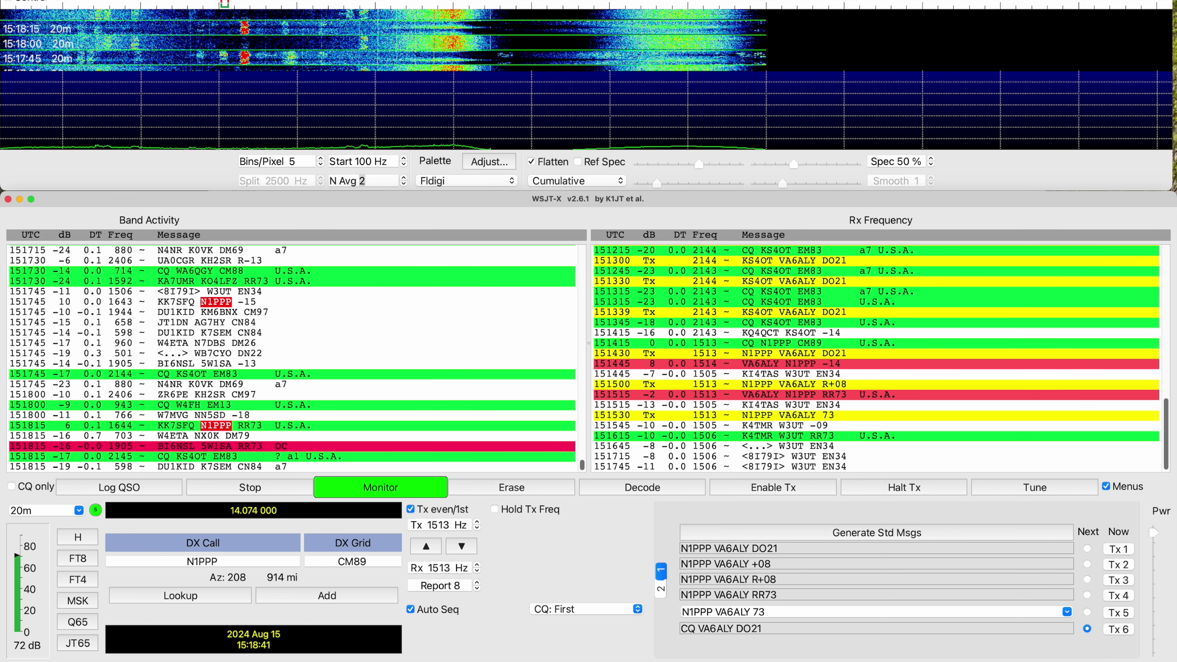
Reopen the preferences to recheck the IC-7300 radio connection settings, then accept and close them
left_click(46, 0)
left_click(50, 5)
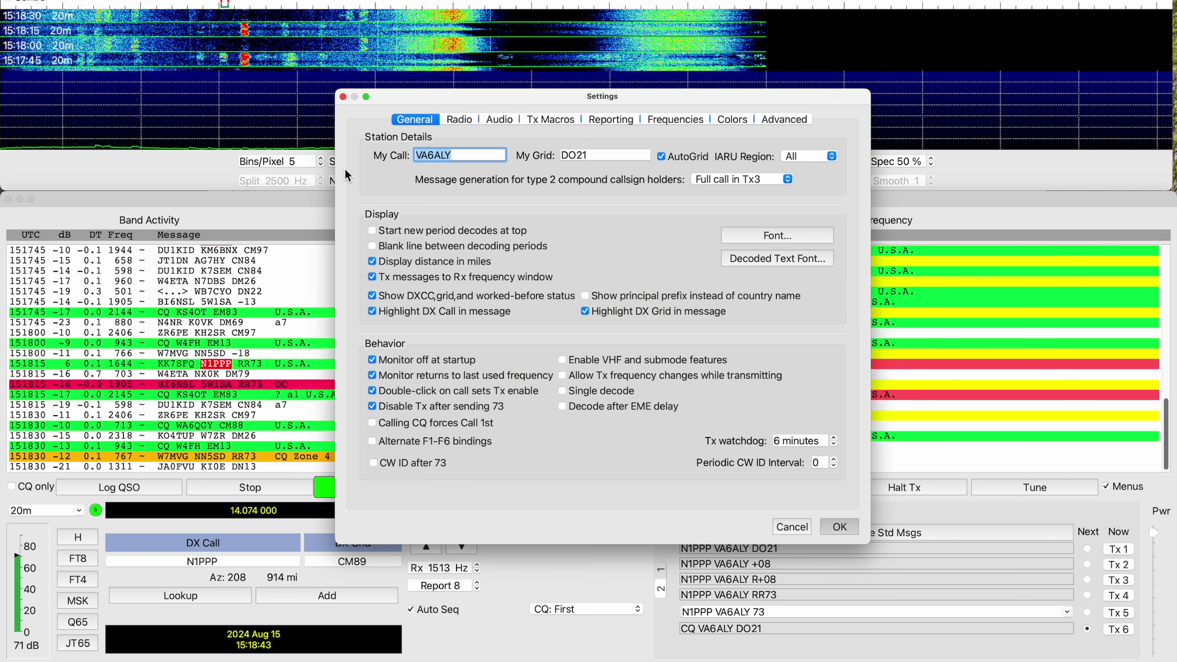
left_click(459, 119)
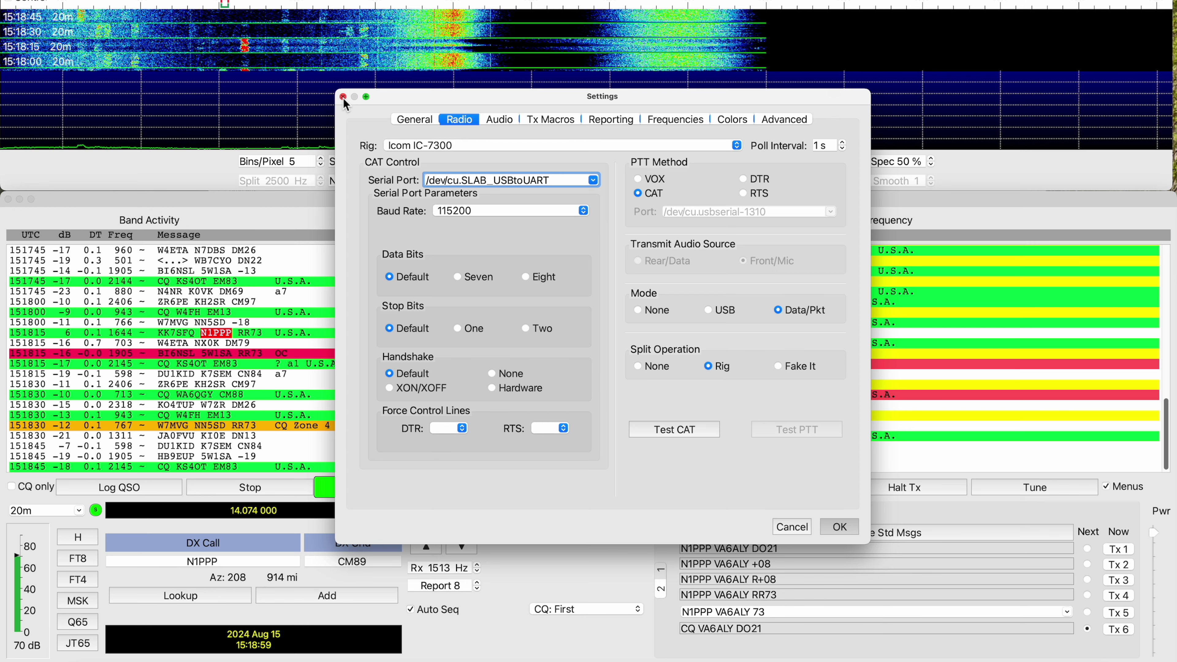
left_click(840, 526)
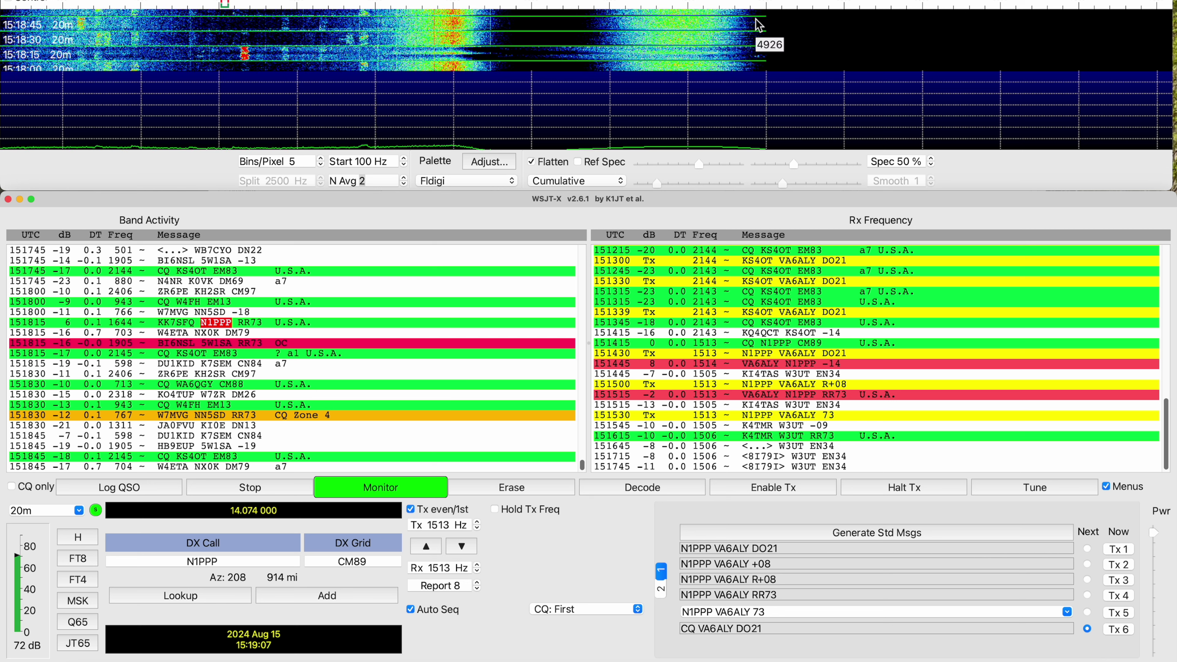
Quit WSJT-X and connect to the radio in SDR-Control
left_click(42, 0)
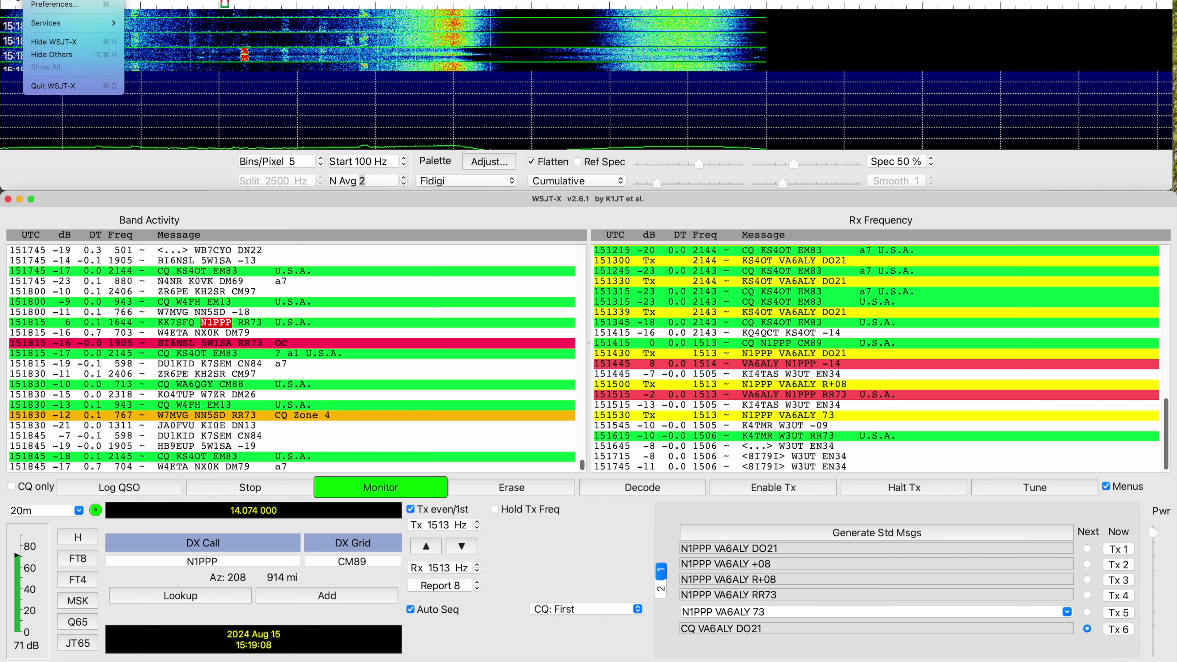
left_click(46, 86)
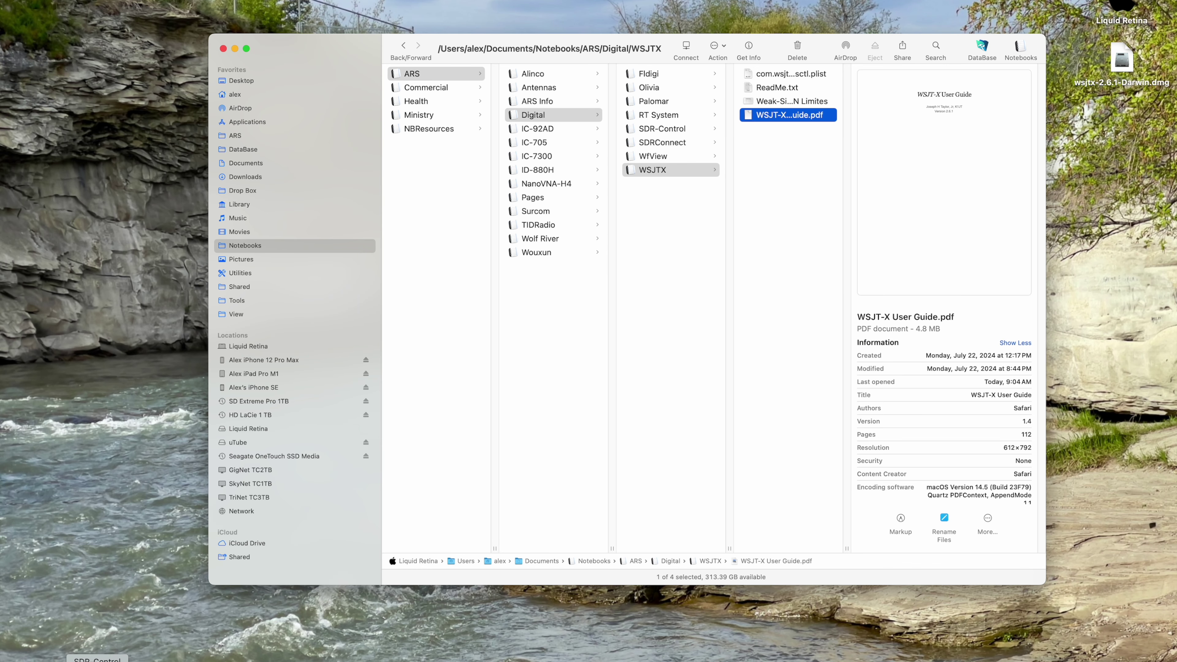
key("ctrl+Right")
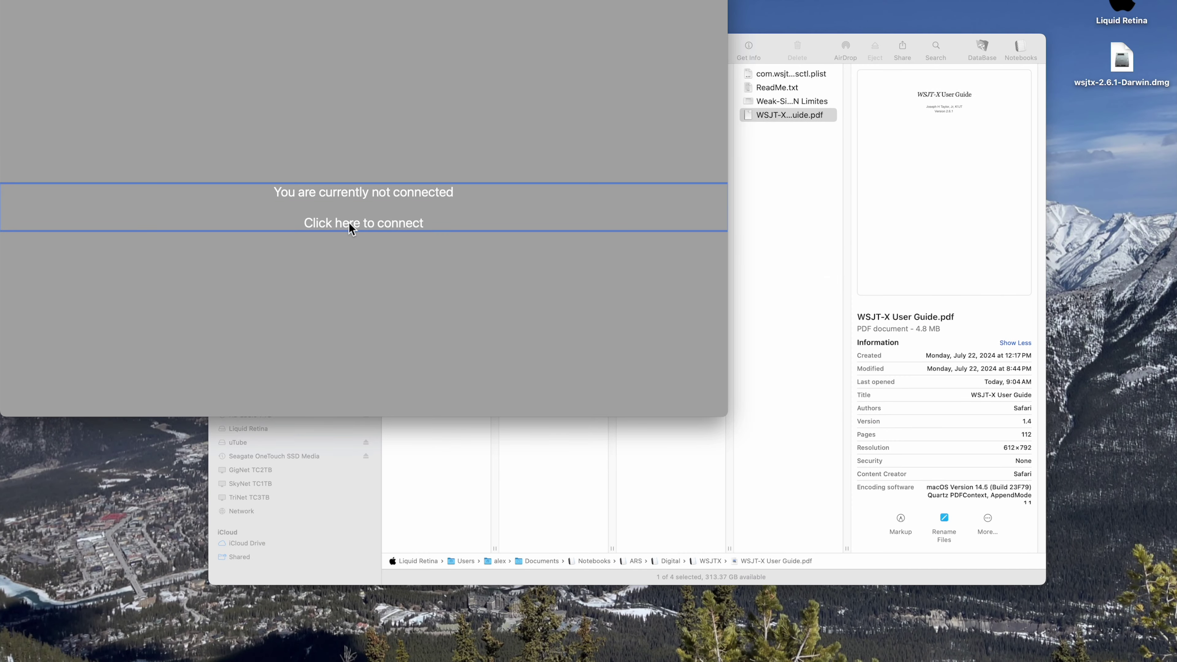
left_click(351, 224)
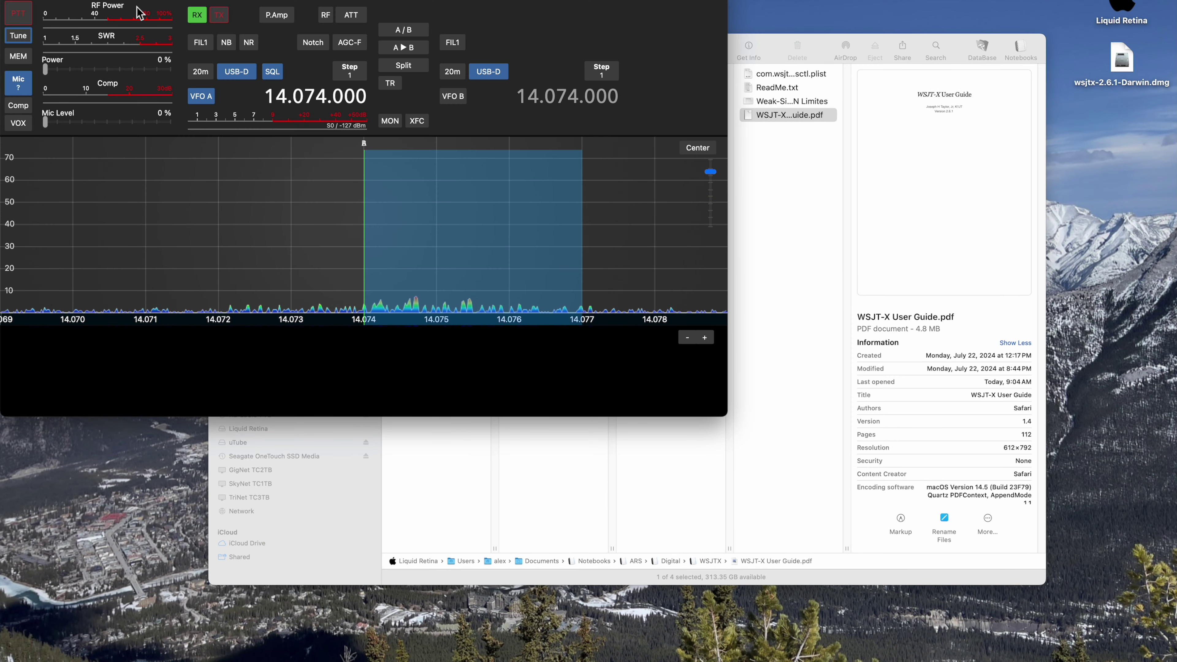
Show the FT8 window together with its station map, and change the globe to a flat map
right_click(141, 9)
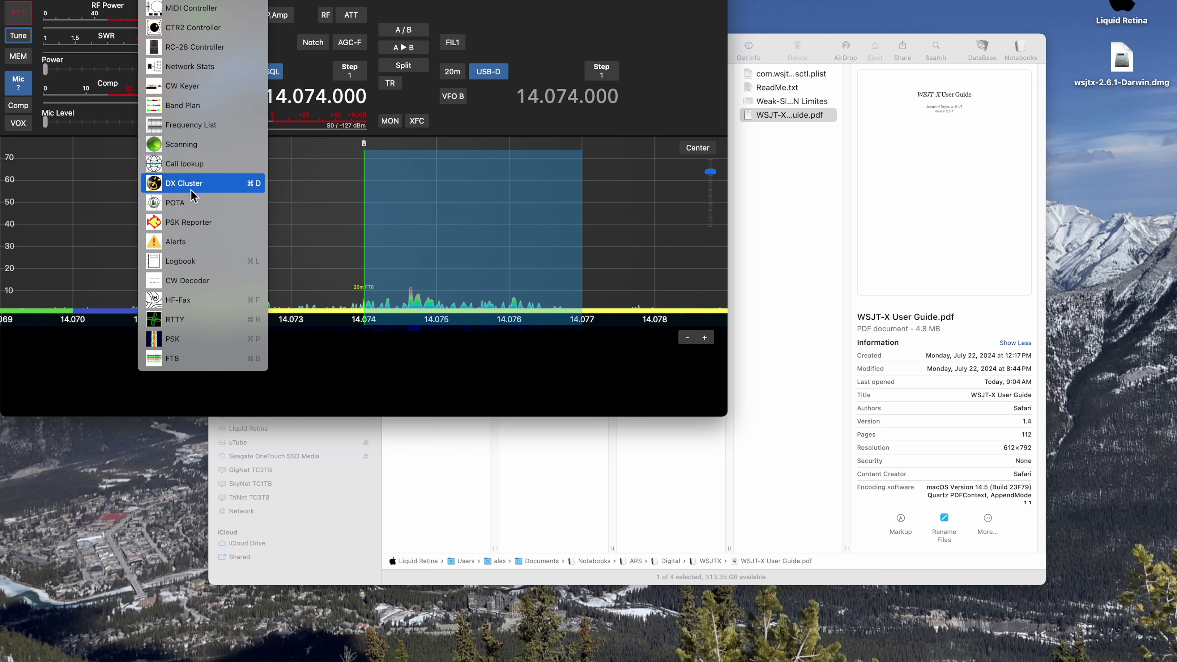
left_click(194, 359)
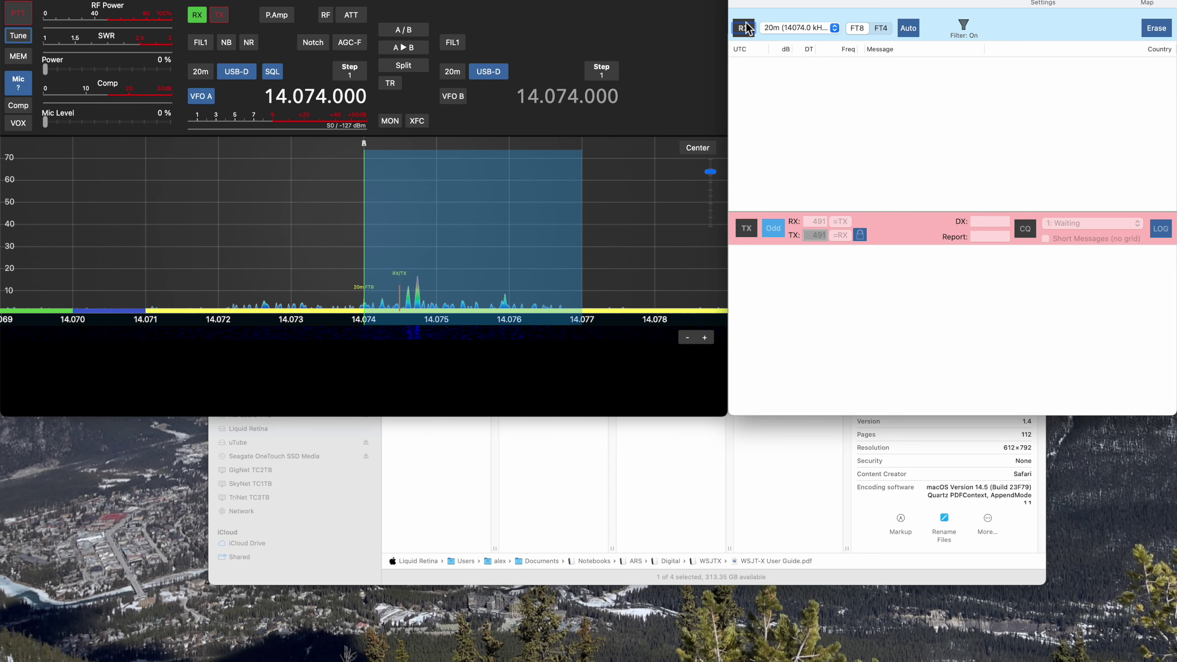
left_click(1147, 3)
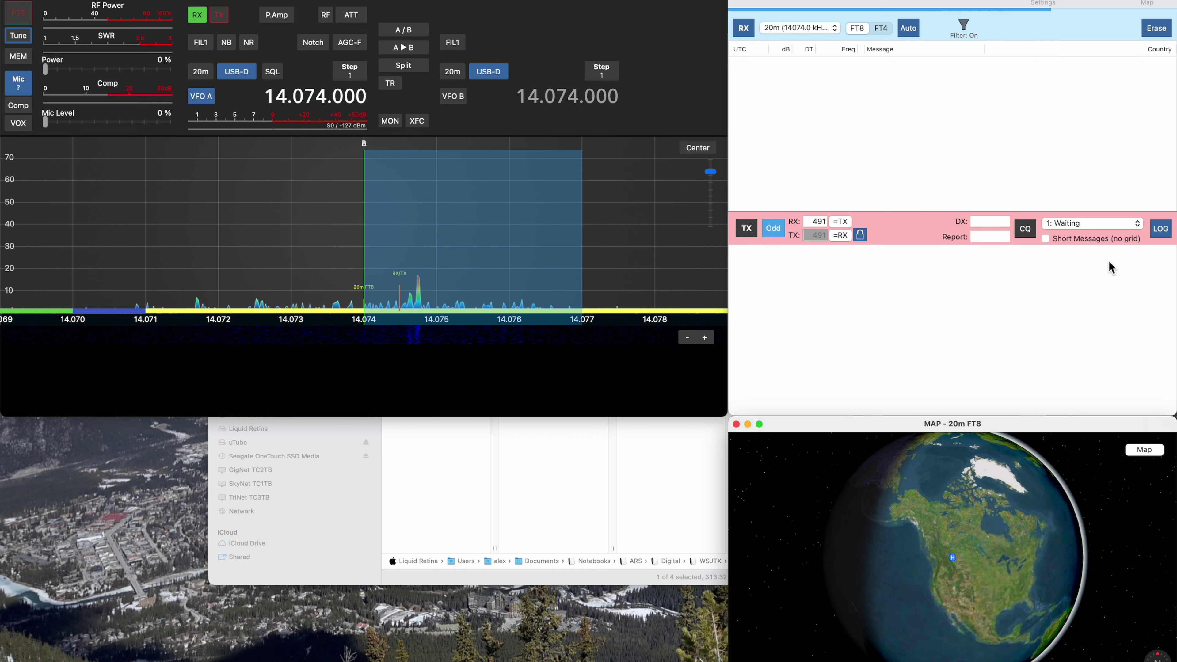
left_click(1145, 449)
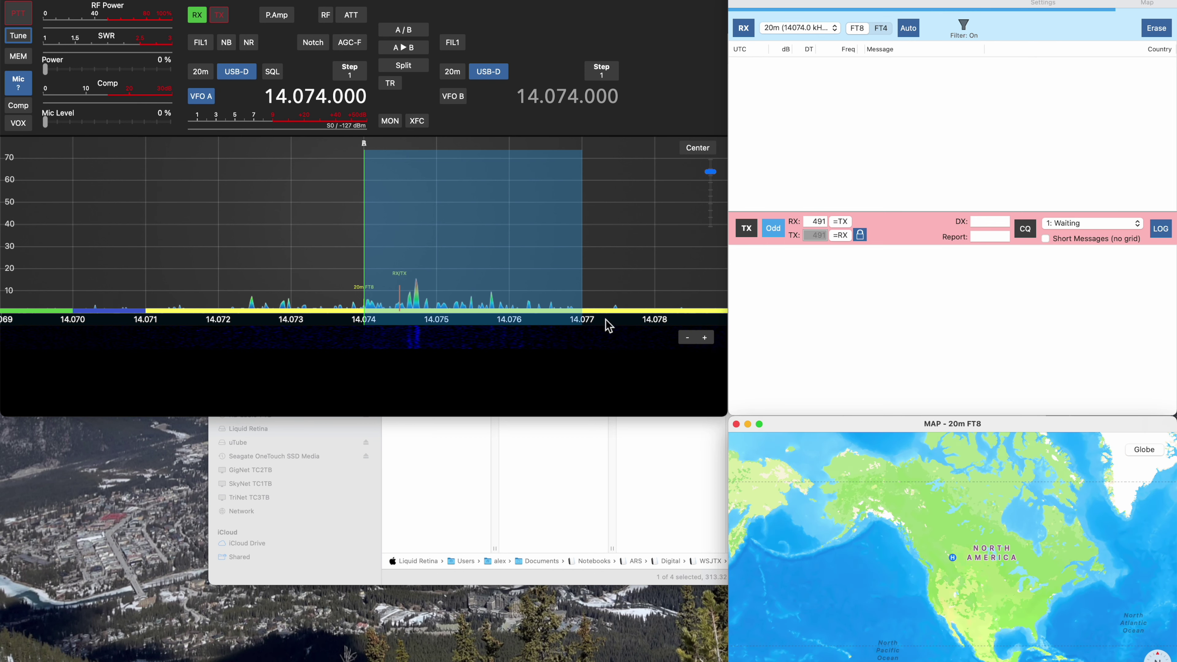
Show the logbook and keep 20m (14074.0 kHz) as the FT8 band
right_click(188, 264)
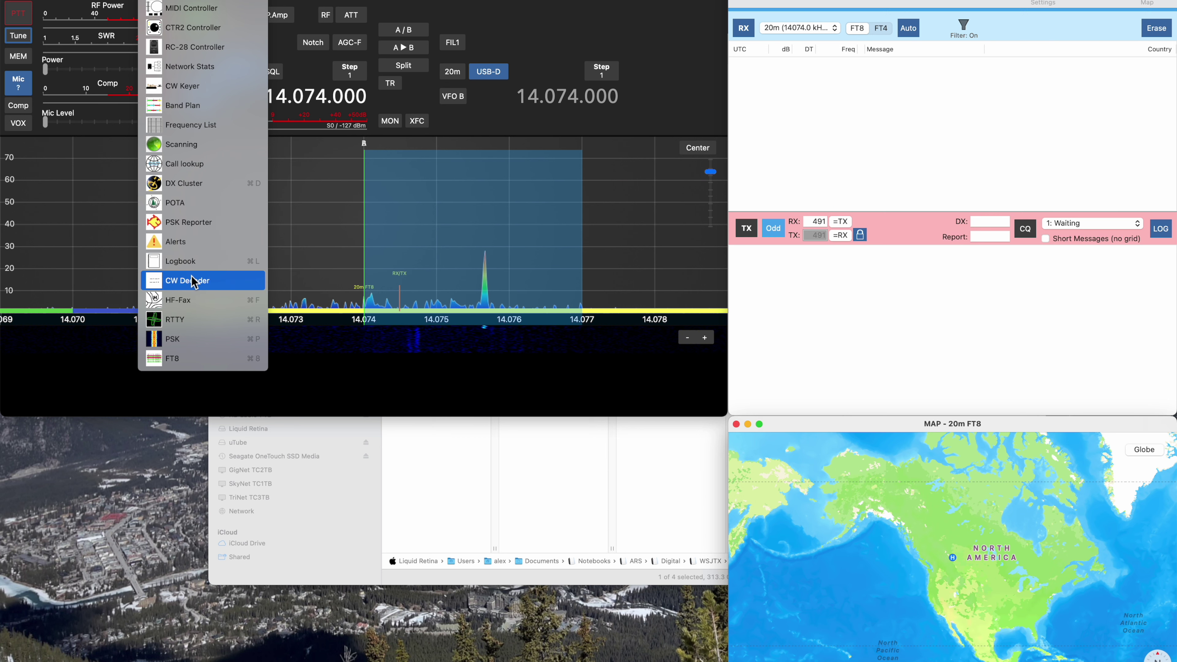
left_click(188, 264)
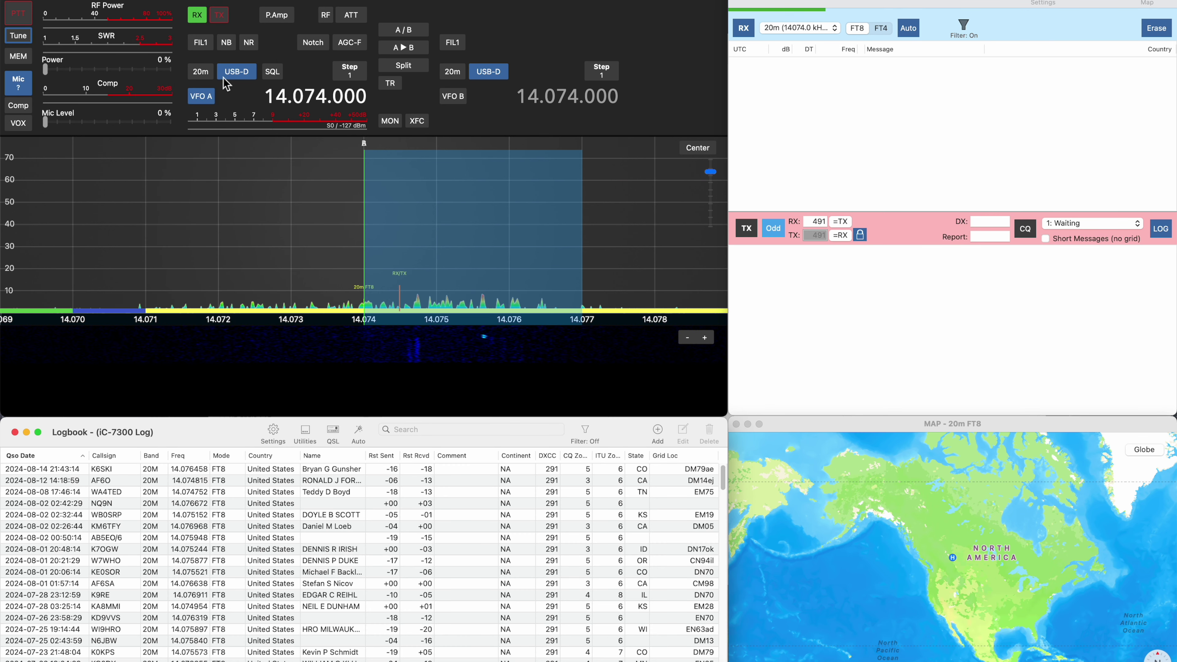
left_click(777, 31)
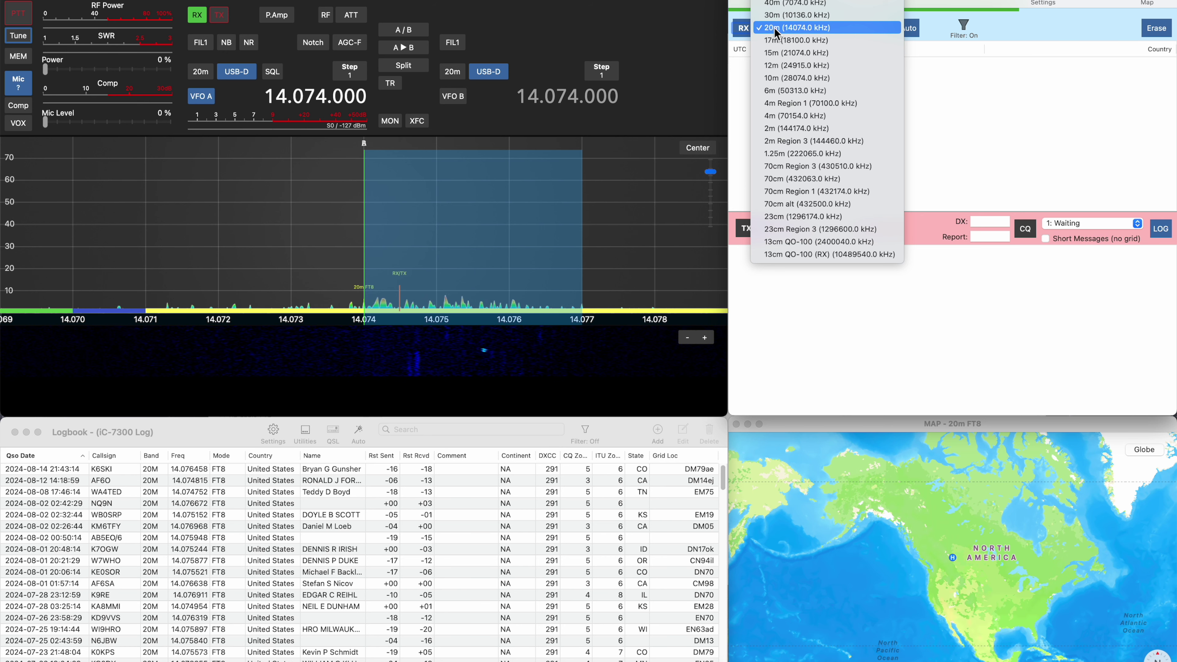
left_click(777, 32)
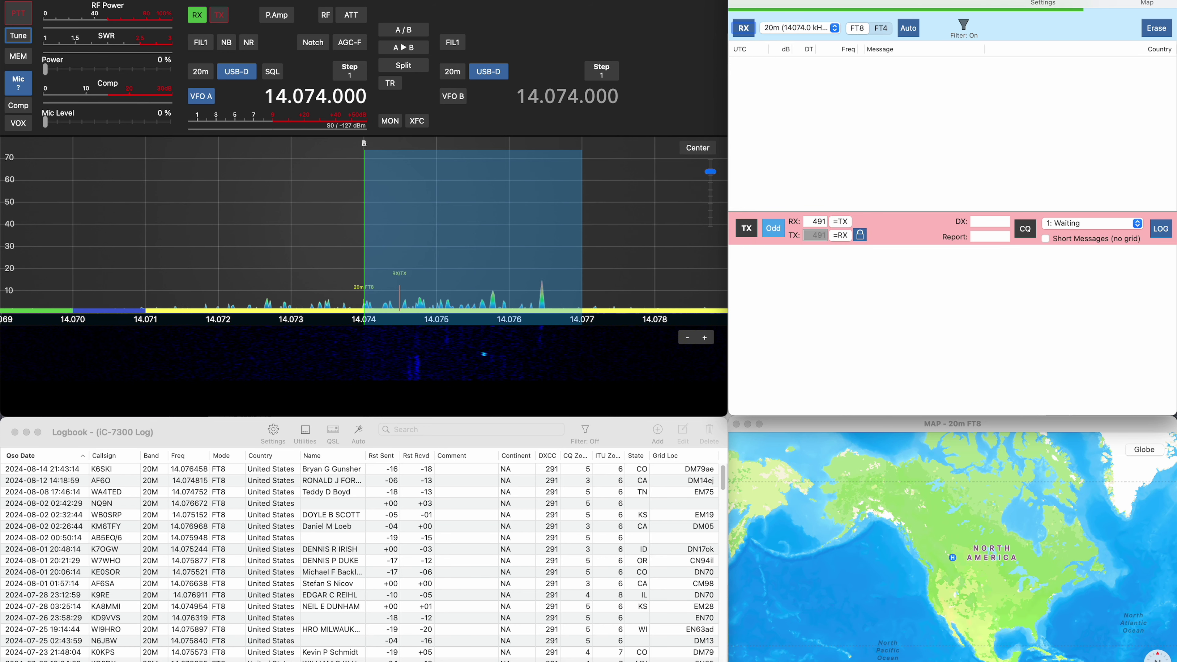
Review the IC-7300's USB connection and audio devices in the SDR-Control settings, accept them, and close the settings
left_click(46, 0)
left_click(49, 4)
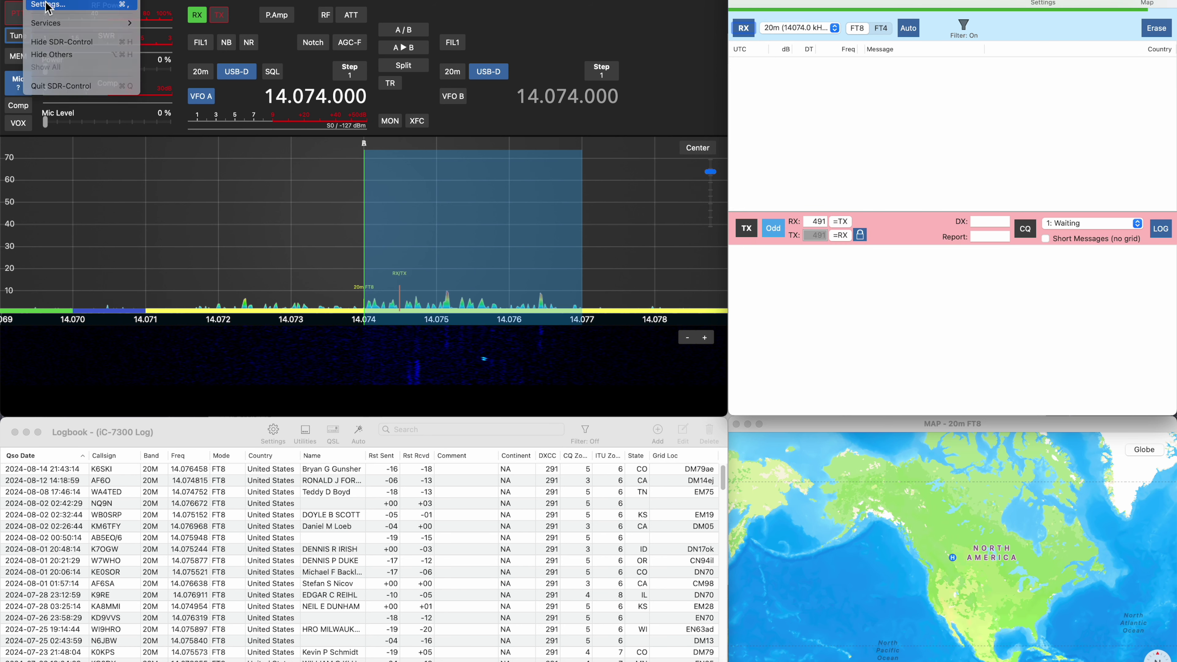
left_click(573, 124)
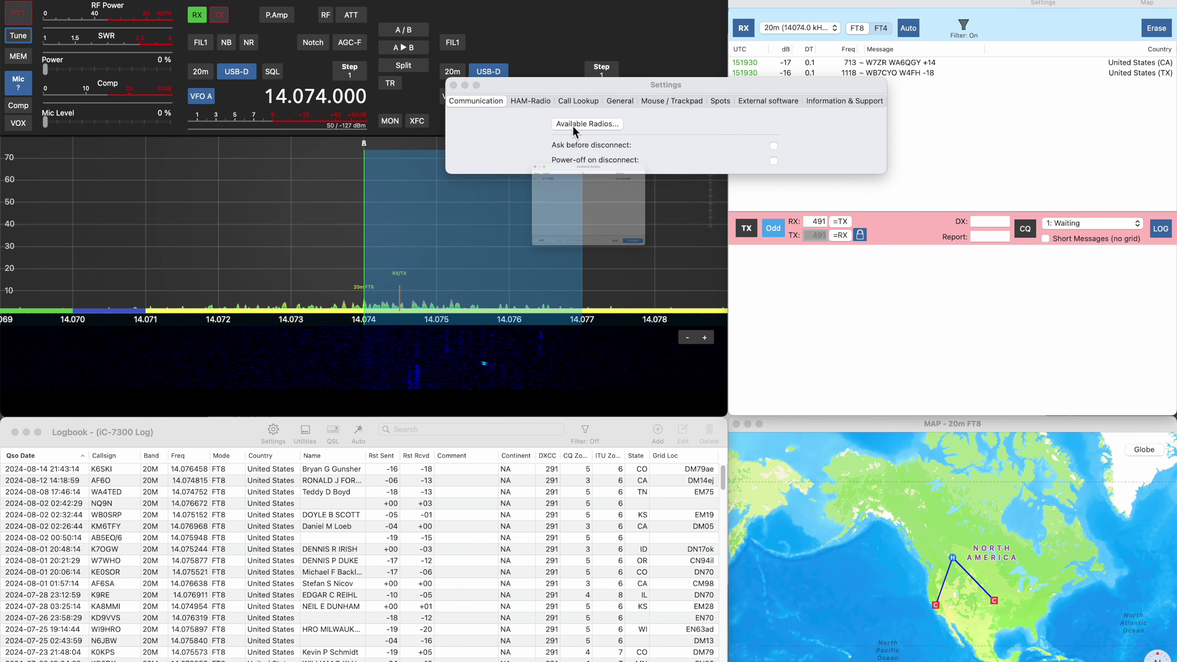
left_click(476, 138)
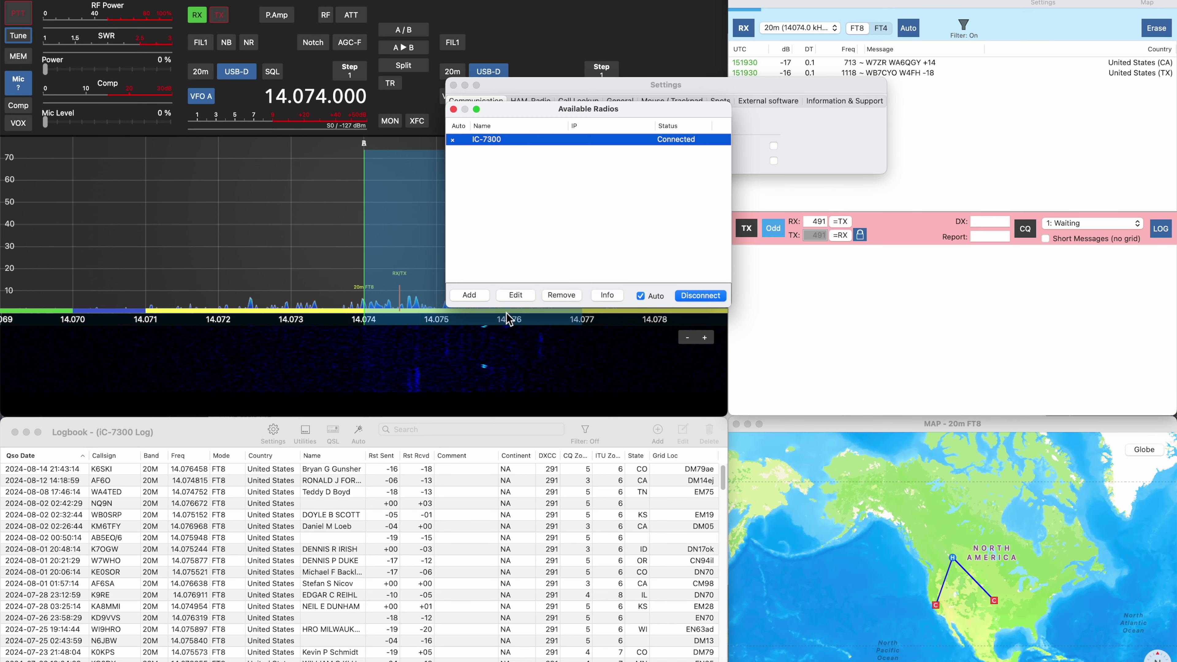
left_click(515, 294)
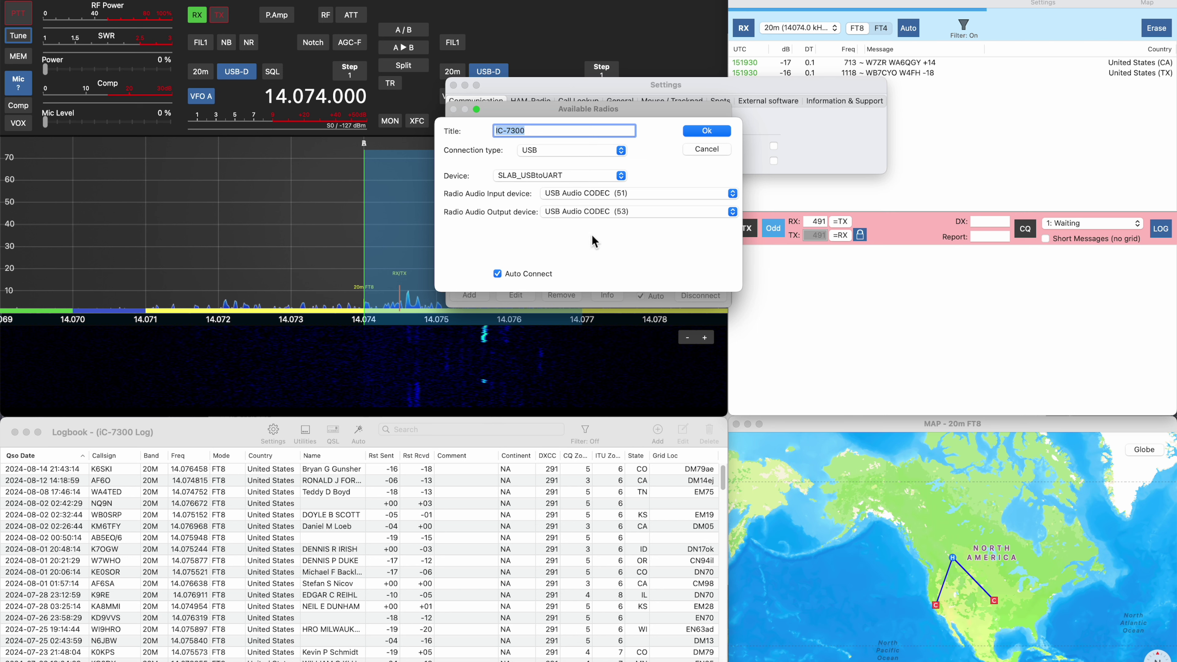
left_click(715, 128)
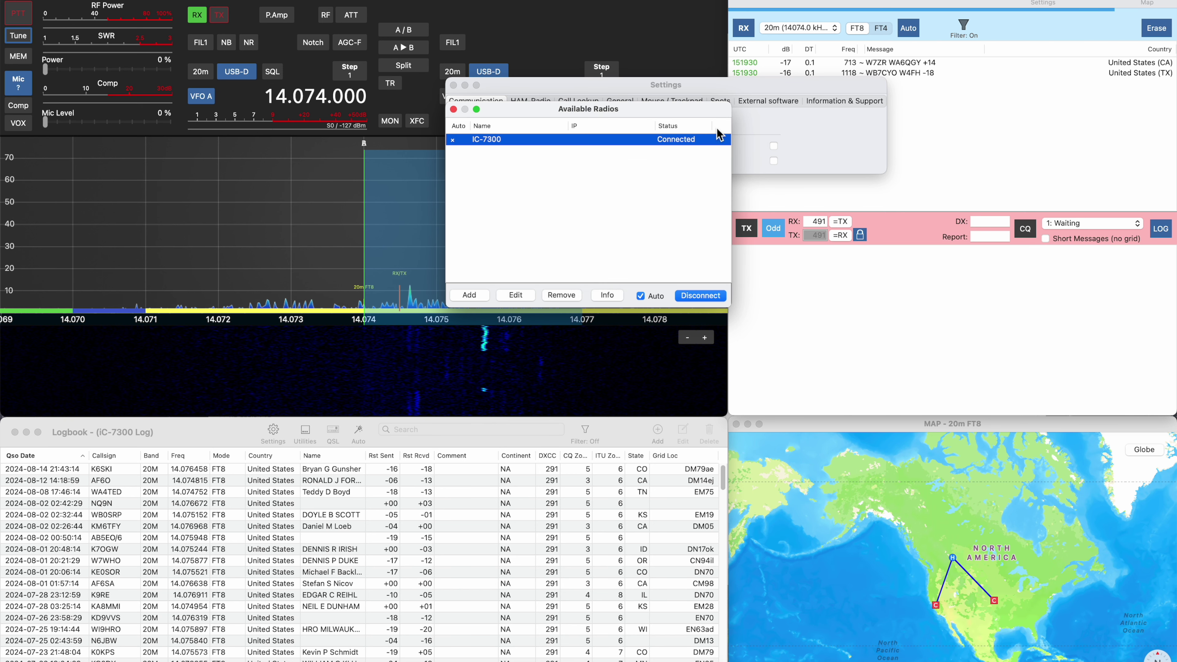
left_click(453, 109)
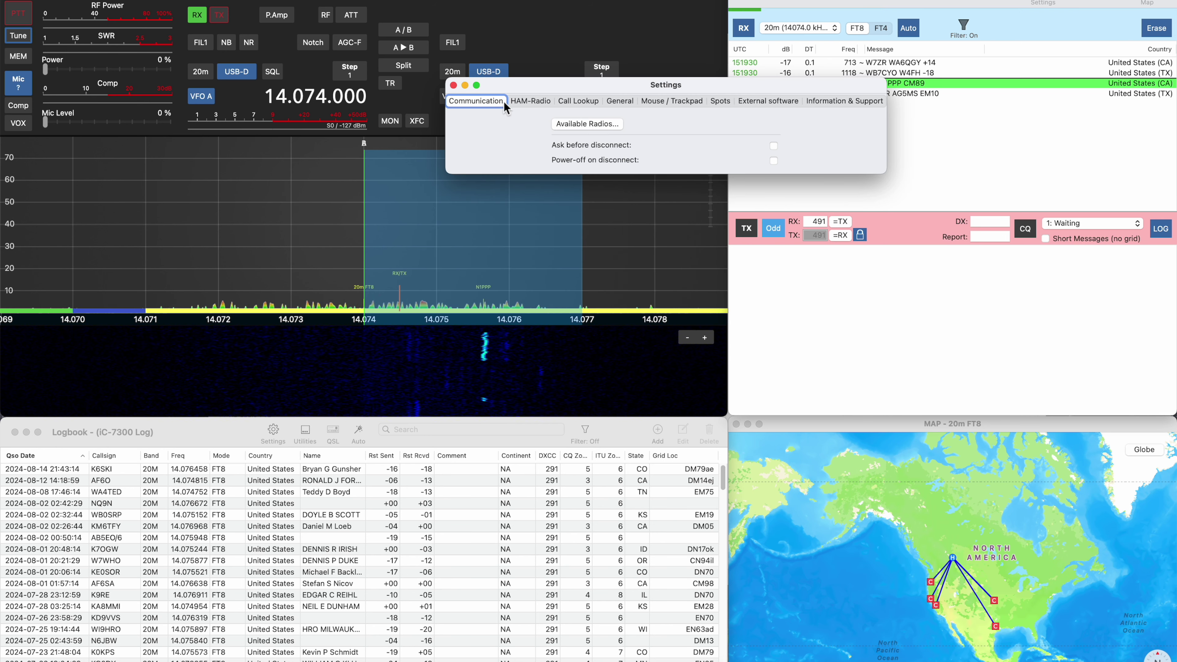
left_click(453, 86)
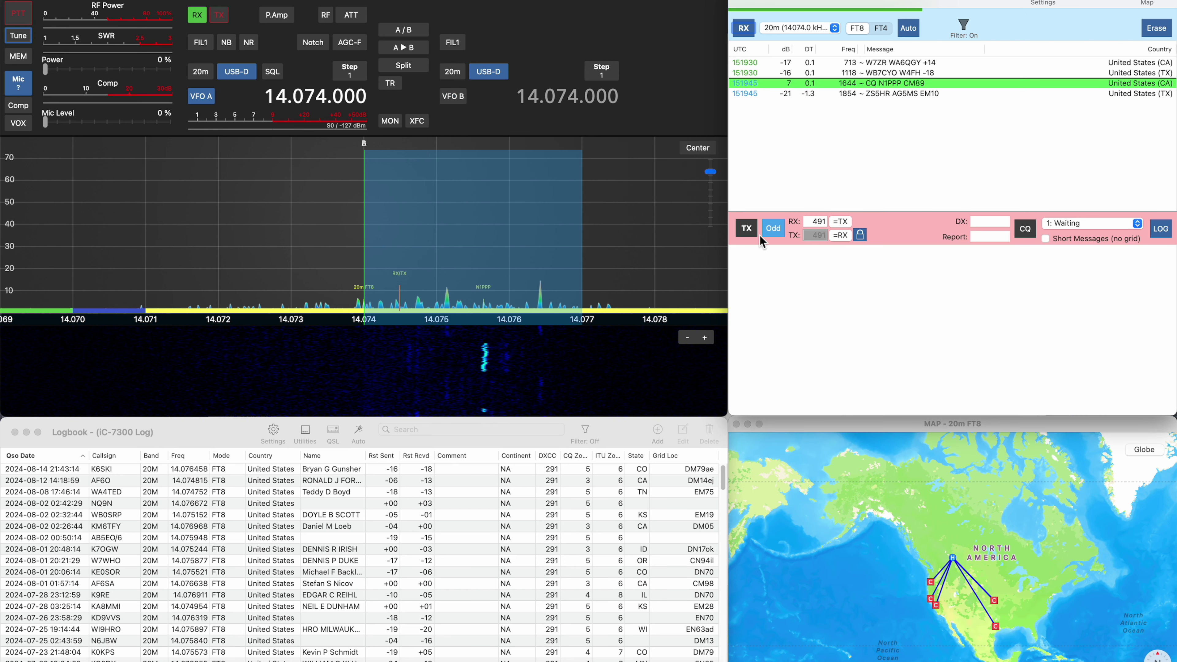
Start an FT8 CQ call, answer the station calling CQ on 1644 Hz instead, and select the resulting contact in the logbook
left_click(1024, 228)
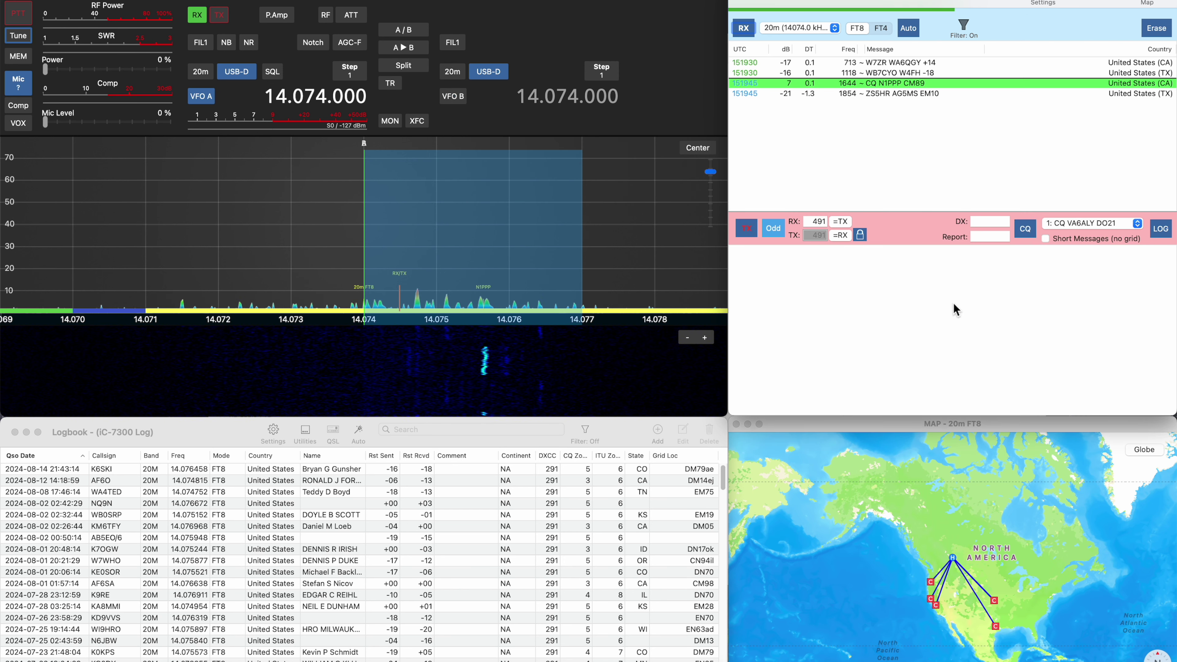
double_click(884, 83)
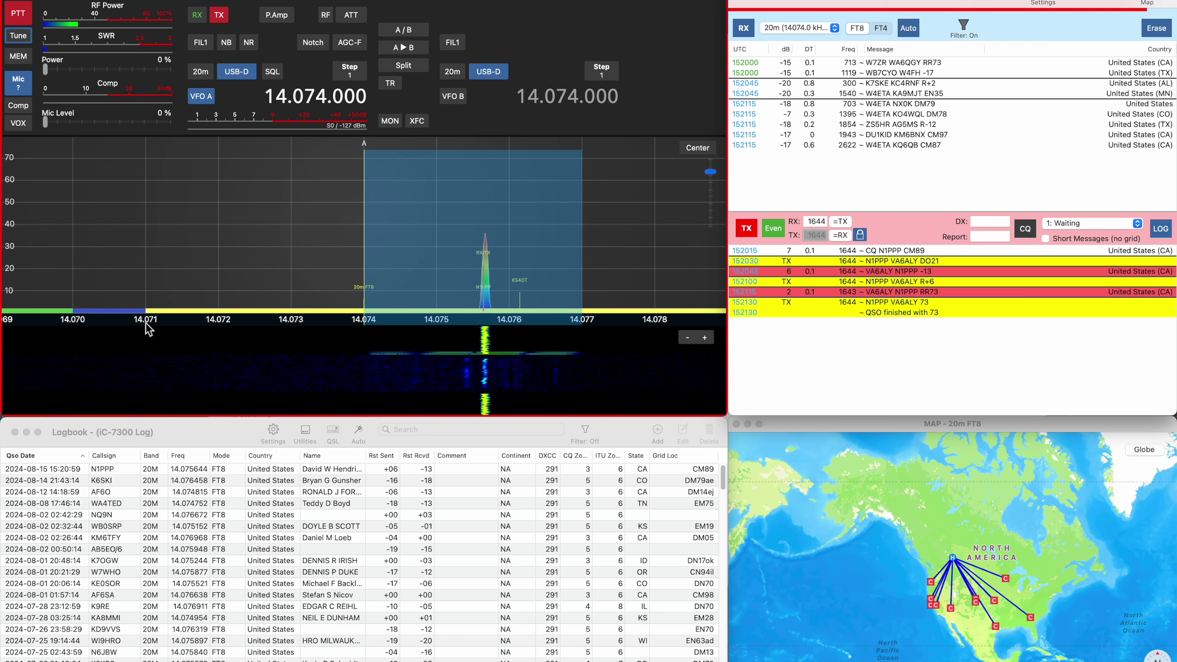
left_click(109, 469)
left_click(110, 469)
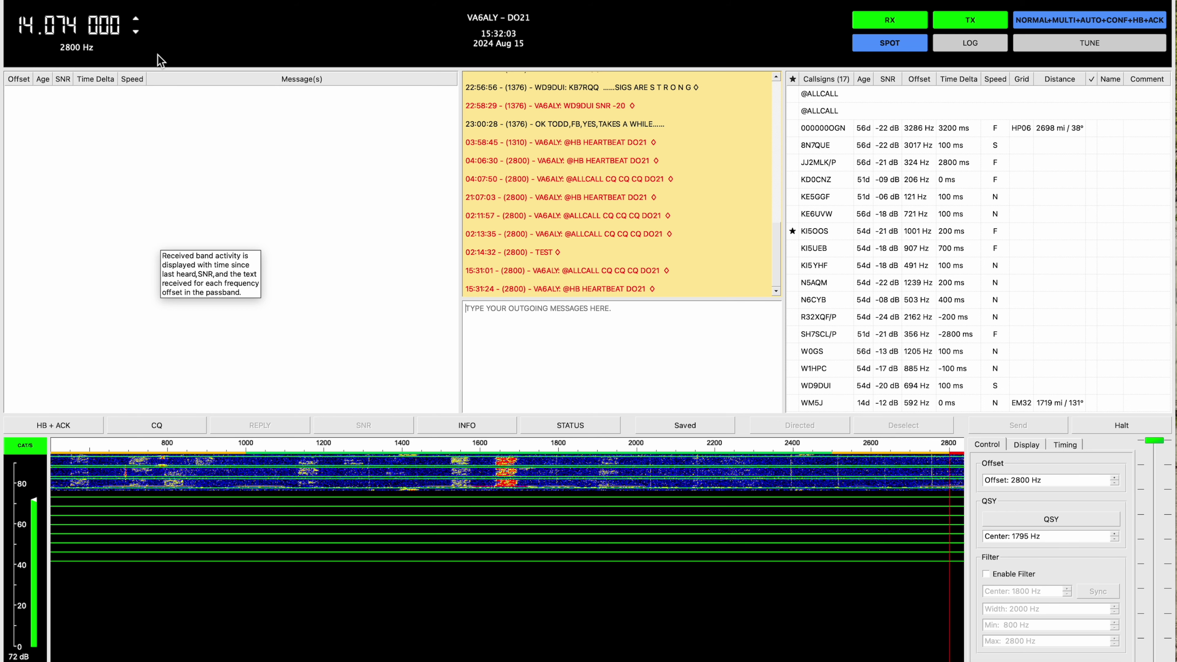
Switch to JS8Call, bring up its radio settings, and test CAT and PTT for the IC-7300 over /dev/cu.usbserial-1310
left_click(28, 1)
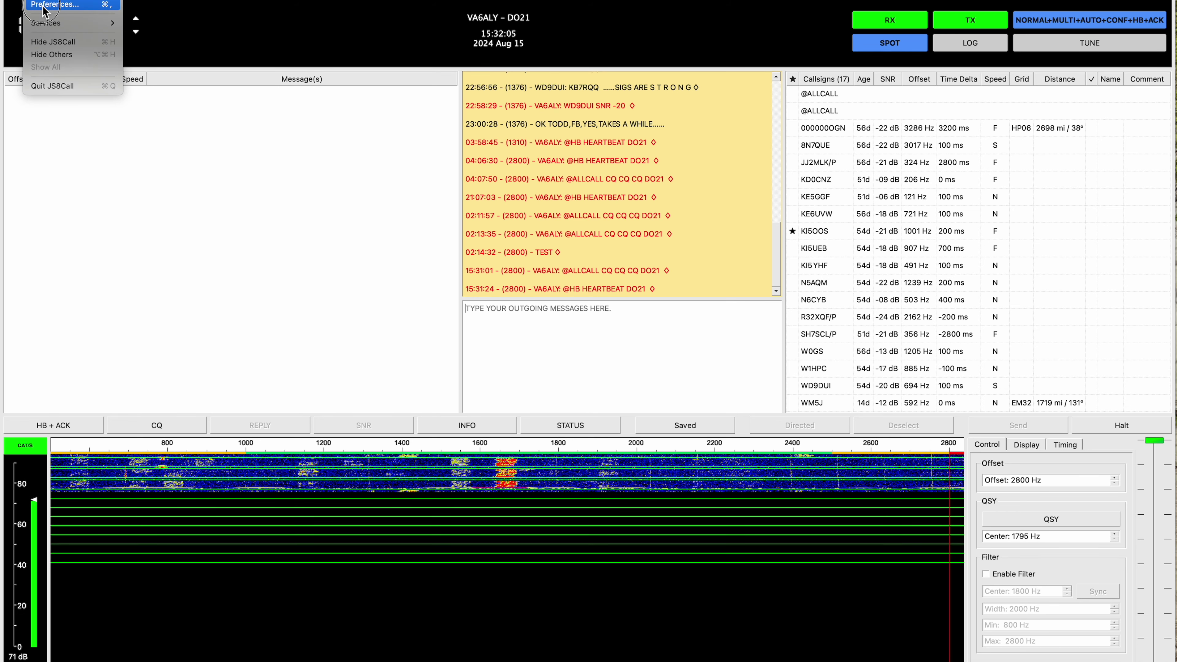
left_click(70, 8)
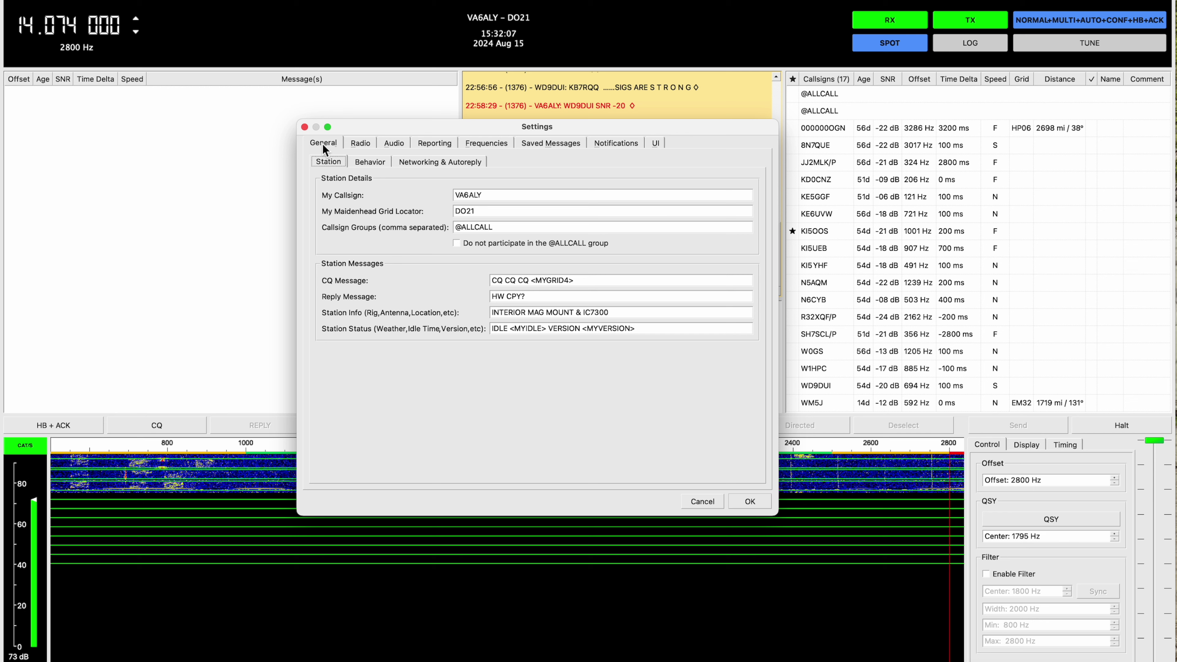
left_click(360, 143)
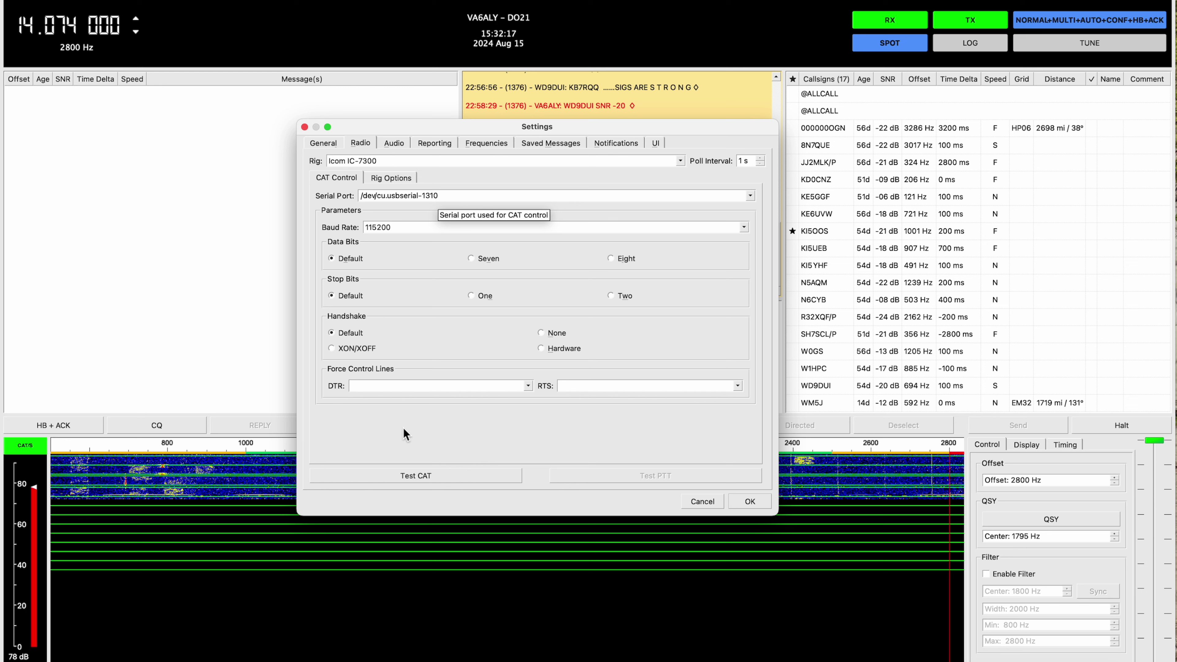
left_click(416, 476)
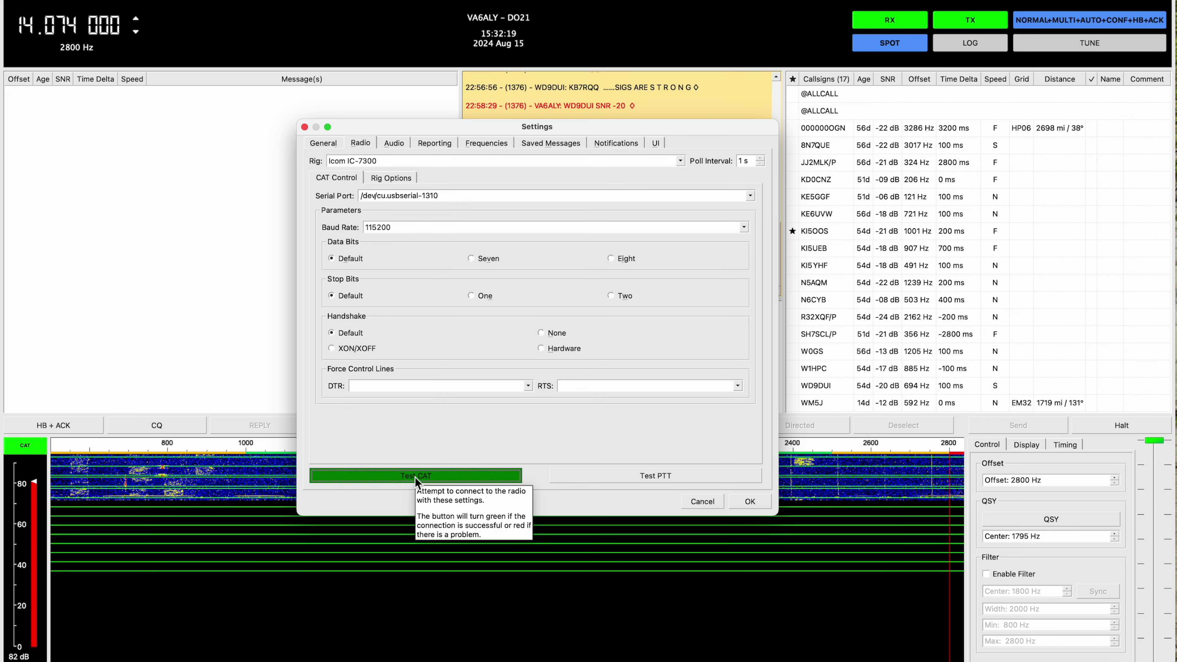
left_click(621, 479)
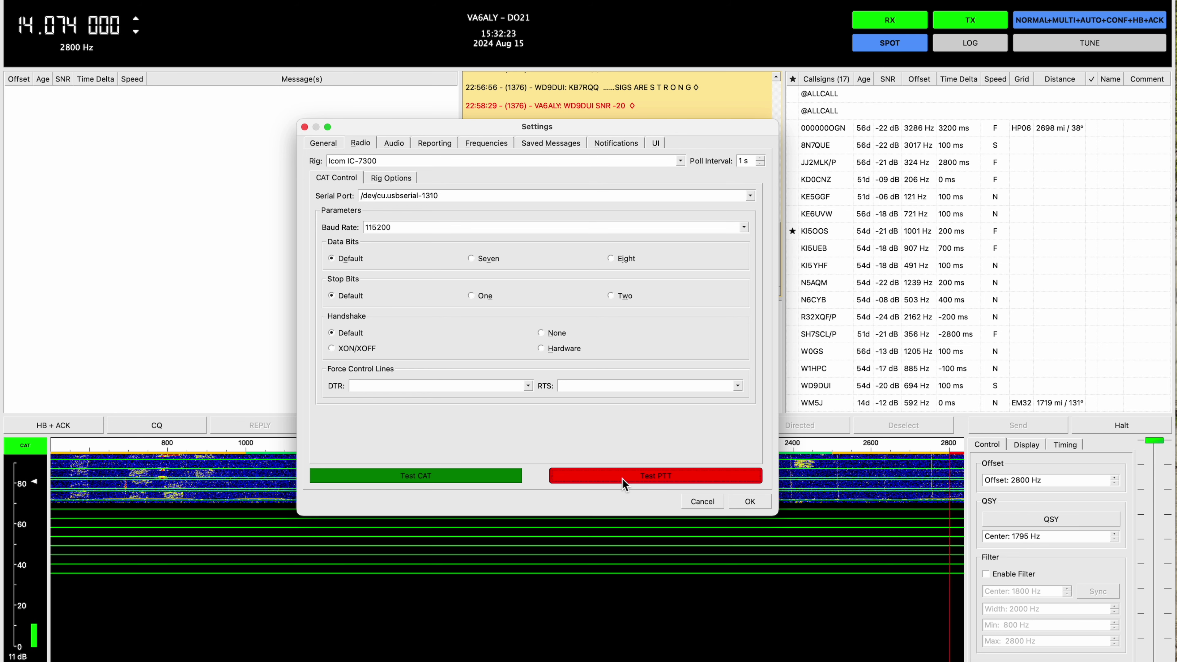
left_click(621, 478)
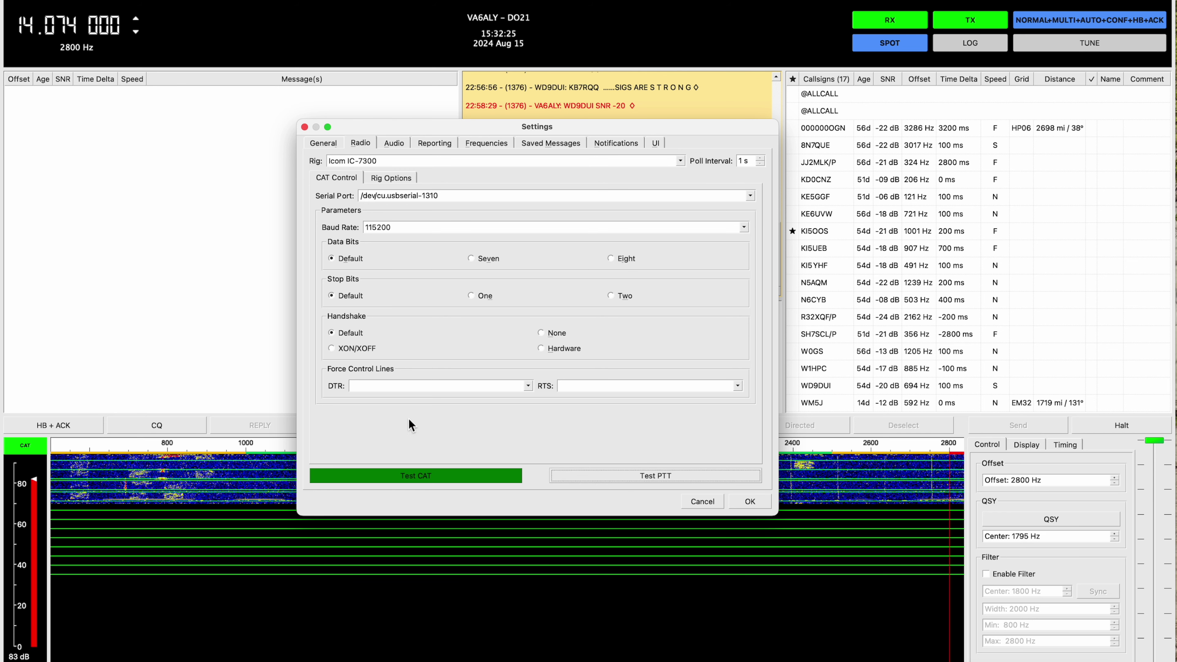
Set the CAT serial port to /dev/cu.SLAB_USBtoUART and test CAT and PTT on it
left_click(750, 195)
left_click(628, 225)
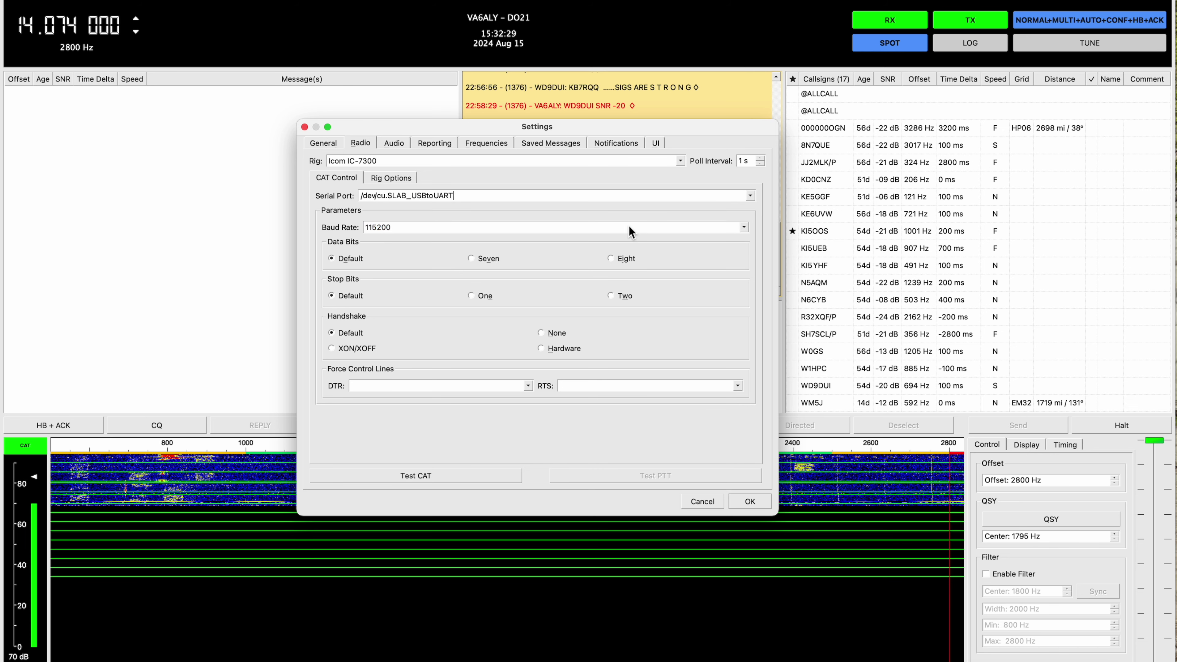
left_click(406, 477)
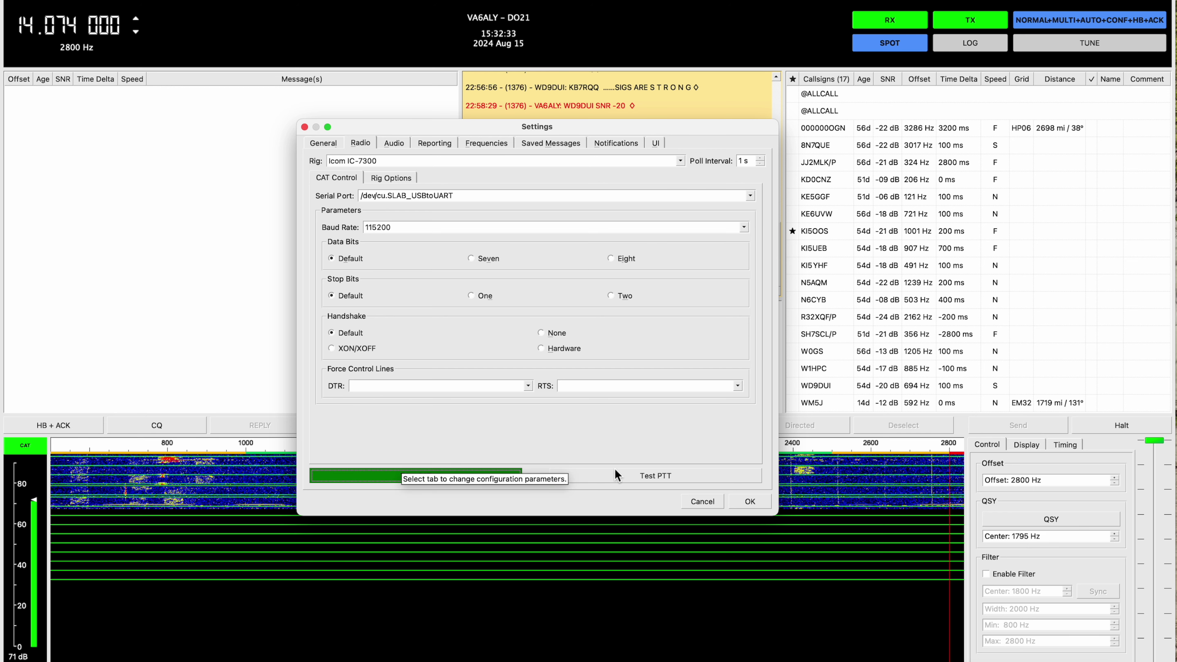
left_click(628, 477)
left_click(626, 477)
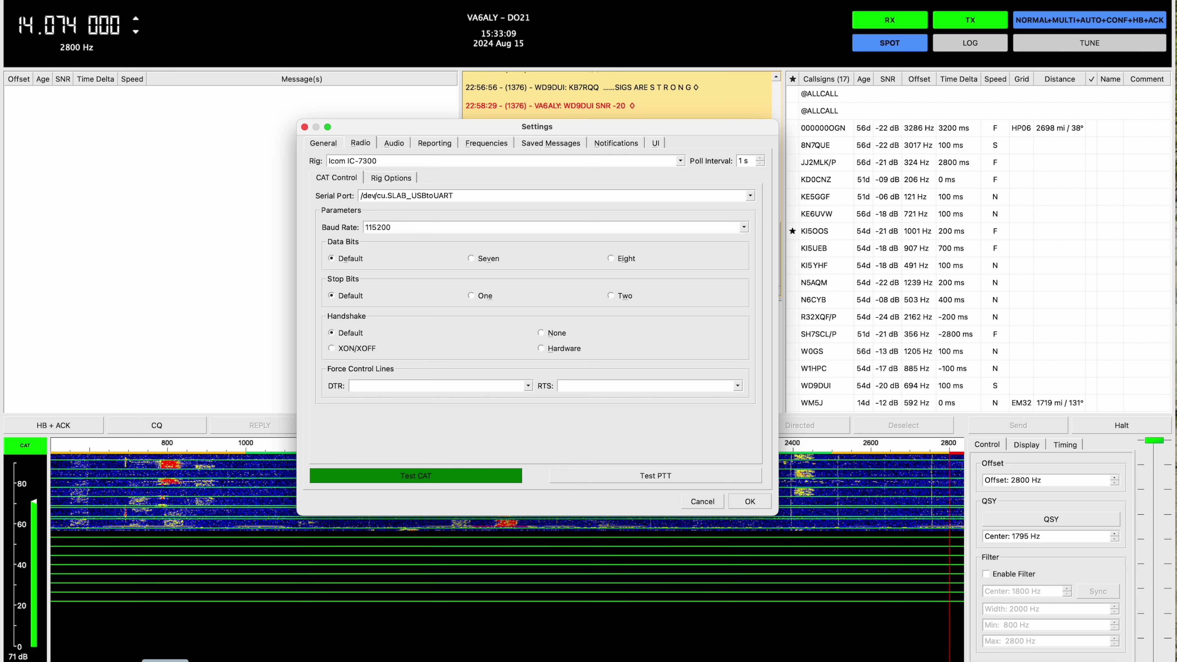
Review the audio, reporting, frequencies, saved messages, notifications and UI settings
left_click(397, 145)
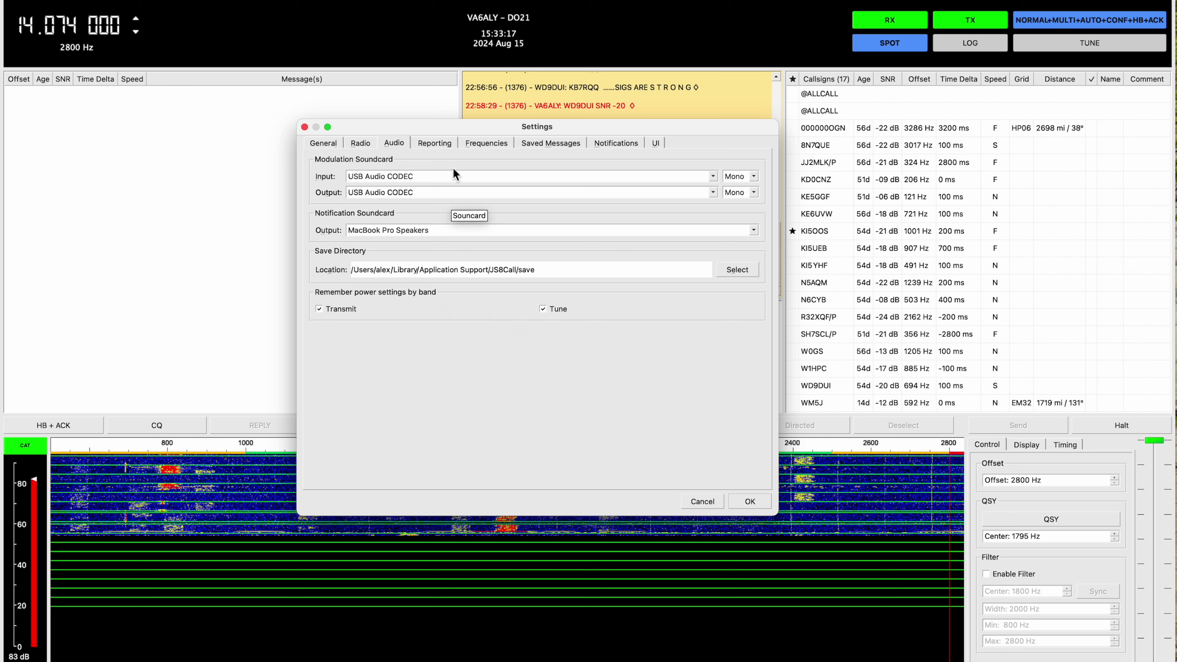
left_click(427, 142)
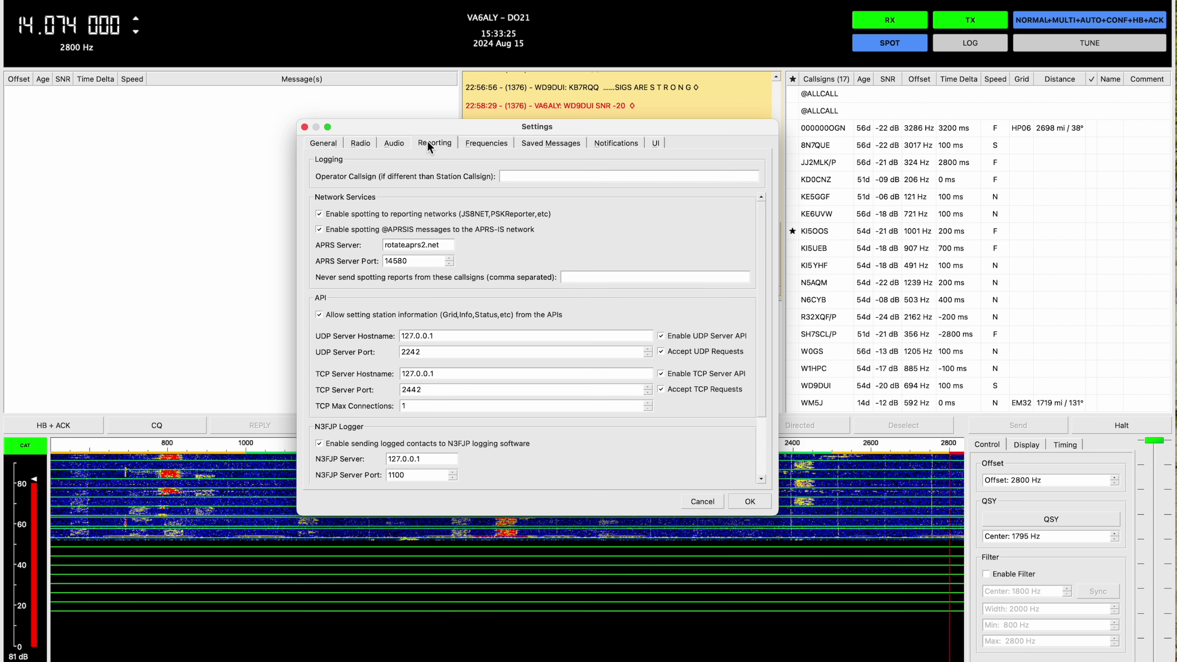
left_click(484, 144)
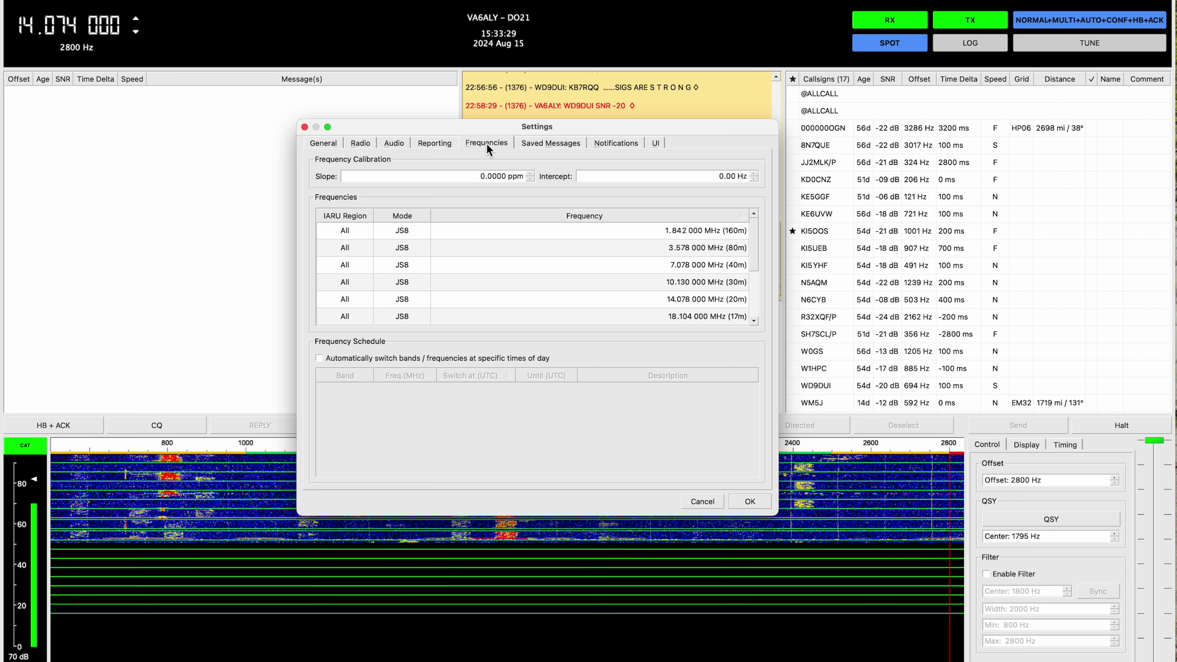
left_click(545, 143)
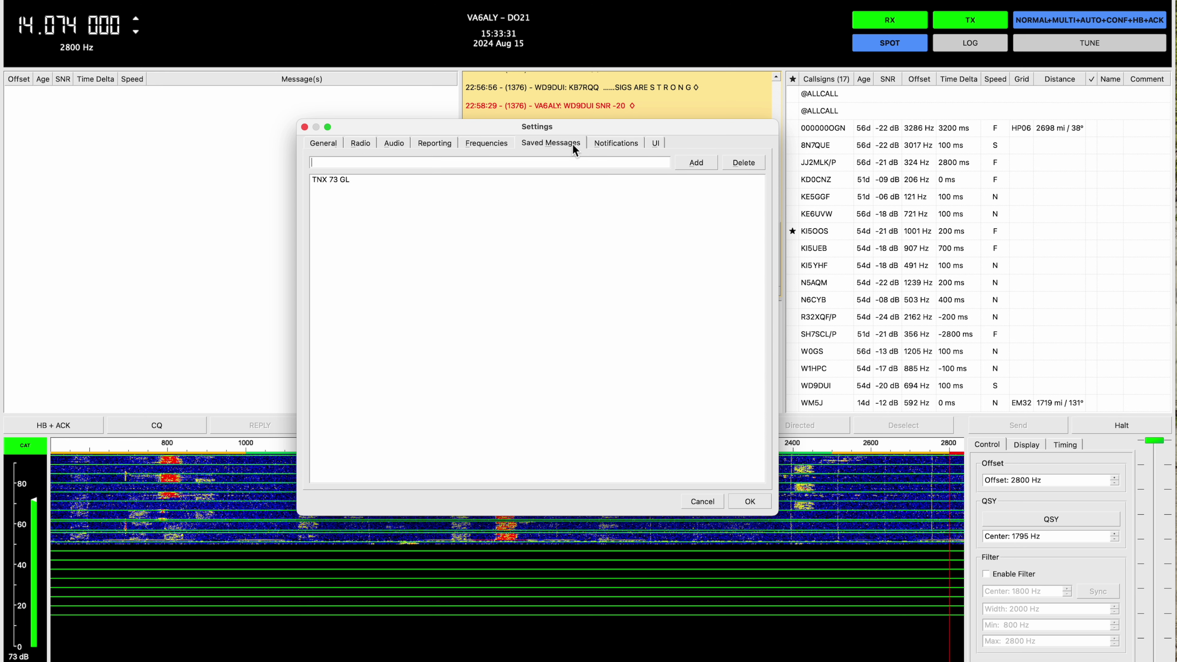
left_click(608, 147)
left_click(655, 144)
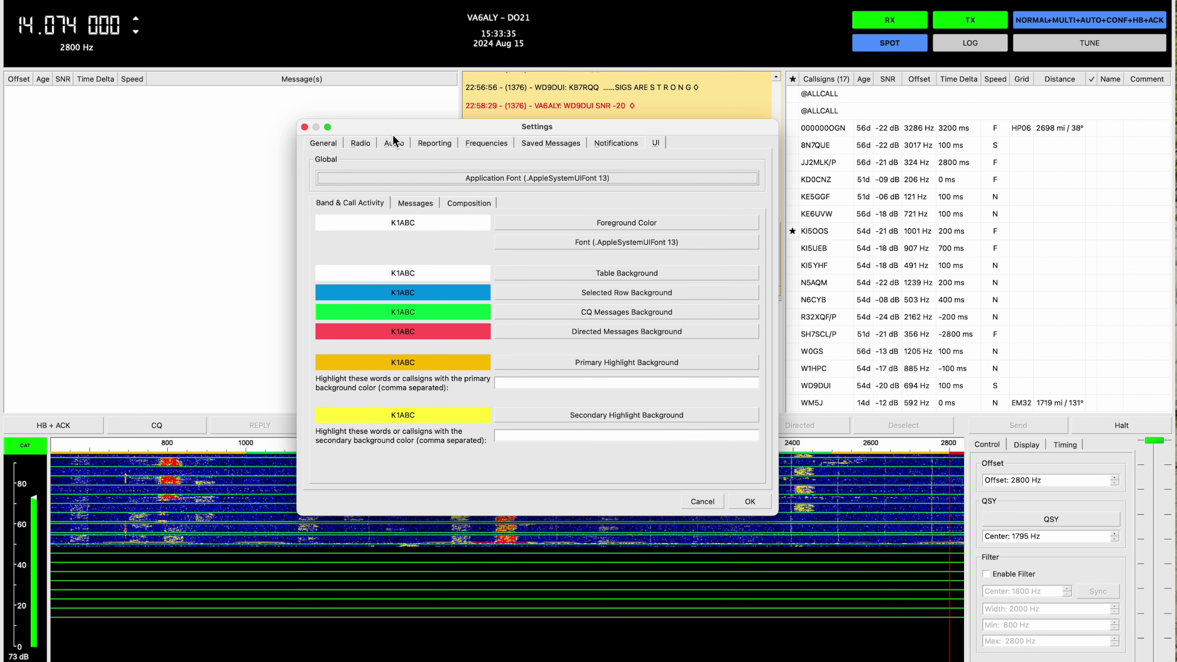
Recheck the radio and audio settings and accept the JS8Call configuration
left_click(358, 145)
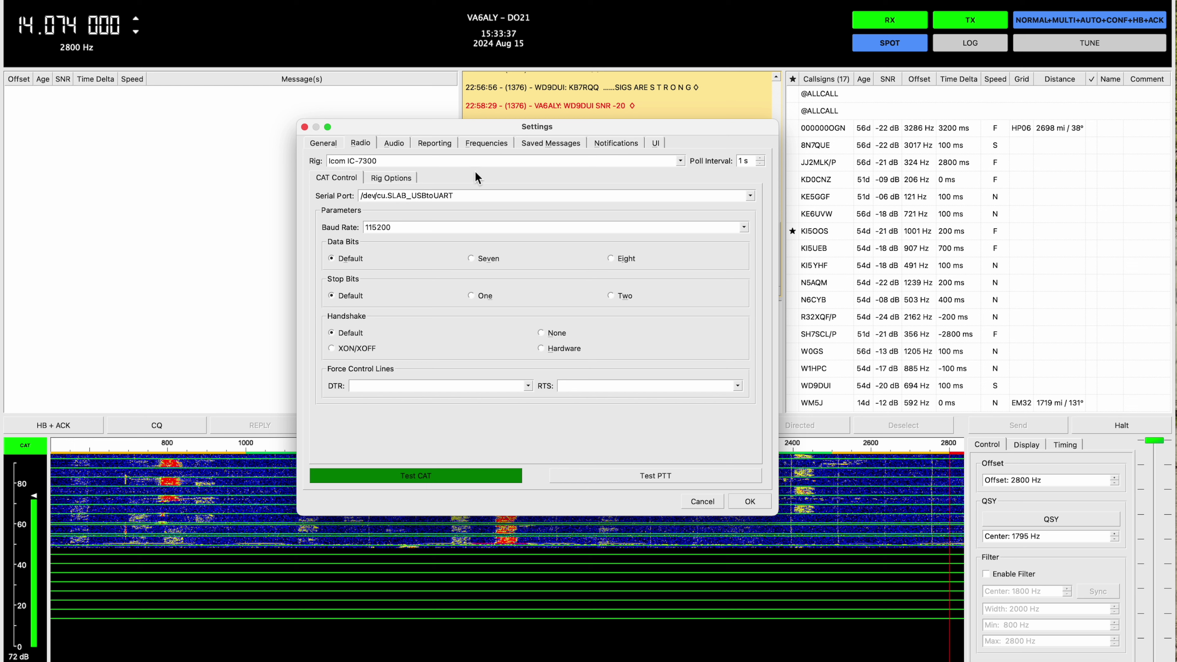
left_click(392, 144)
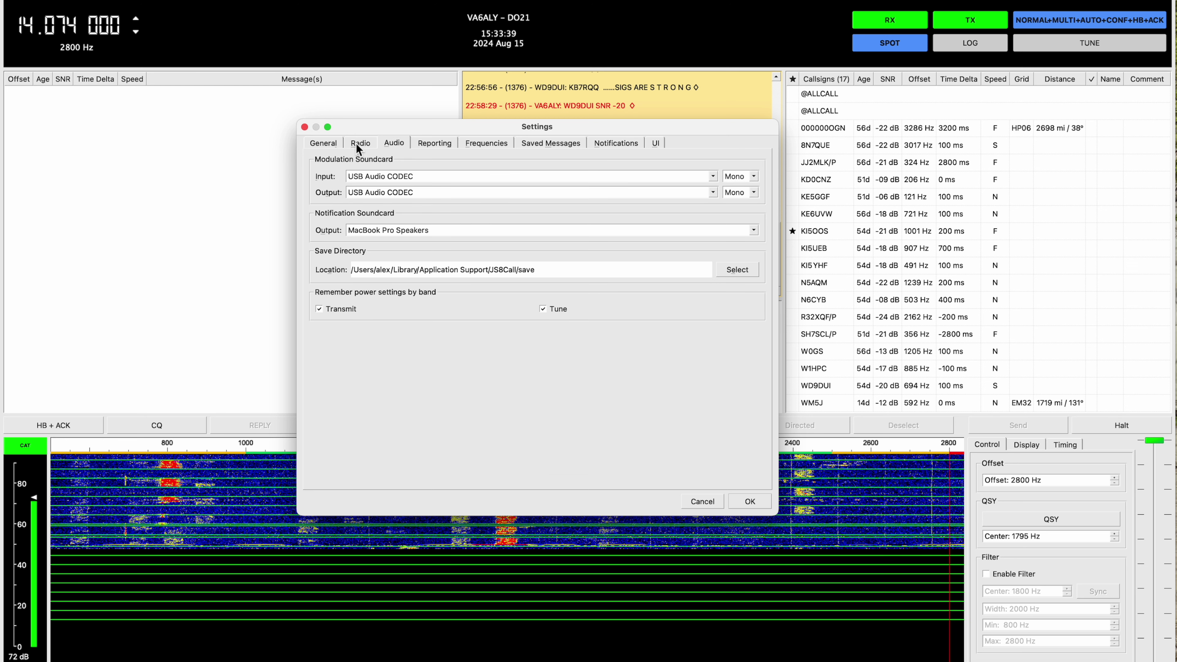
left_click(359, 145)
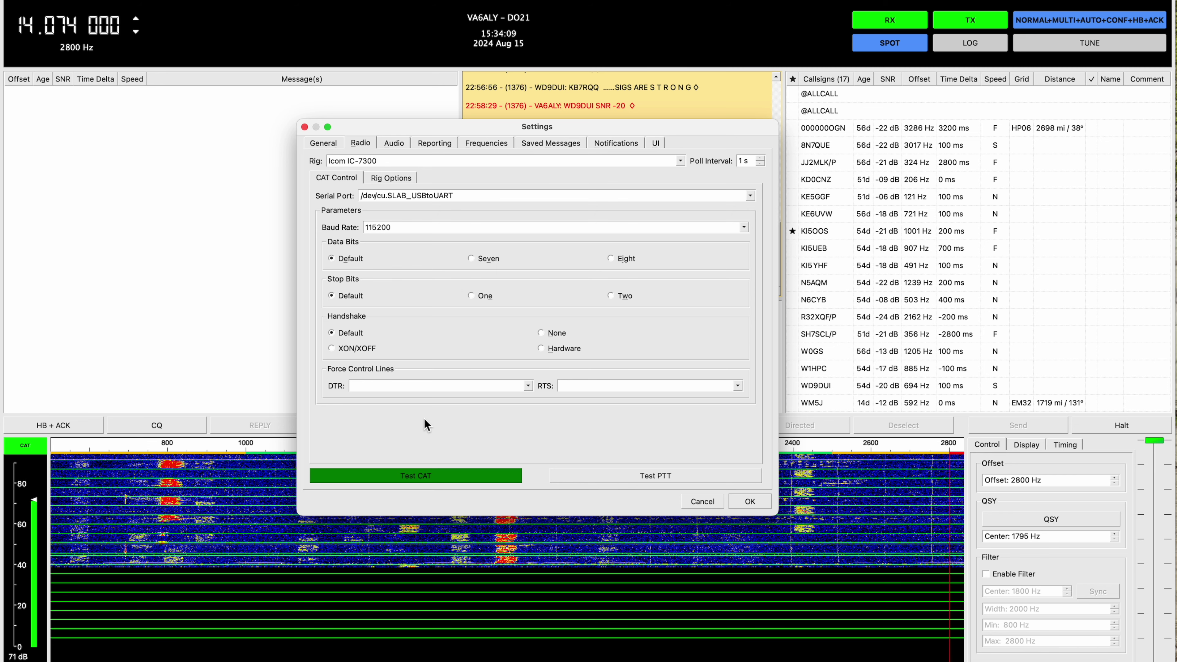
left_click(751, 504)
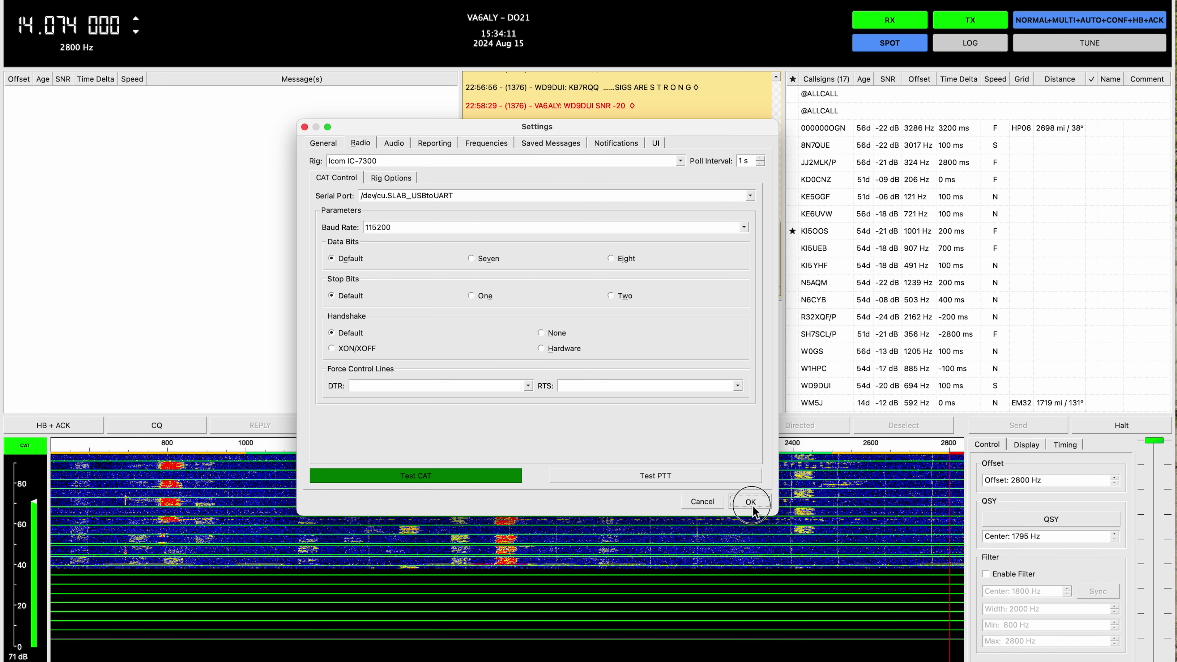
left_click(545, 369)
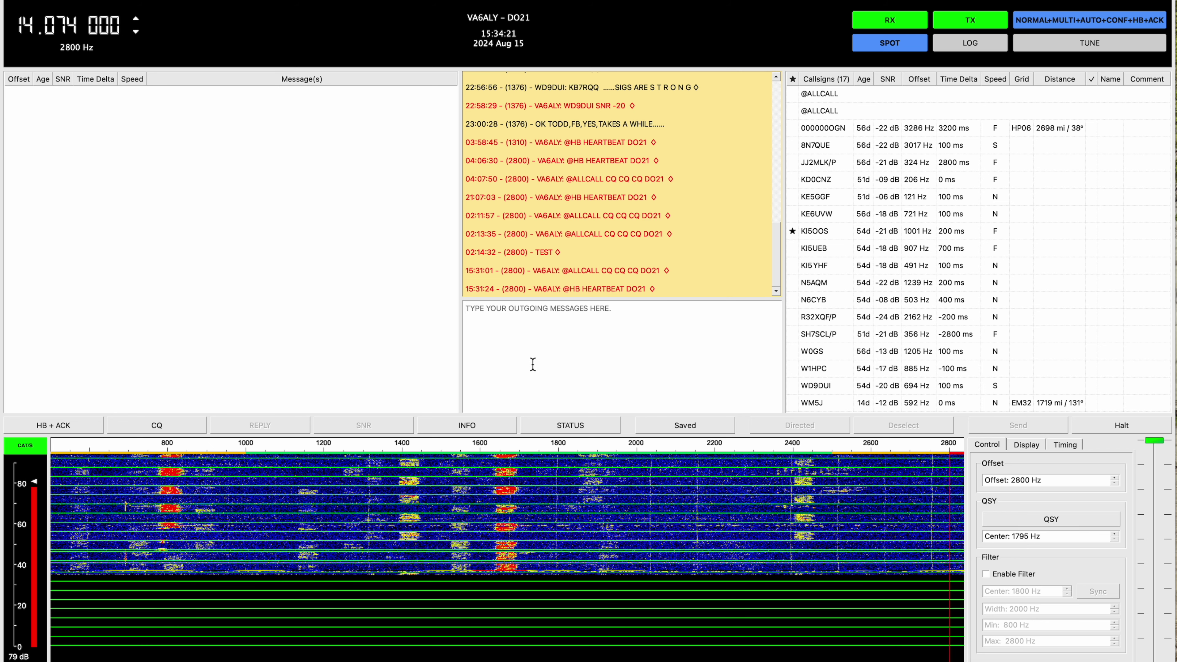
Quit JS8Call and reconnect to the radio in SDR-Control
mouse_move(154, 293)
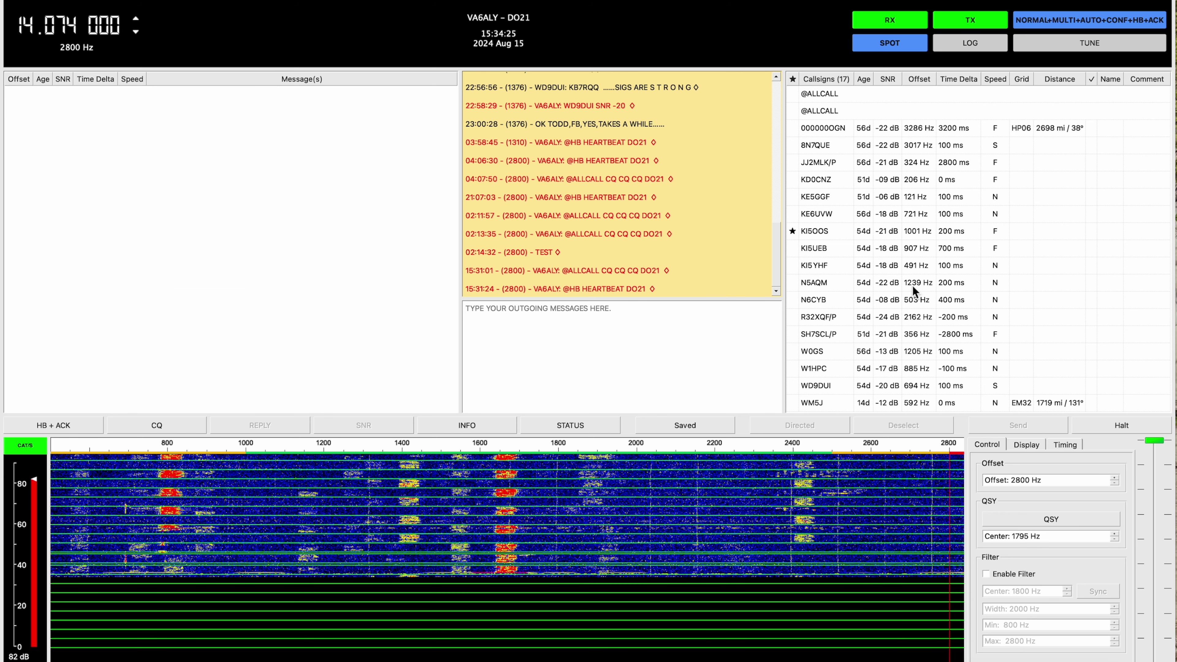
mouse_move(401, 308)
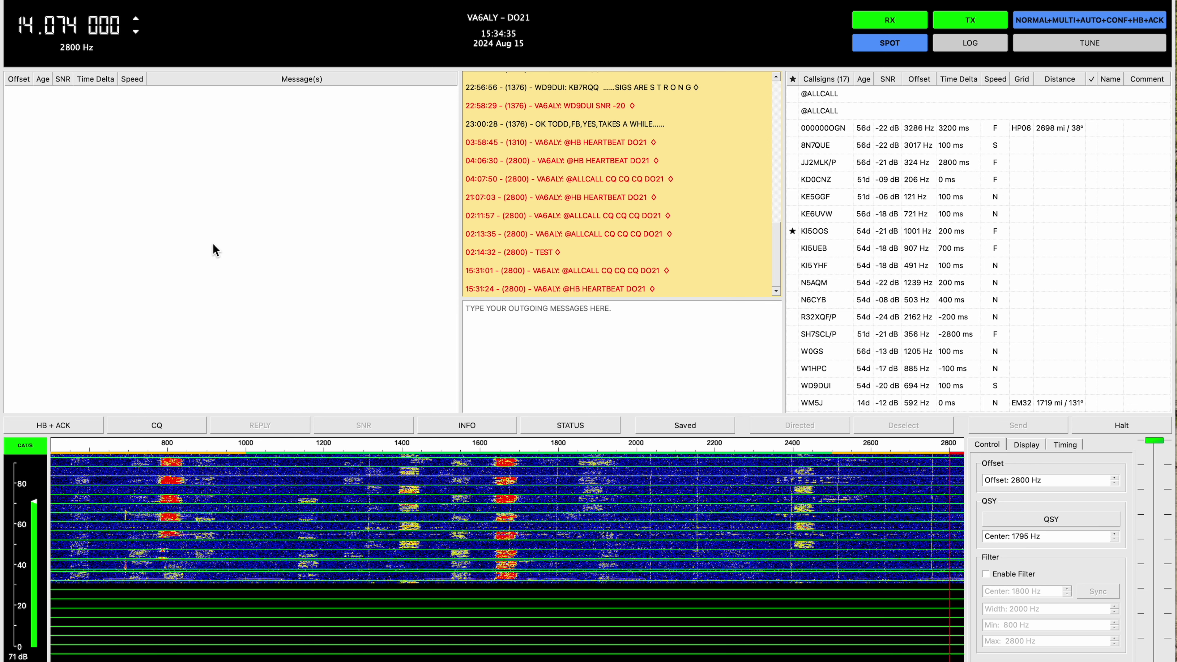
mouse_move(213, 246)
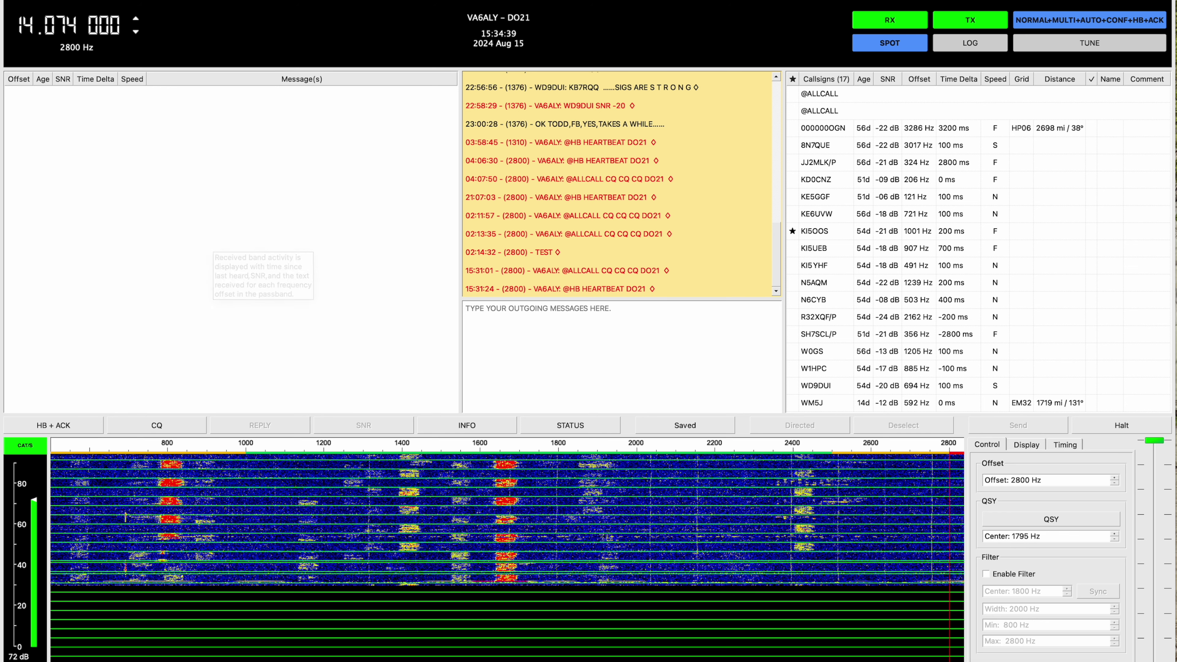
left_click(46, 0)
left_click(50, 85)
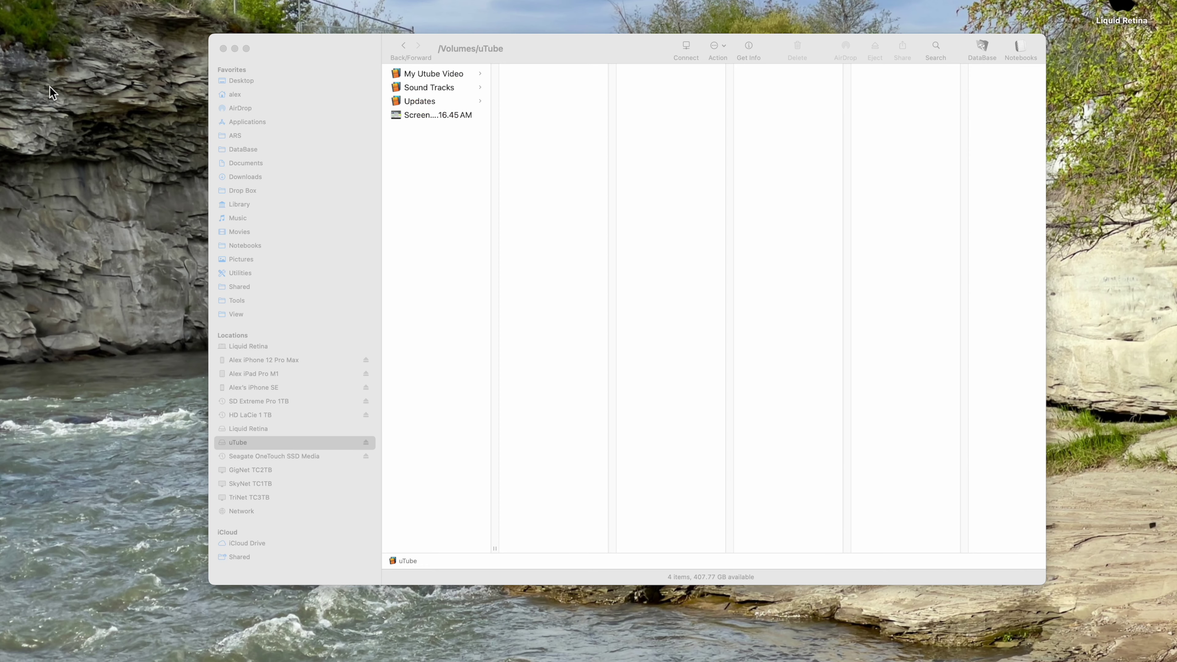
mouse_move(88, 661)
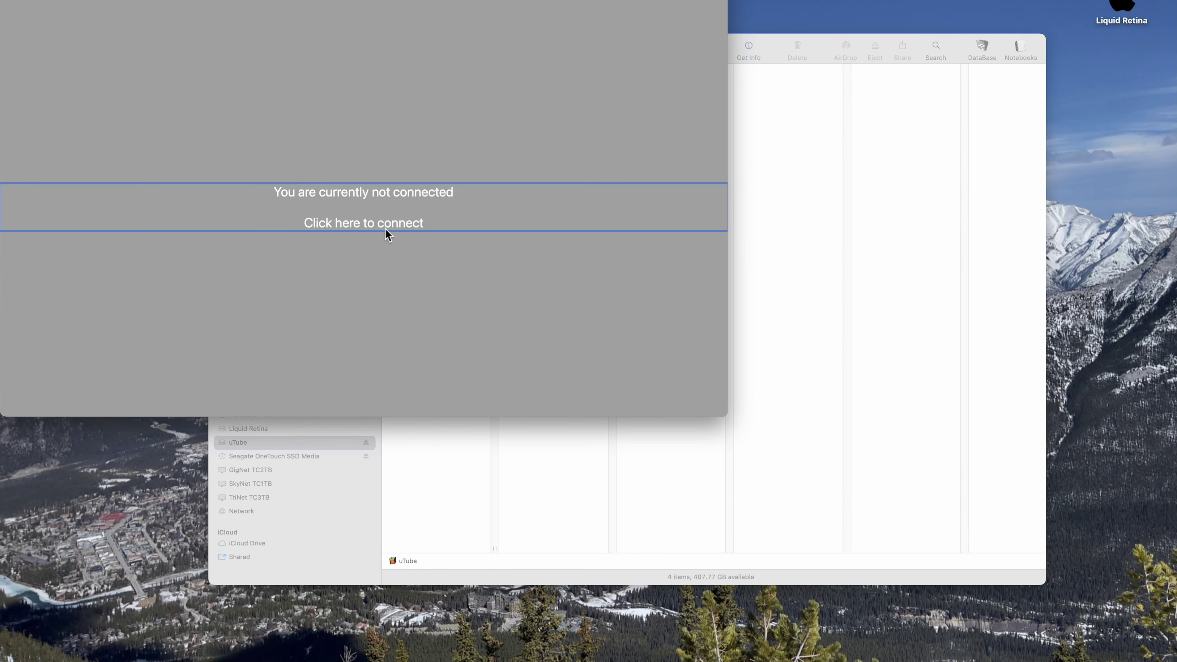
left_click(385, 229)
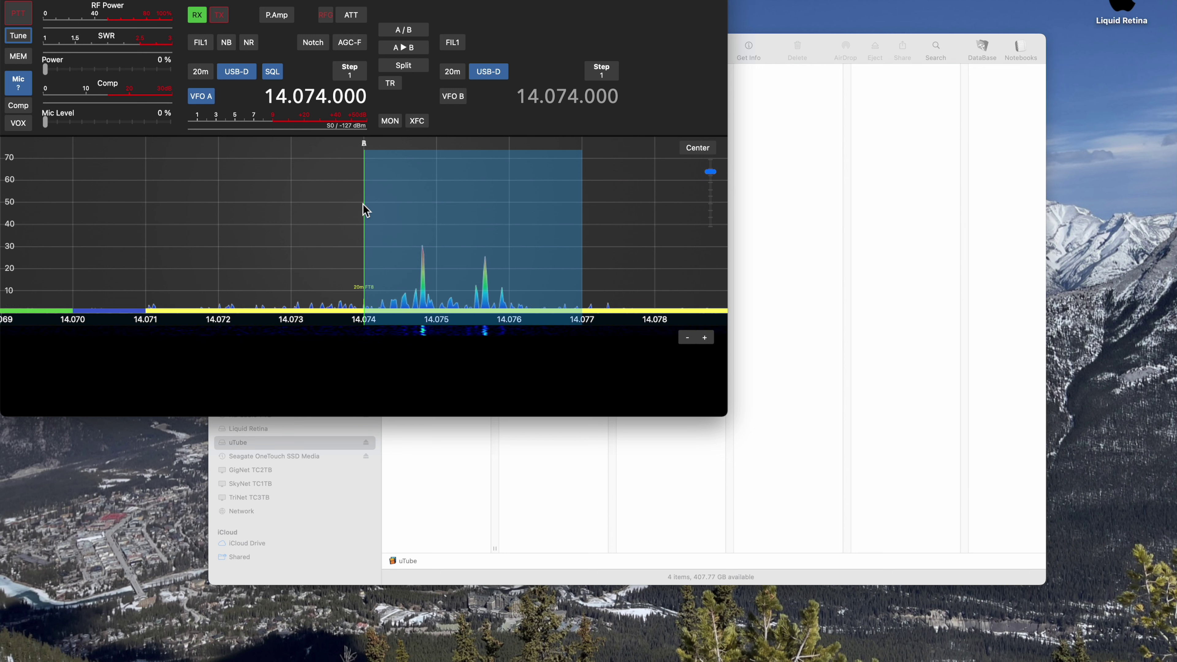
Open the FT8 decoder, start receiving on 20m at 14074.0 kHz, and display the station map
left_click(153, 2)
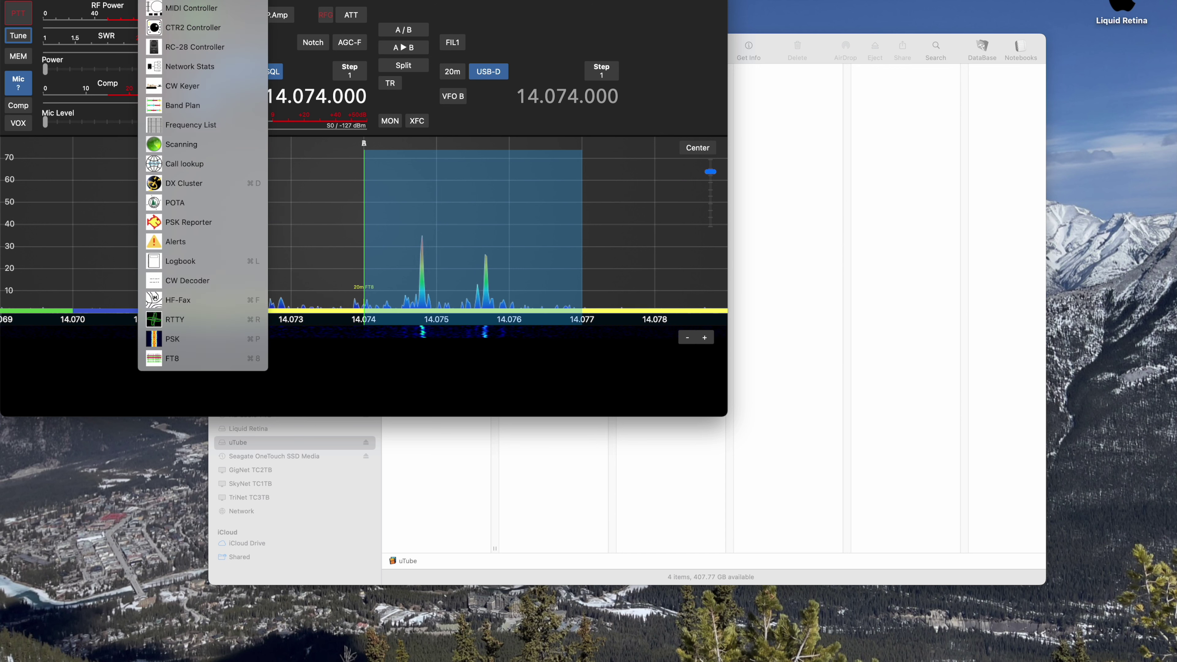
left_click(172, 359)
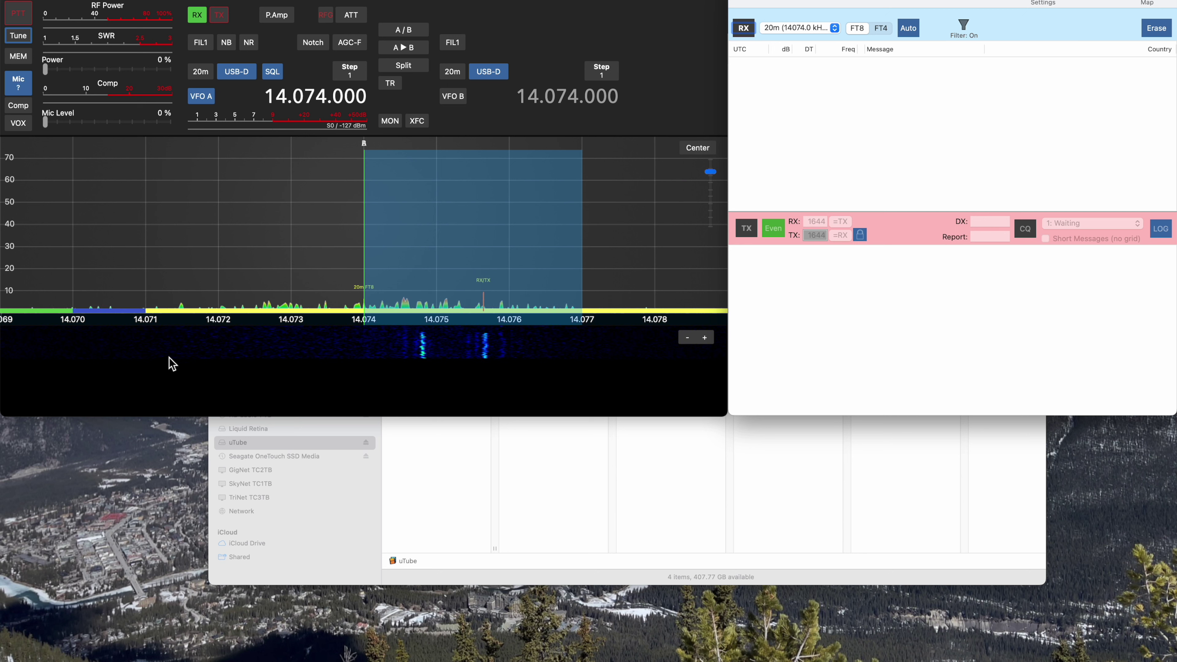
left_click(744, 28)
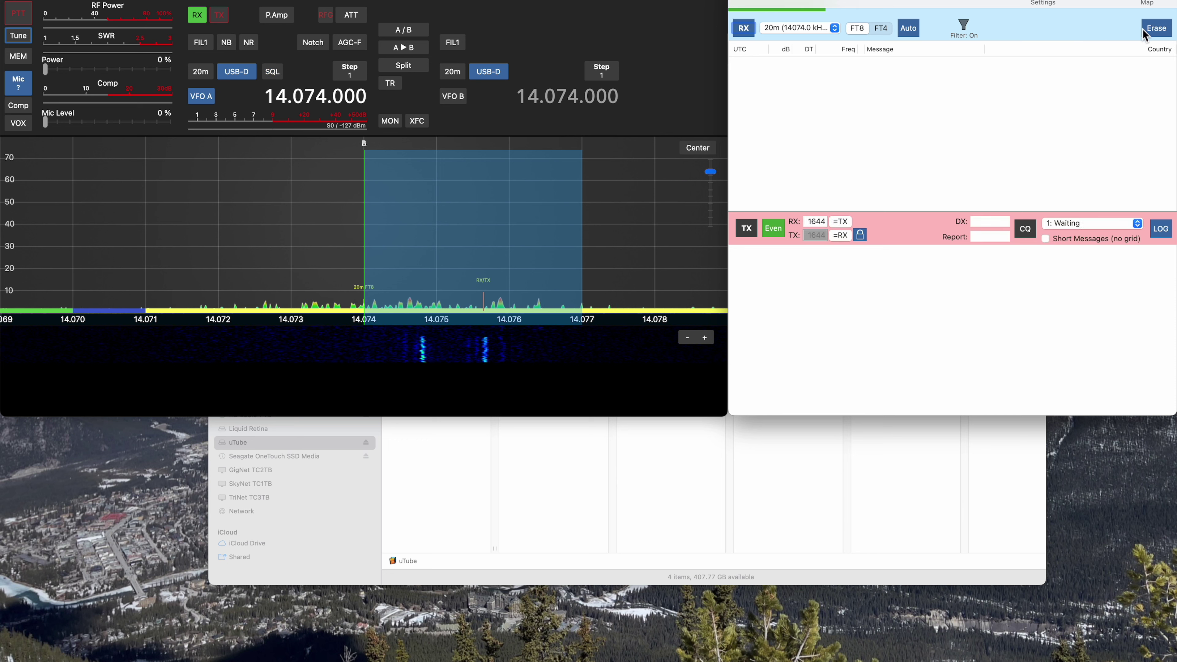
left_click(1147, 2)
left_click(1145, 450)
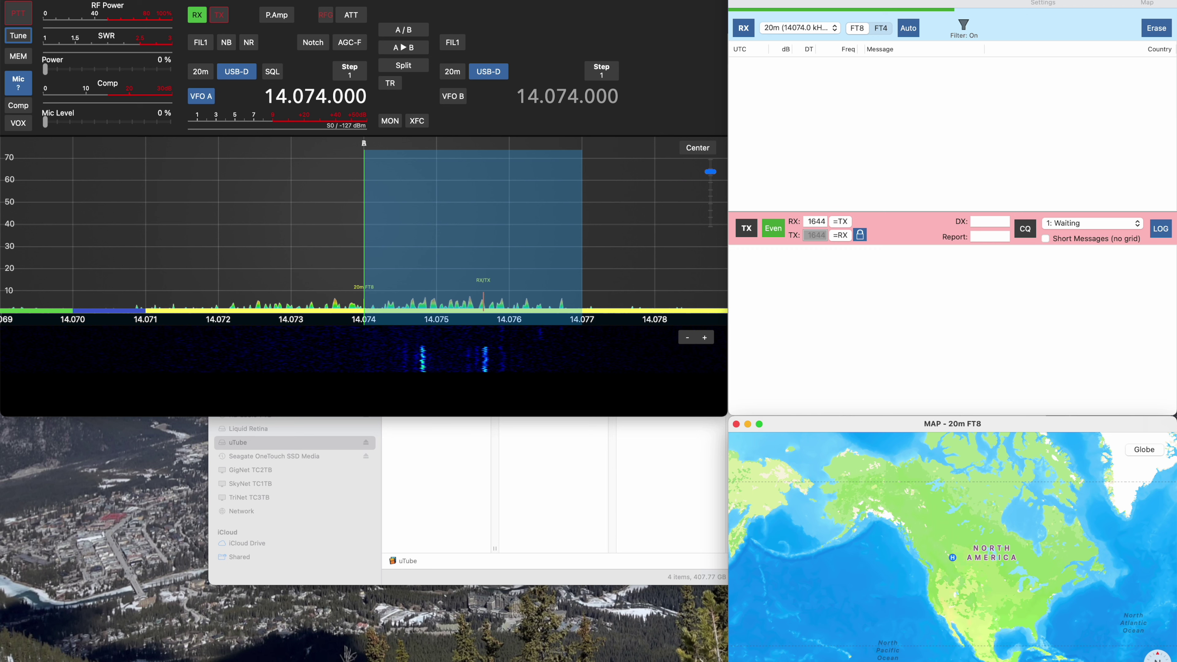
left_click(51, 0)
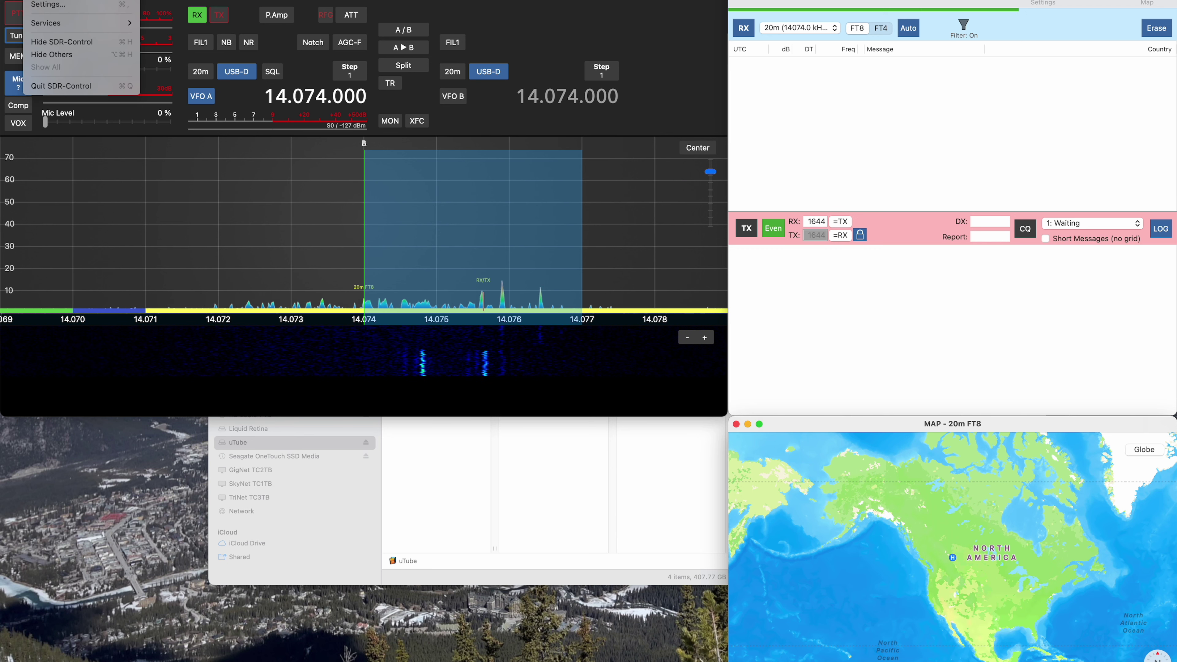
mouse_move(153, 0)
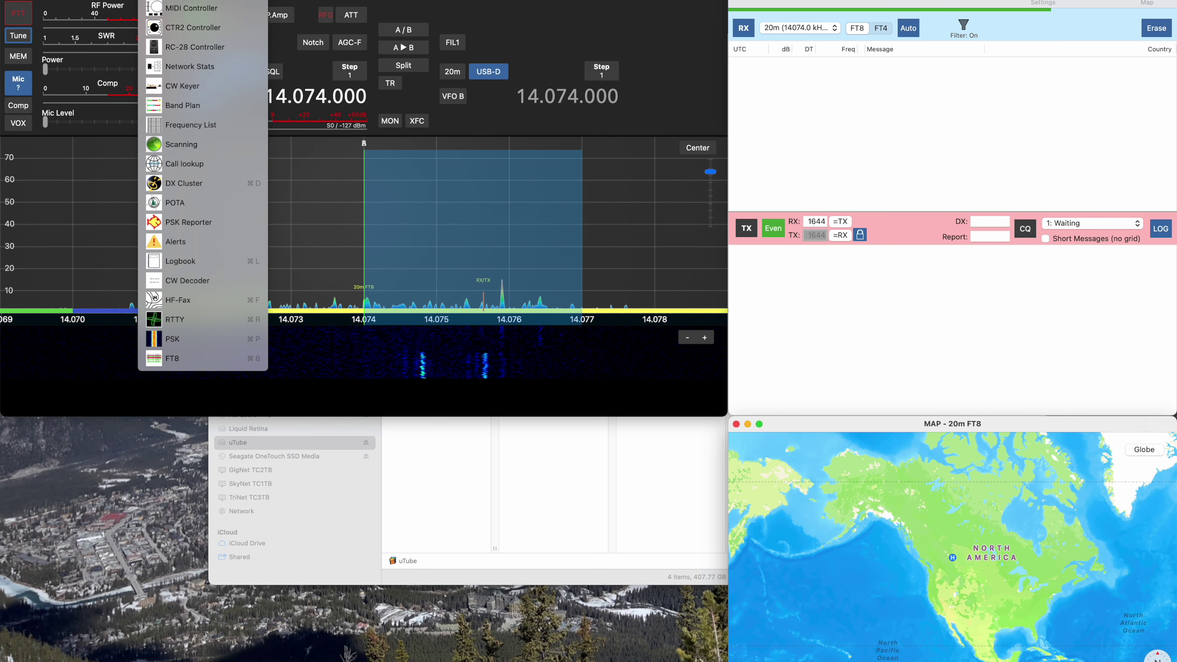
left_click(172, 359)
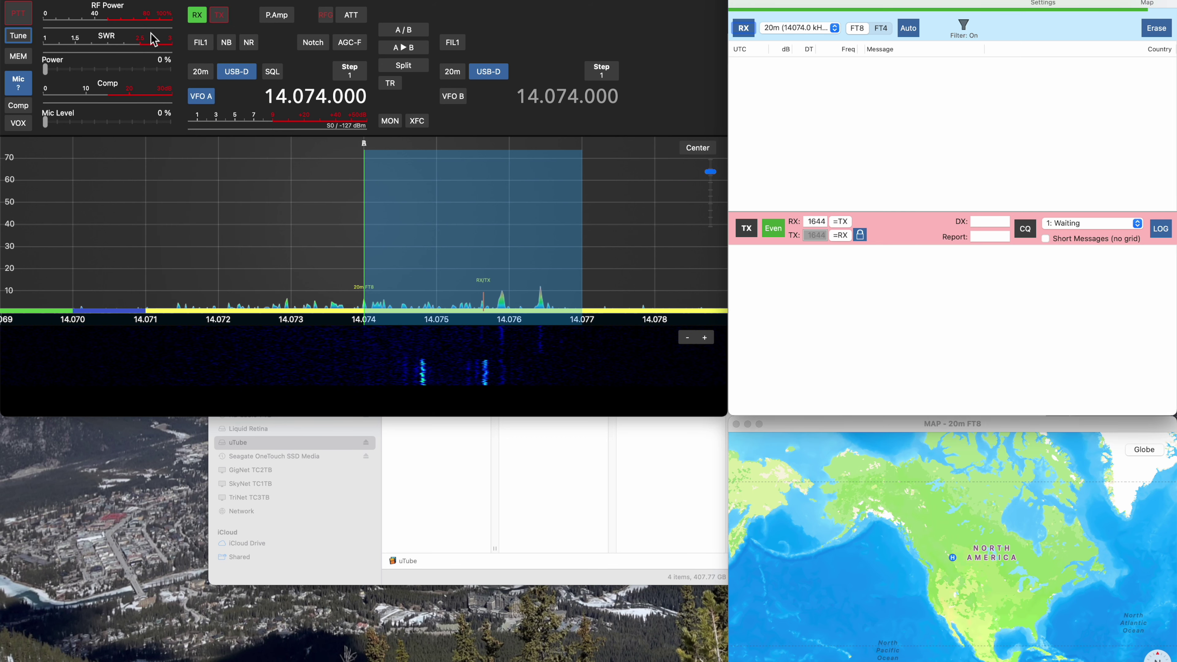
Open the IC-7300 logbook and bring the FT8 window back into focus
left_click(153, 3)
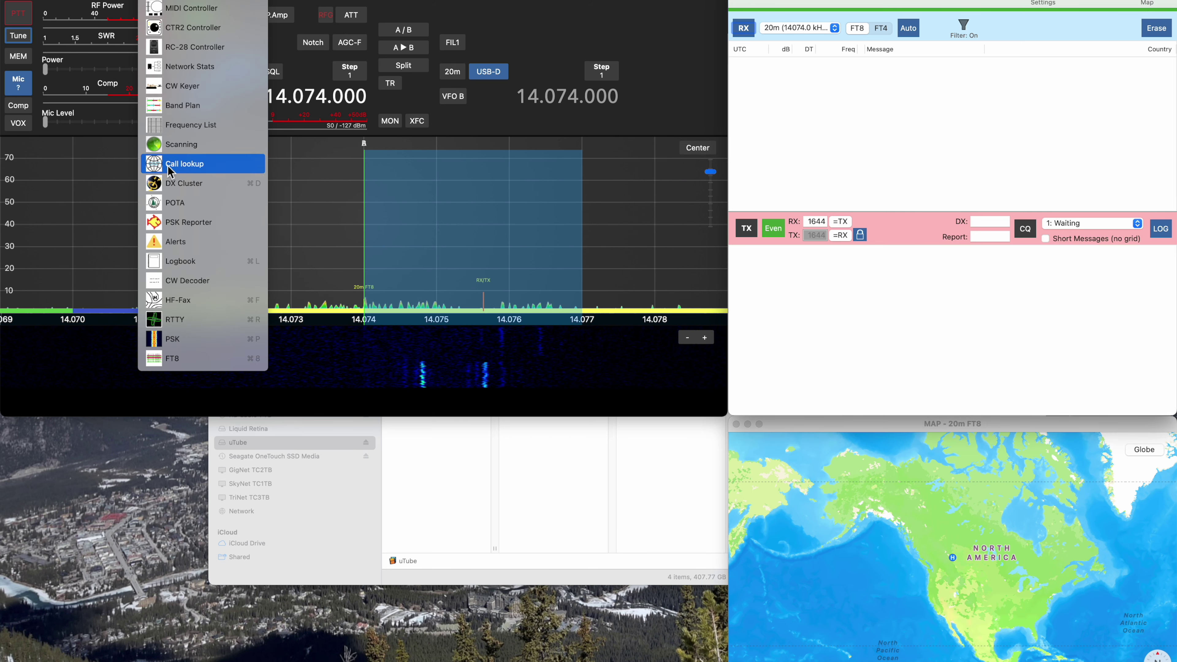
left_click(187, 270)
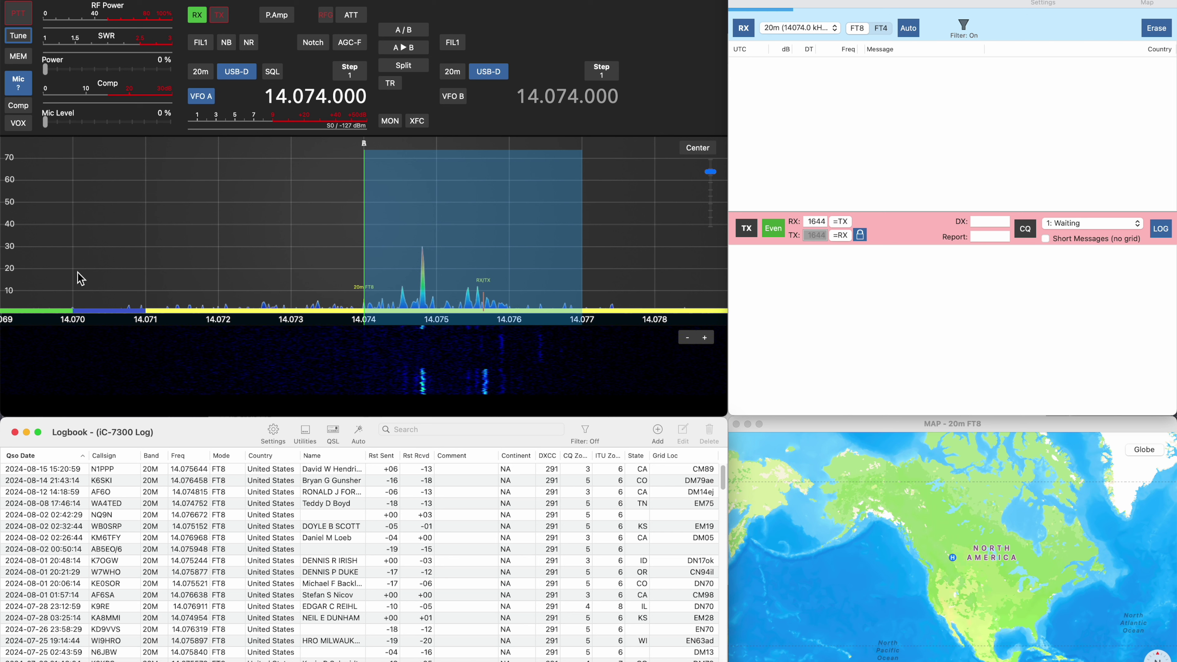
left_click(936, 342)
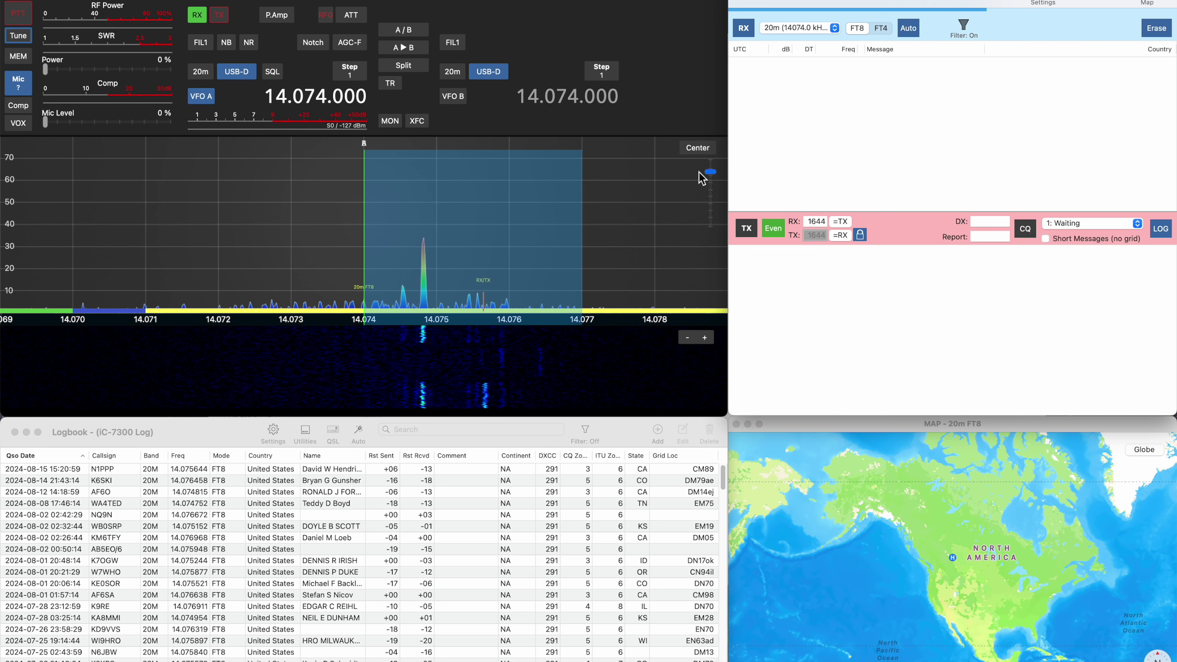
Adjust the level of the spectrum and waterfall display slightly
left_click(713, 176)
mouse_move(713, 177)
left_mouse_down()
mouse_move(709, 158)
mouse_move(711, 171)
left_mouse_up()
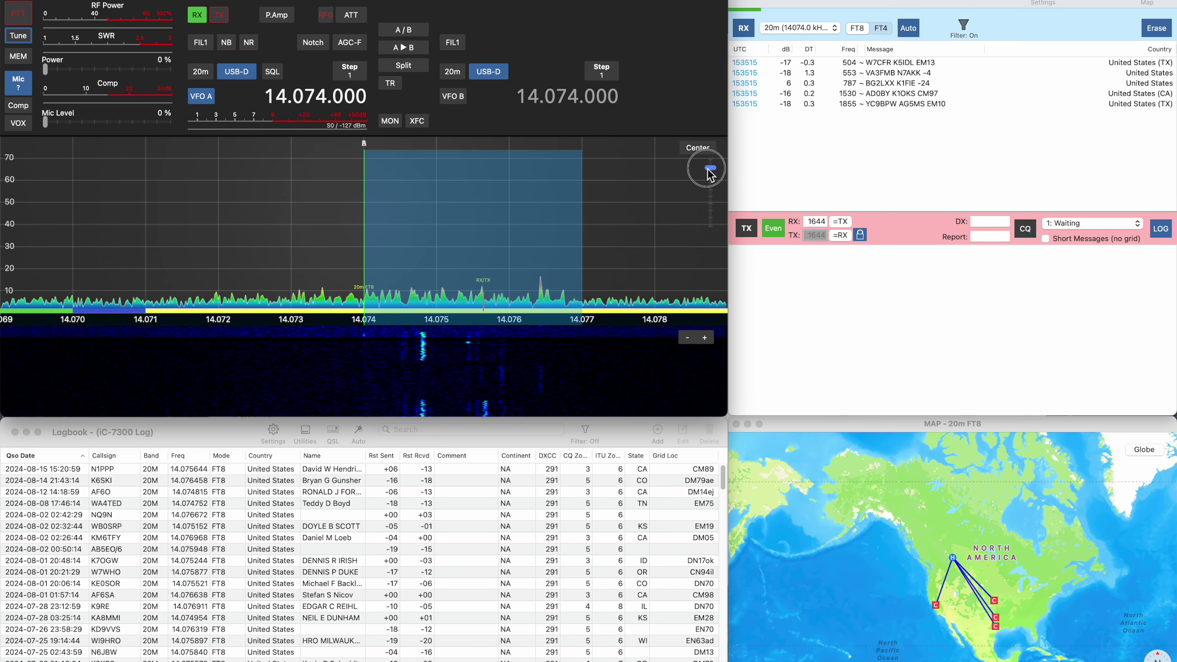
left_click_drag(711, 175, 704, 175)
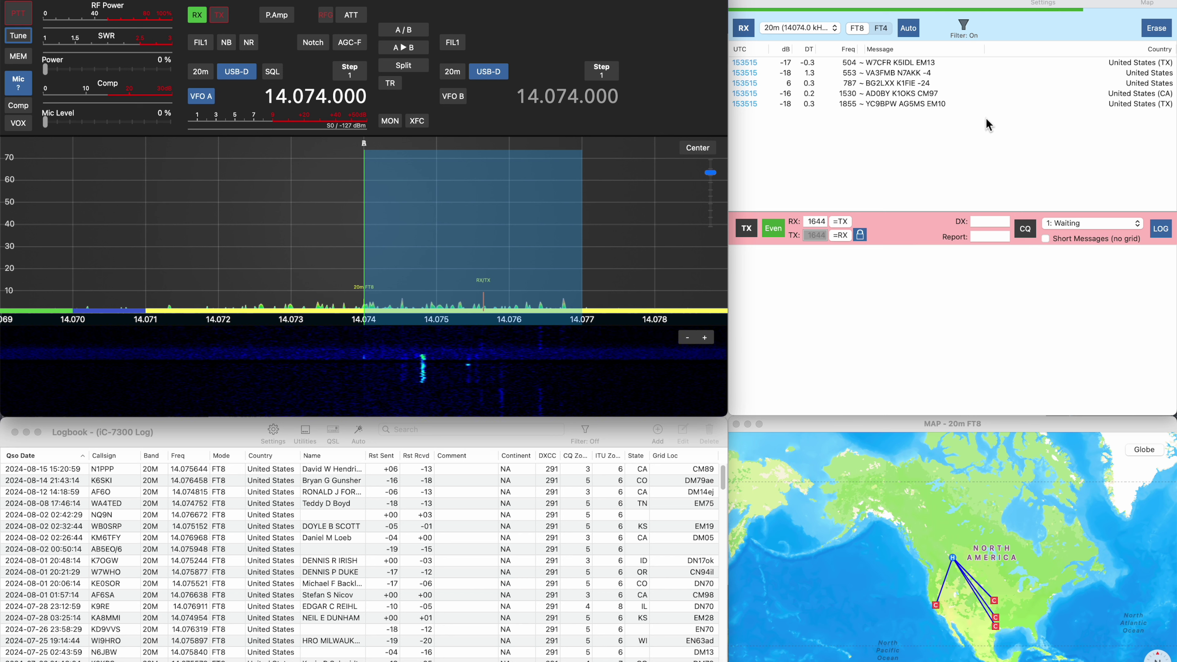
Answer the FT8 station decoded at 787 Hz and power off the radio
double_click(898, 86)
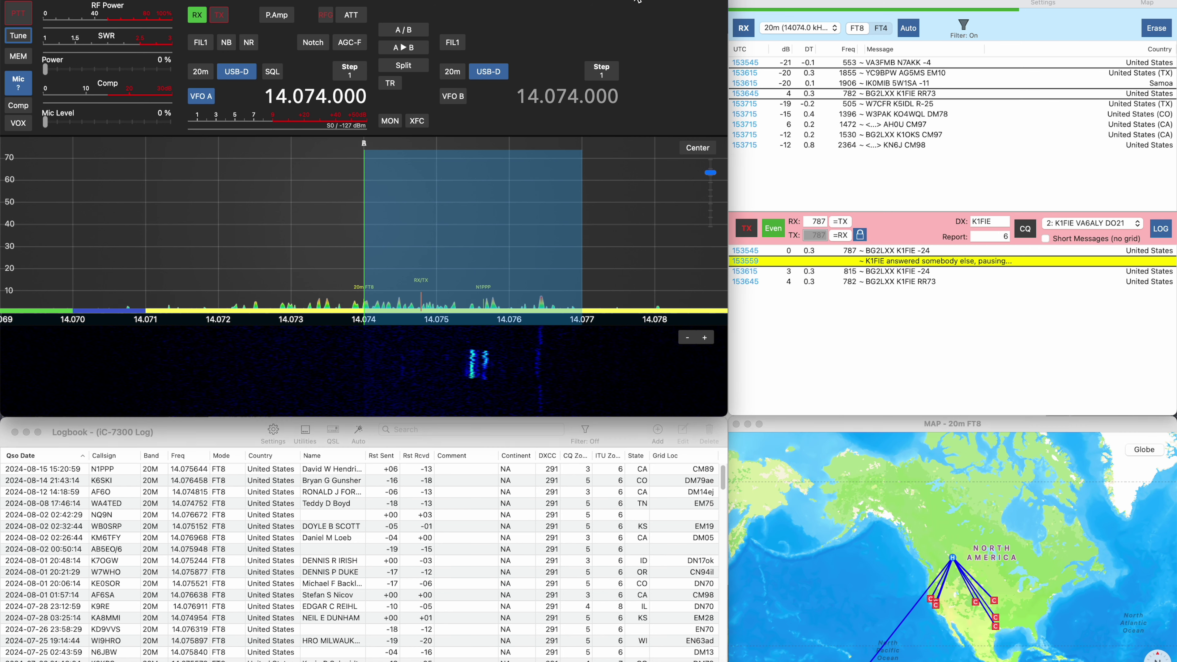
left_click(637, 1)
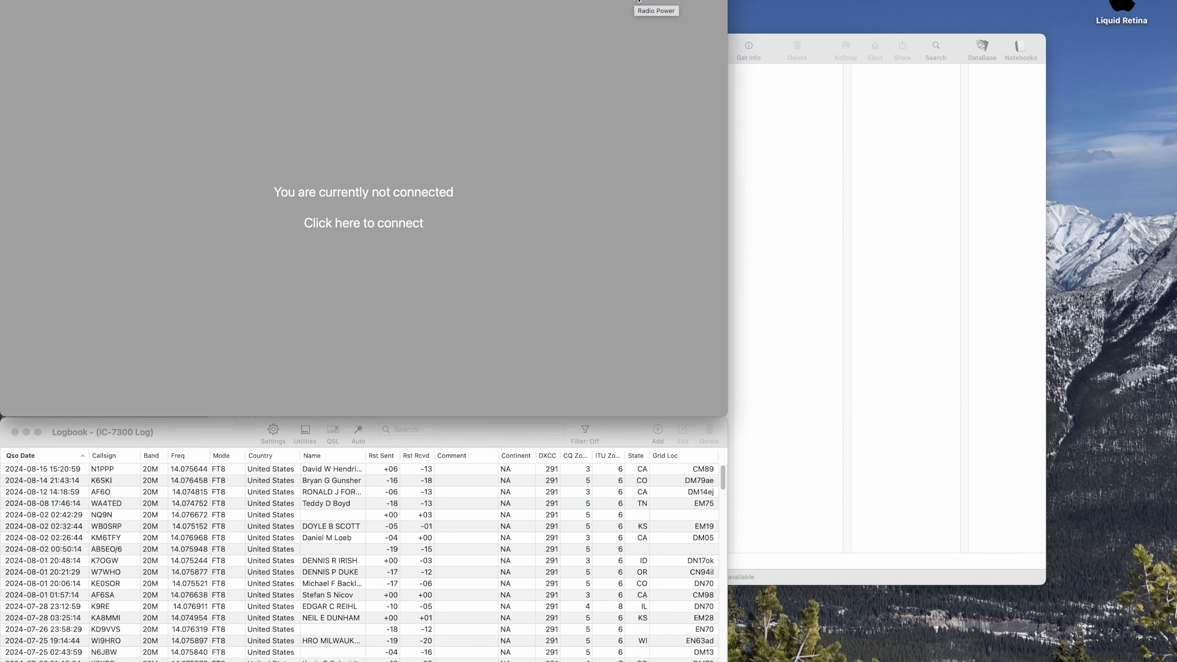
left_click(51, 5)
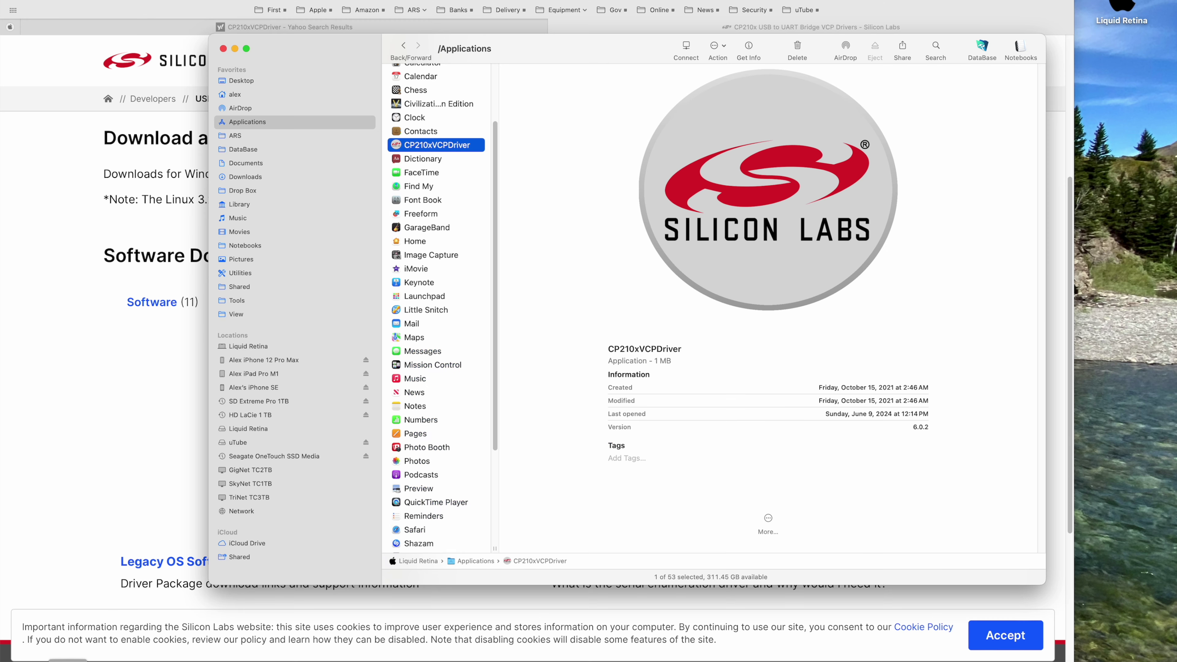
Examine the installed CP210xVCPDriver application and the CP210x driver downloads on the Silicon Labs page
left_click(381, 268)
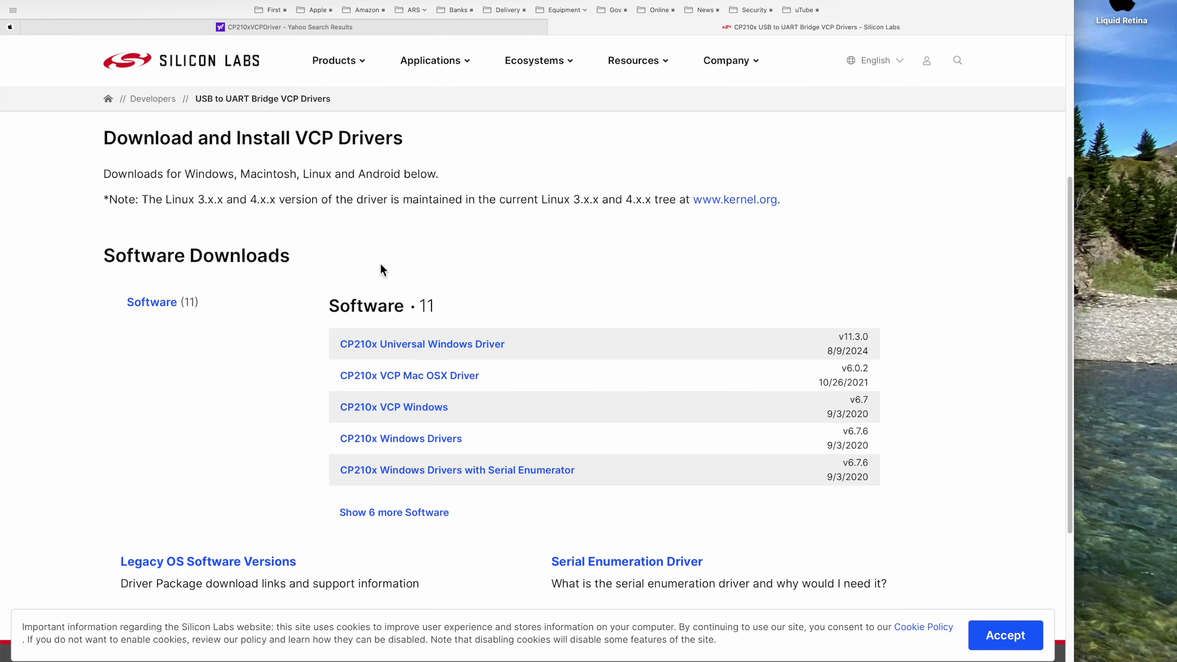
left_click(93, 656)
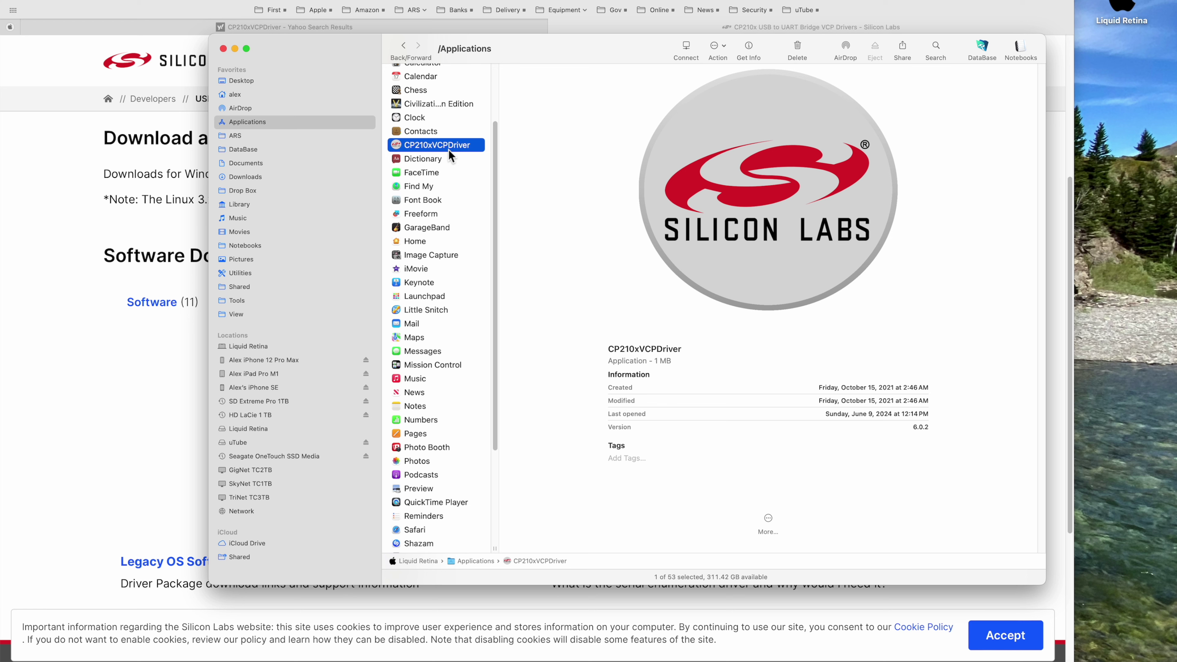
left_click(223, 48)
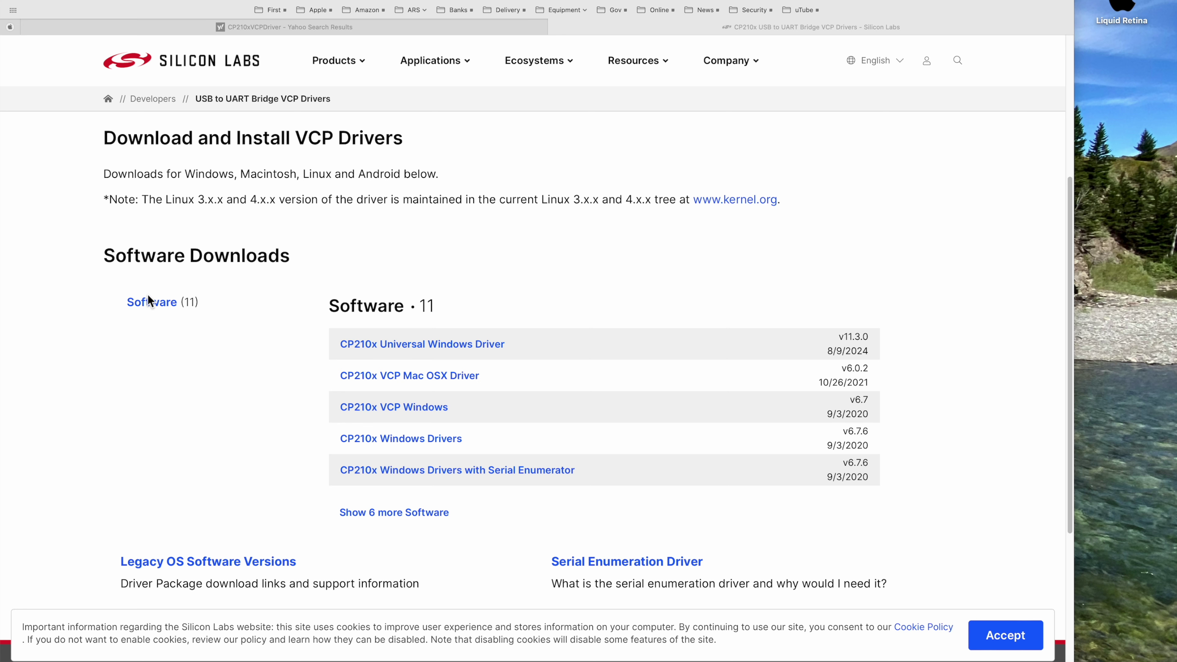
scroll(155, 429, "down", 2)
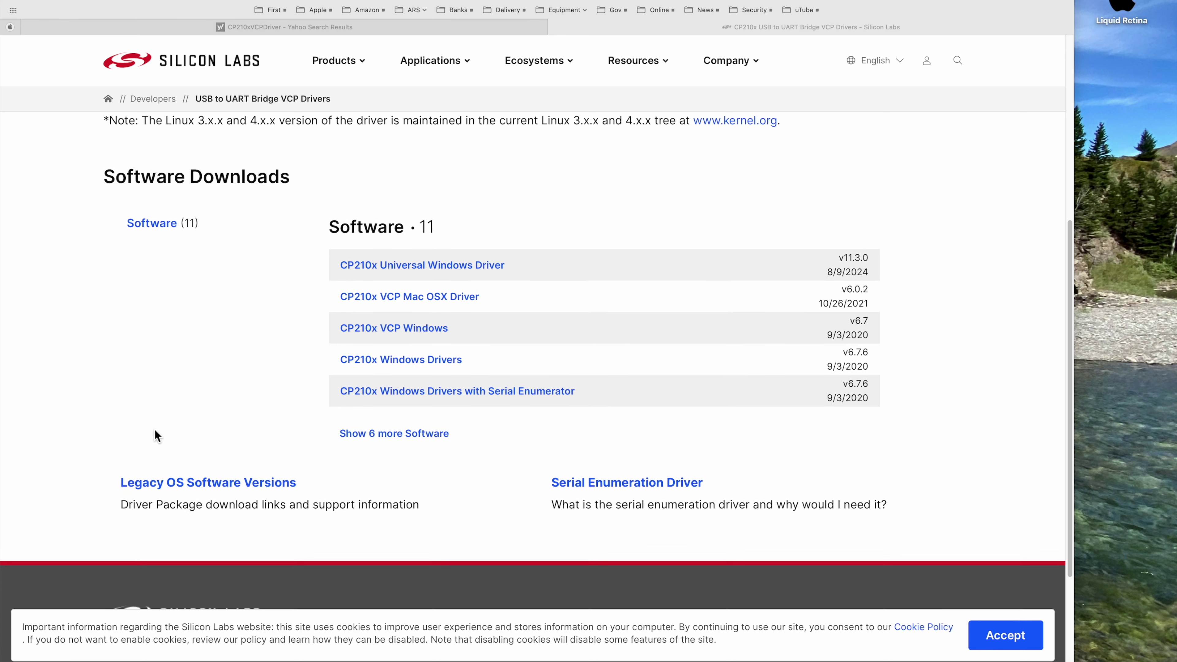
scroll(154, 428, "up", 2)
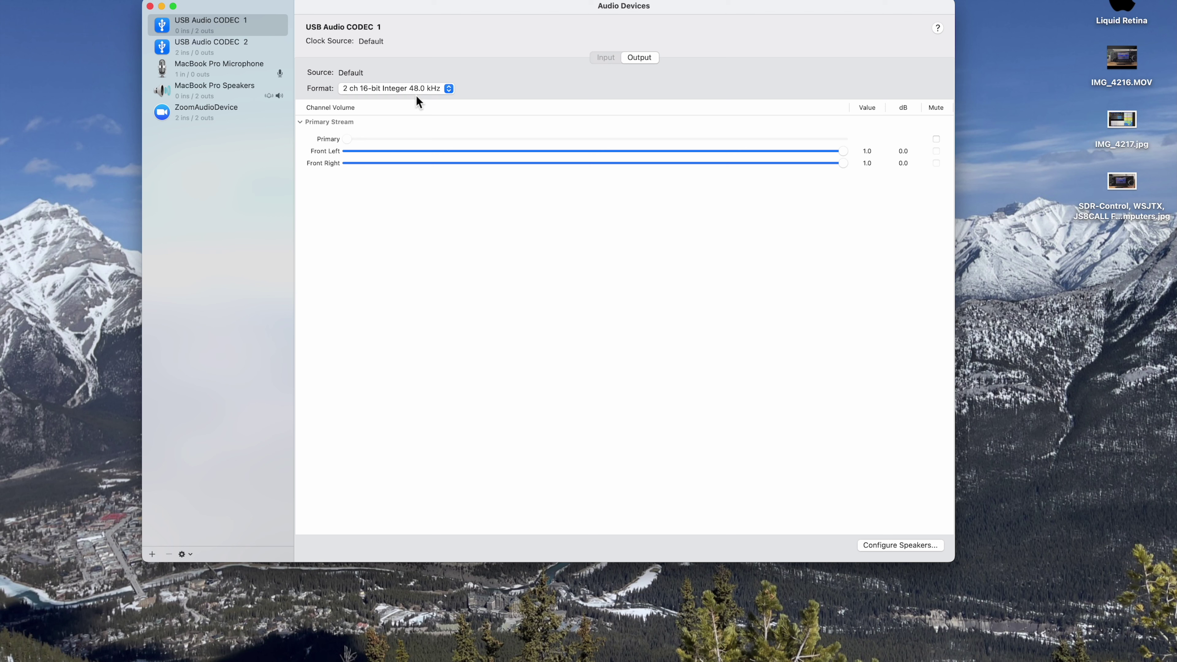
Set the format of both USB Audio CODEC 1 and USB Audio CODEC 2 to 2 ch 16-bit Integer at 48.0 kHz
left_click(443, 90)
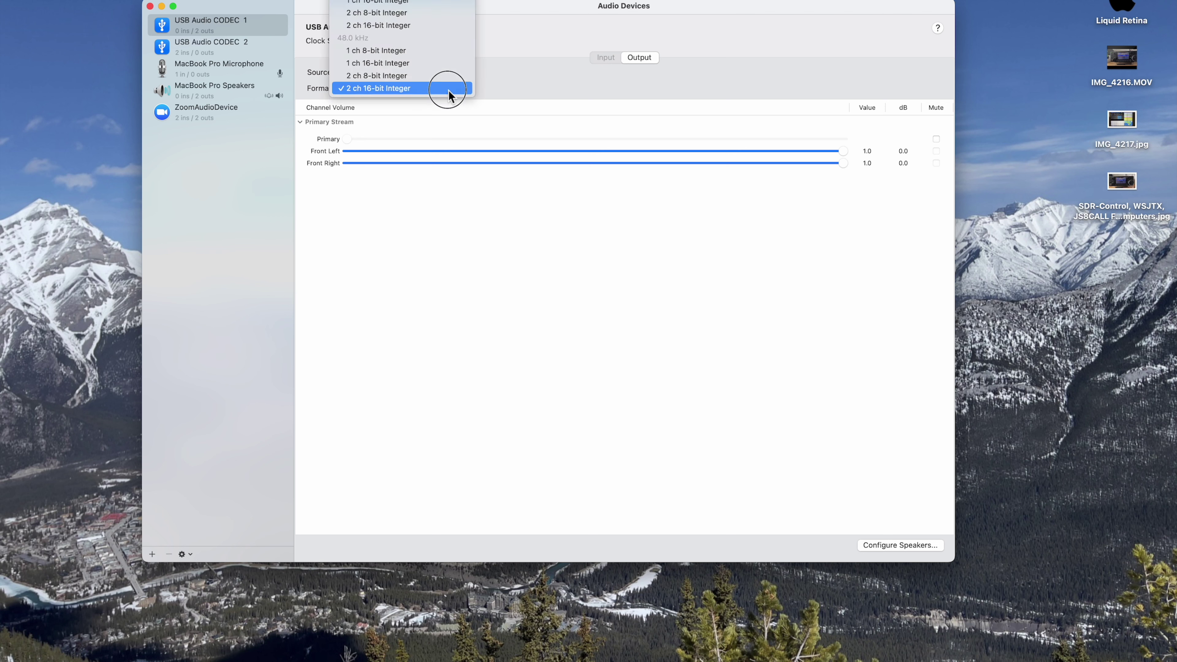
left_click(448, 91)
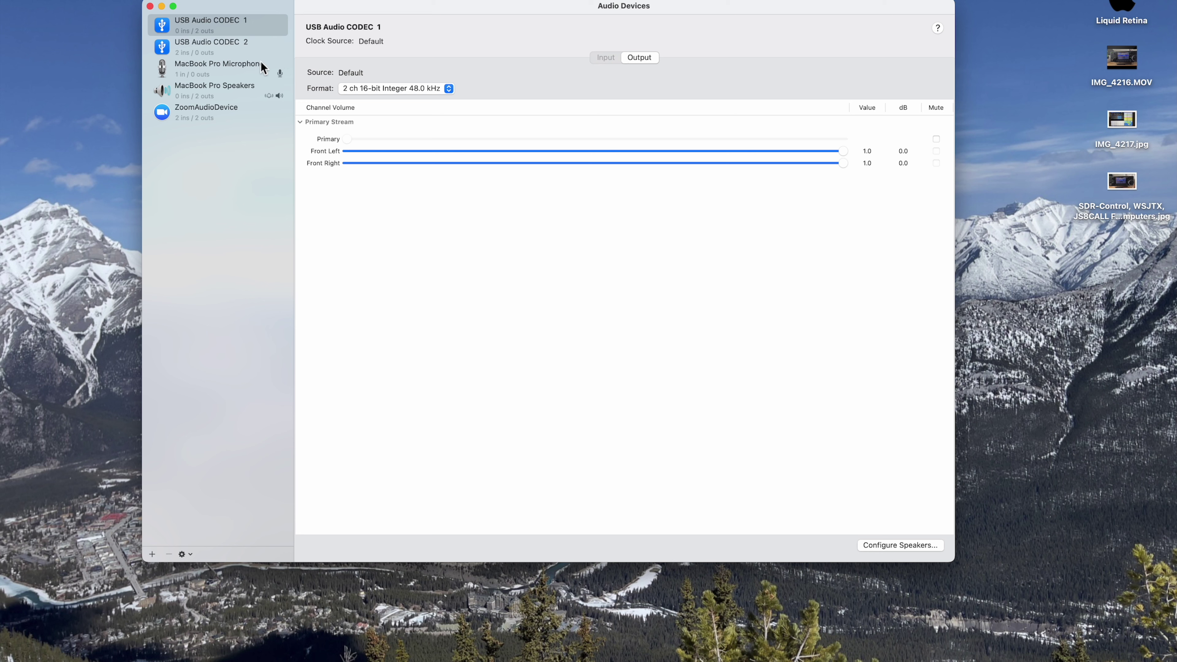
left_click(229, 47)
left_click(448, 91)
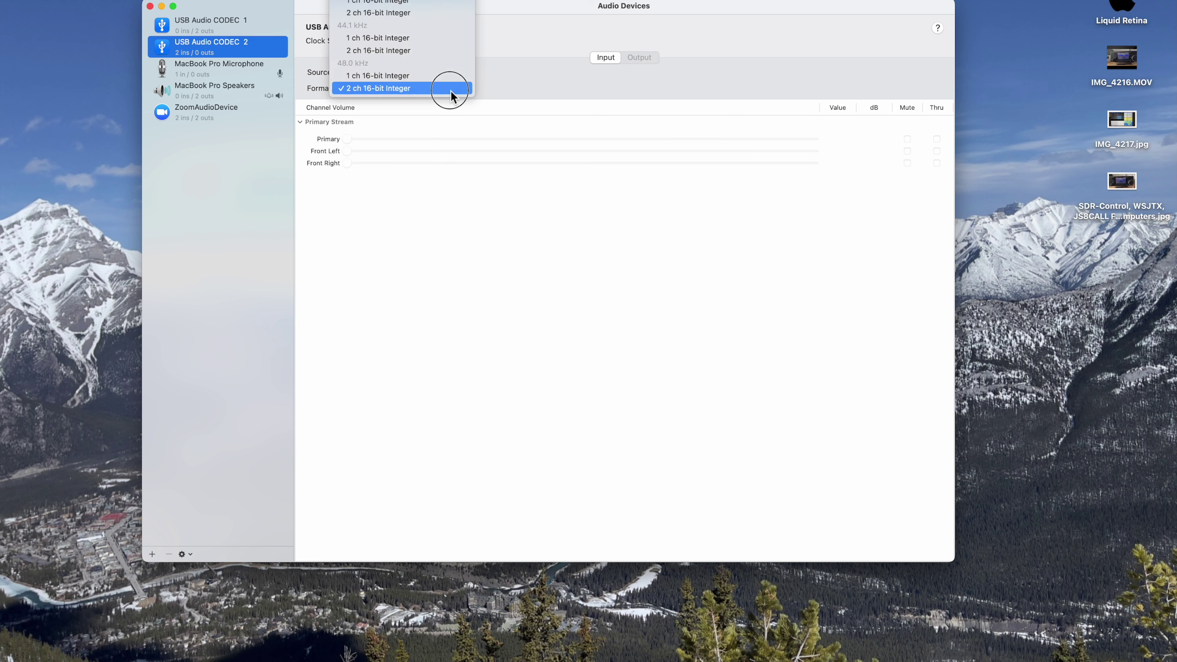
left_click(450, 90)
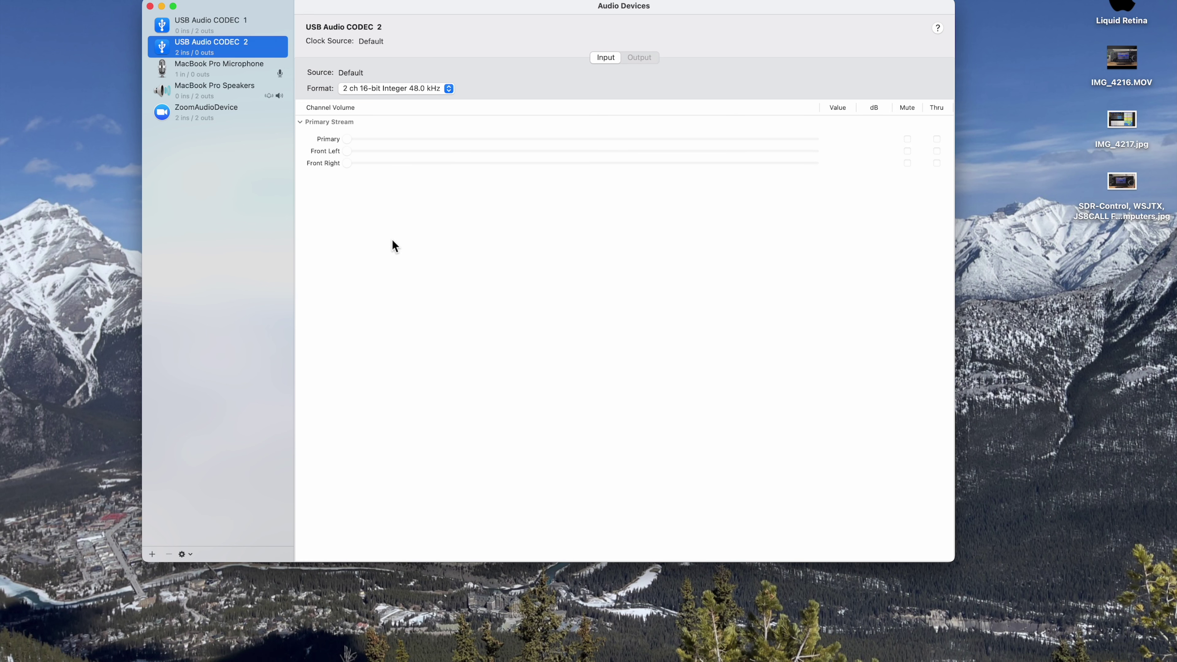
left_click(409, 248)
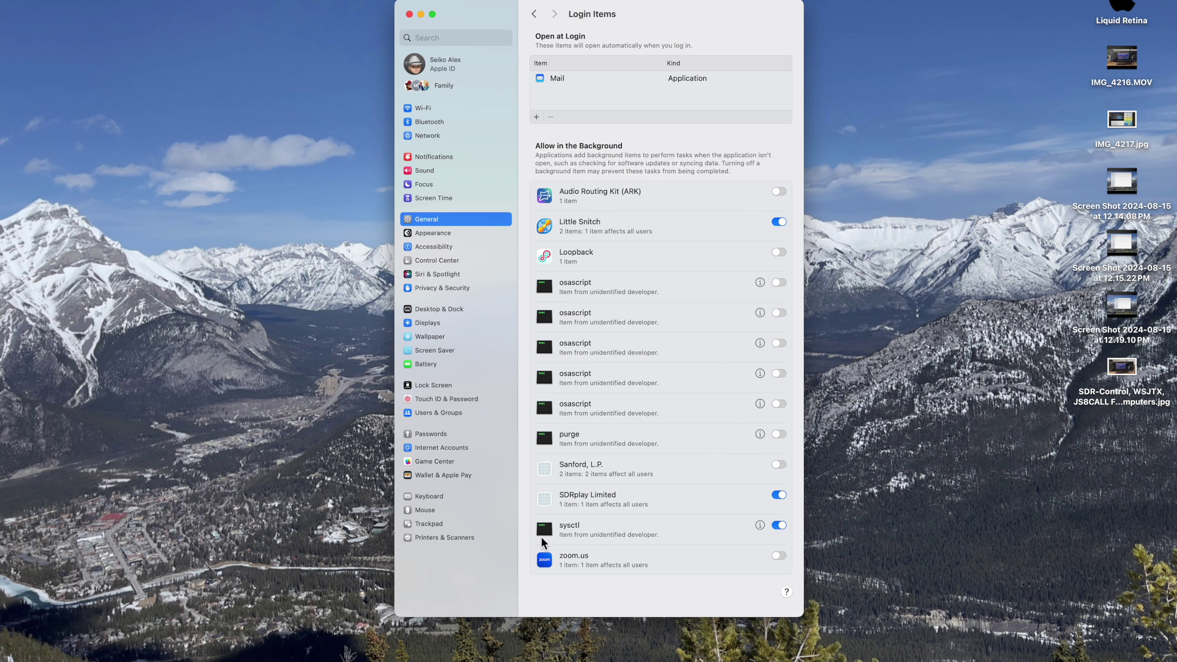
left_click(639, 529)
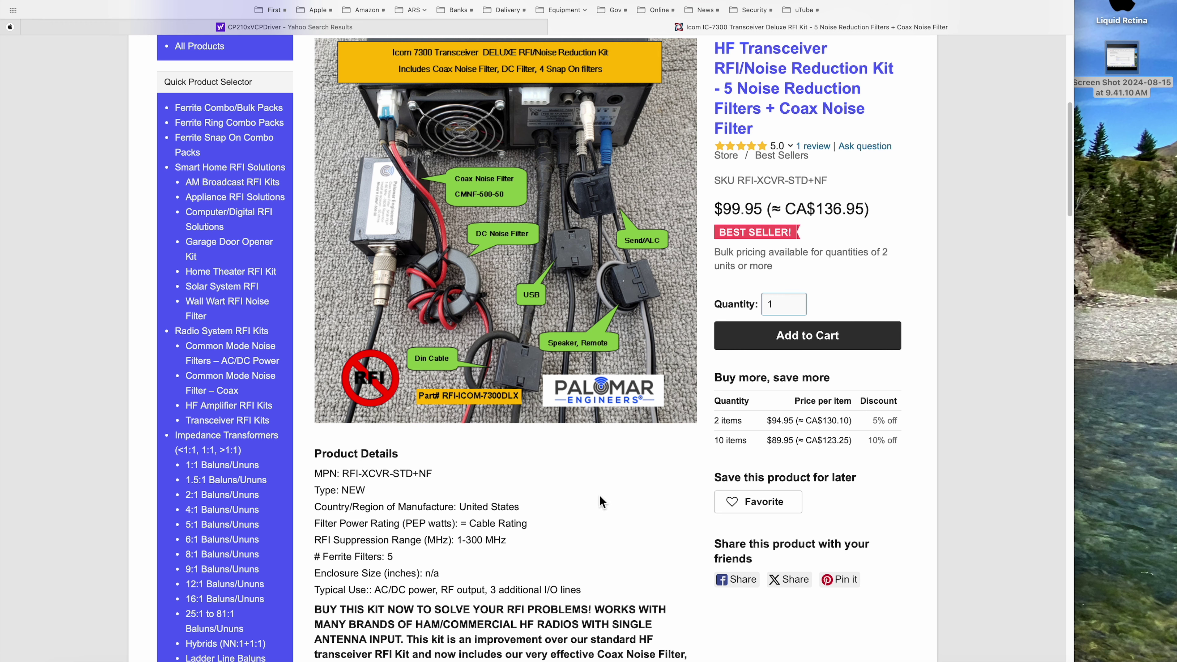
Read through the product details of the Palomar HF Transceiver RFI/Noise Reduction Kit and return to its picture
scroll(600, 500, "down", 3)
scroll(600, 495, "down", 5)
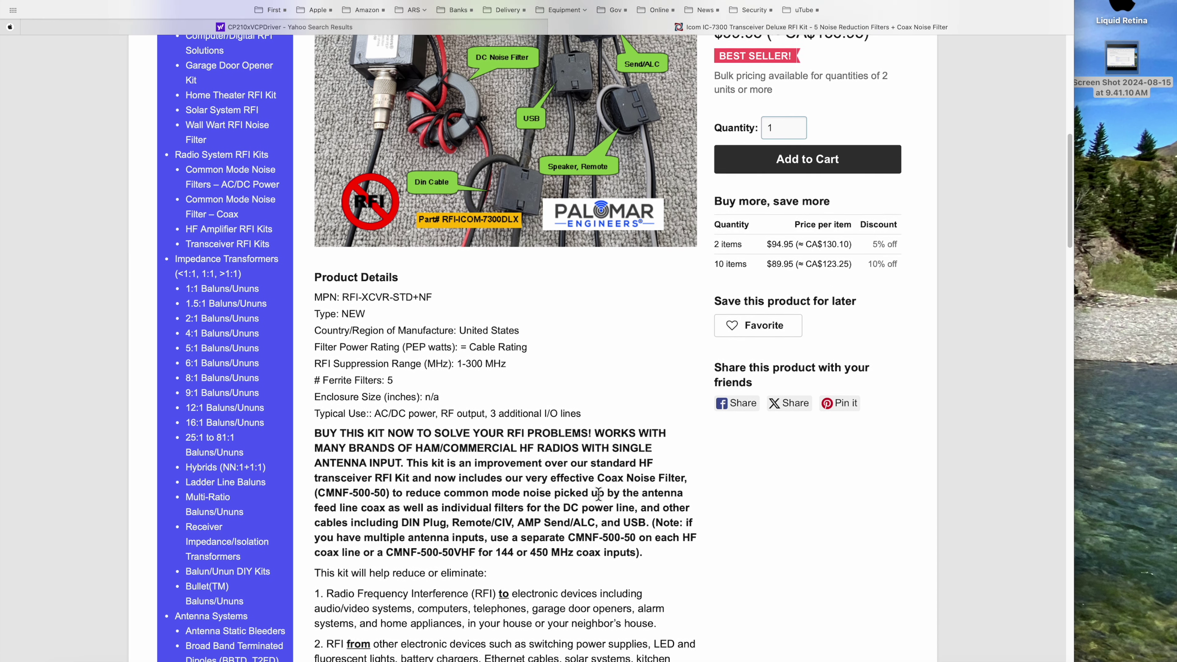
scroll(598, 495, "down", 4)
scroll(599, 494, "down", 8)
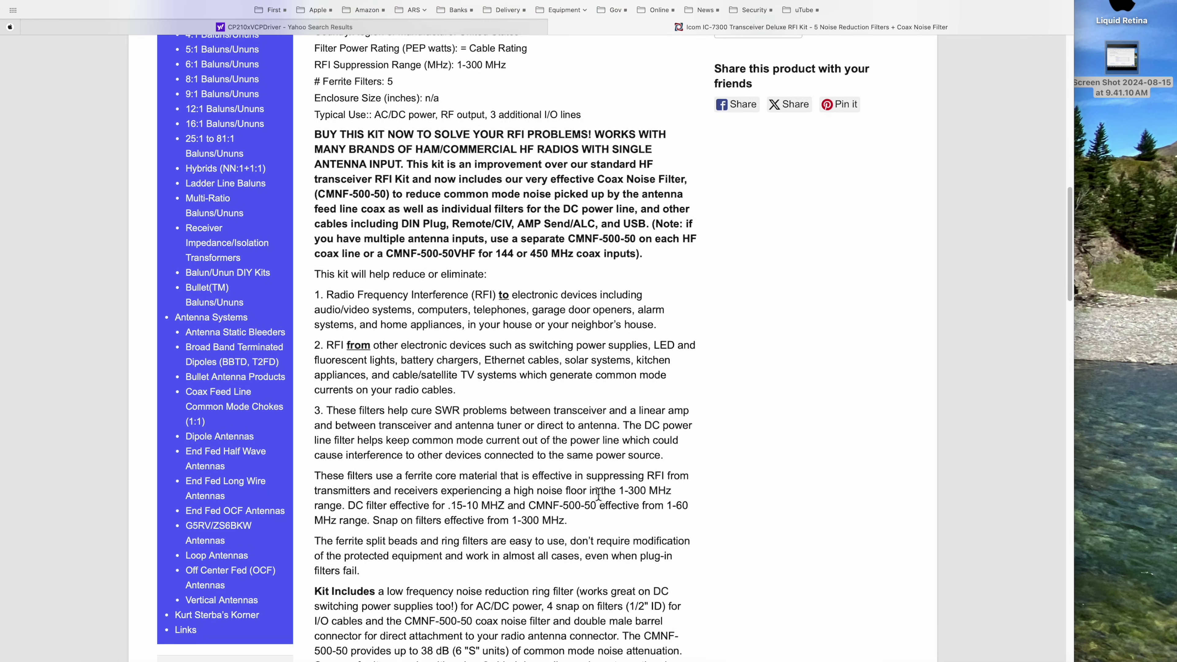
scroll(598, 494, "up", 20)
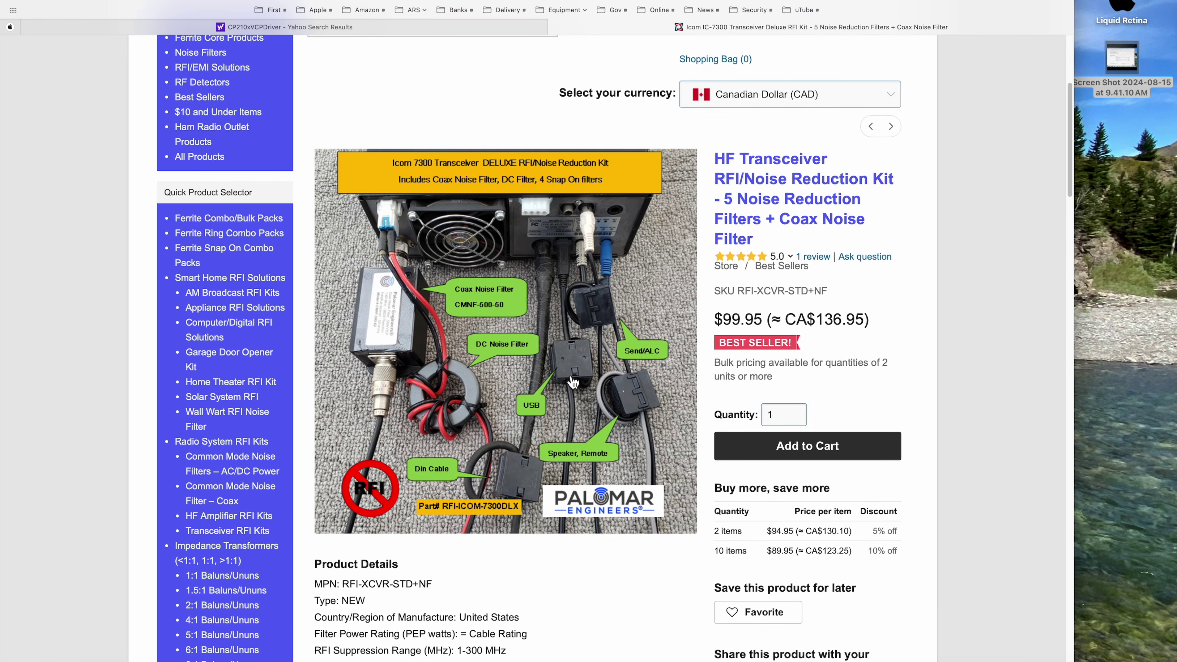
Open the saved Coax Noise Filters page from the ARS Equipment bookmarks and look through its noise test and filter models
left_click(411, 10)
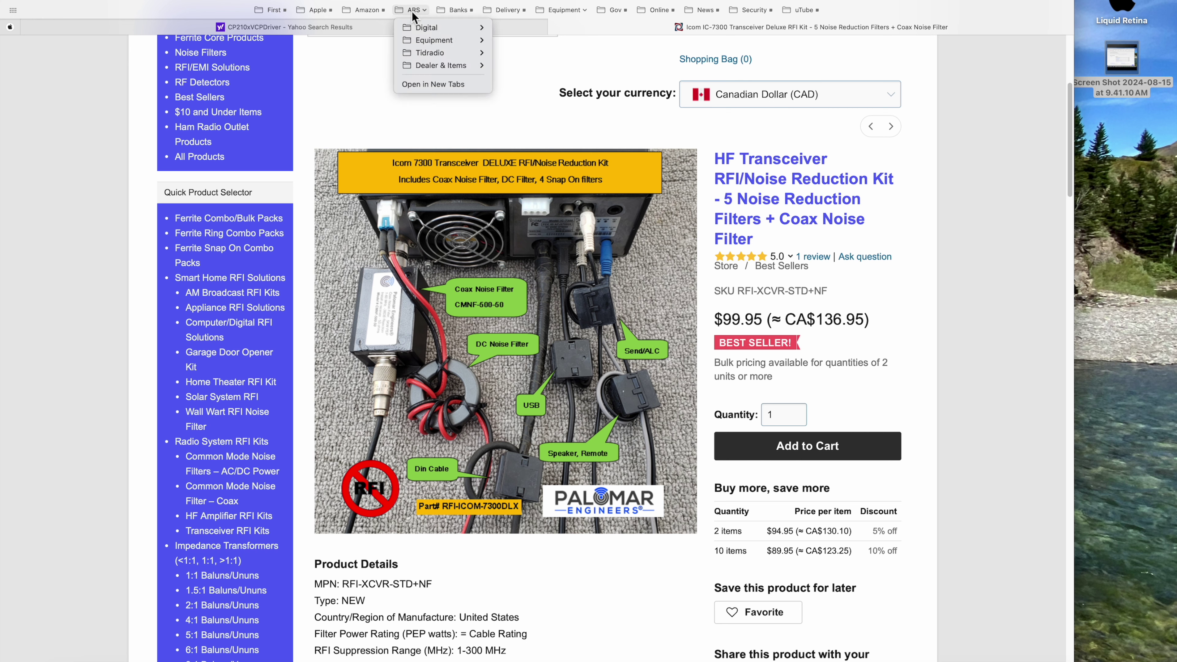
mouse_move(421, 46)
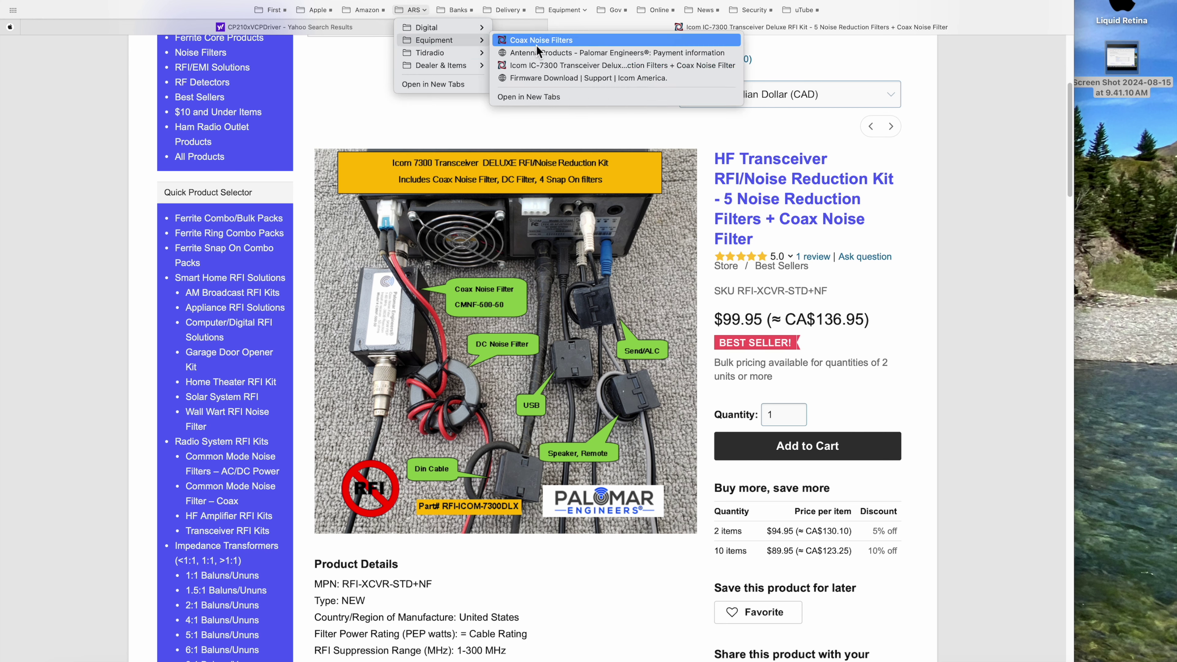
left_click(538, 51)
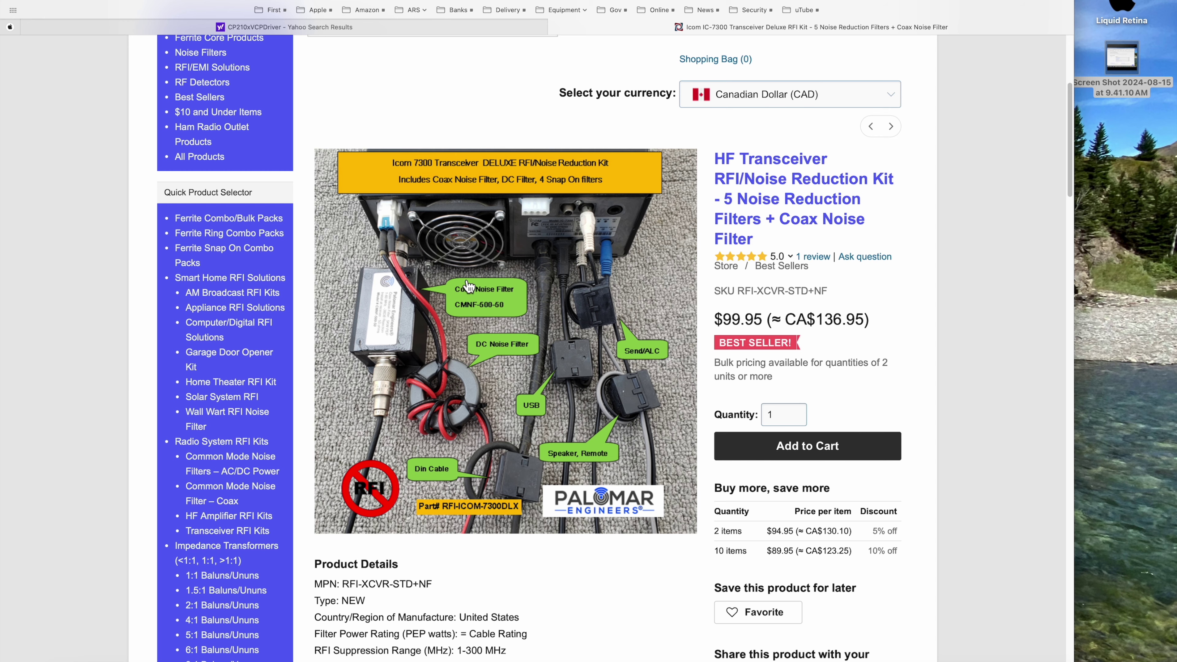
left_click(468, 287)
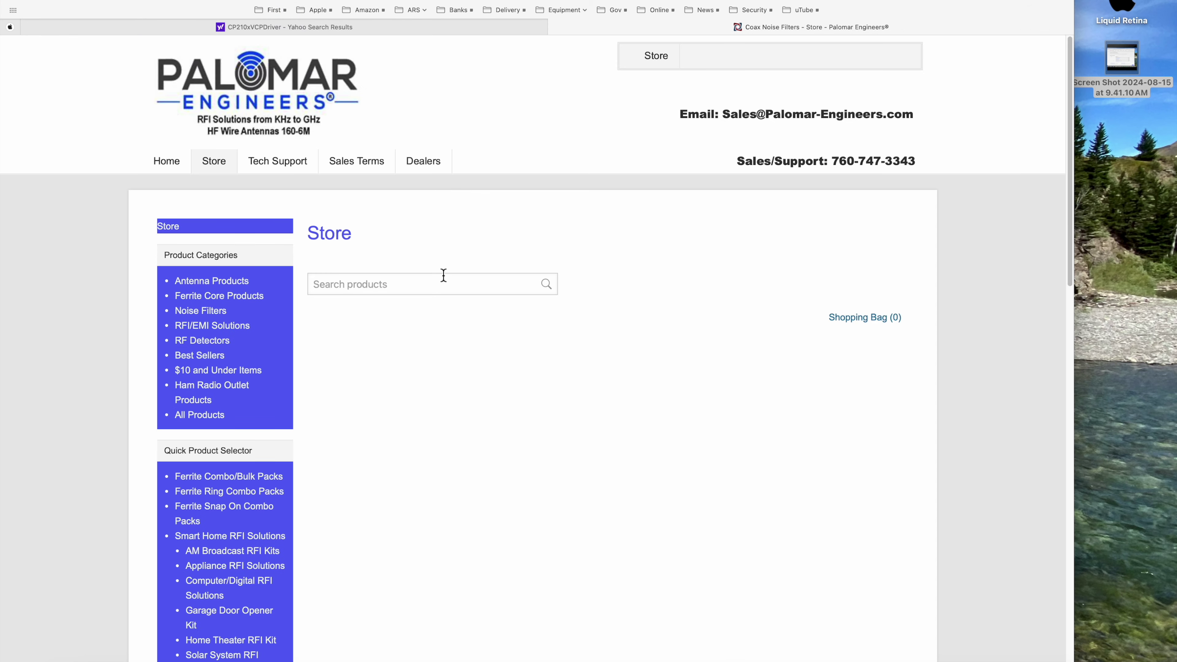
scroll(583, 342, "down", 20)
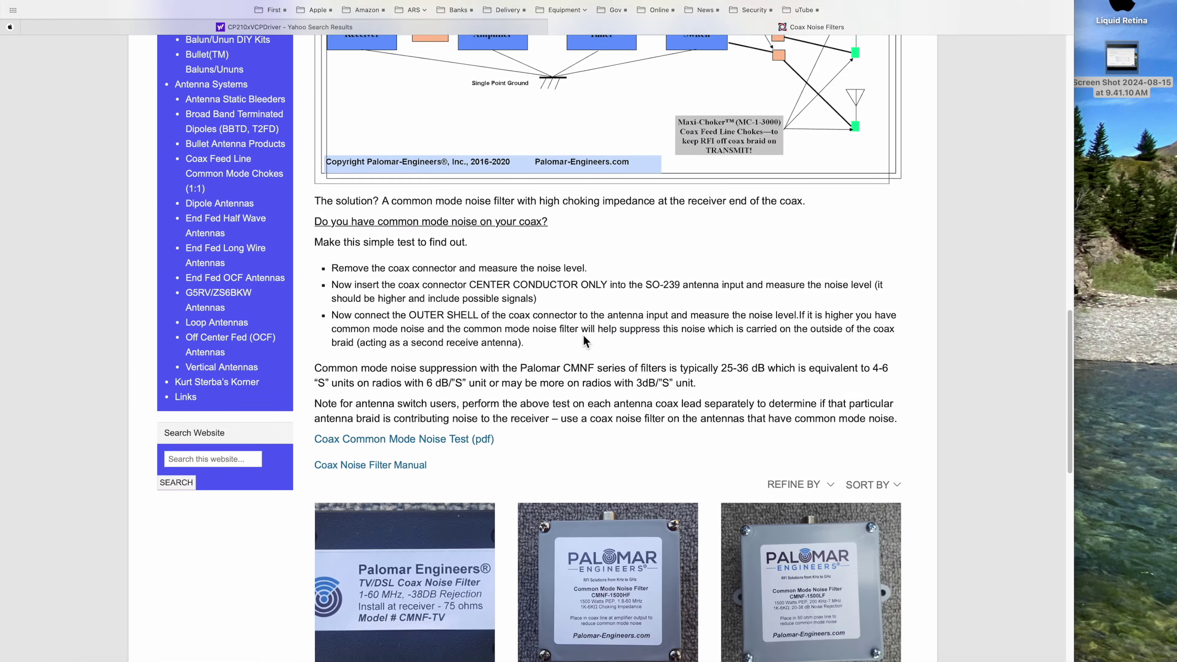
scroll(583, 341, "down", 15)
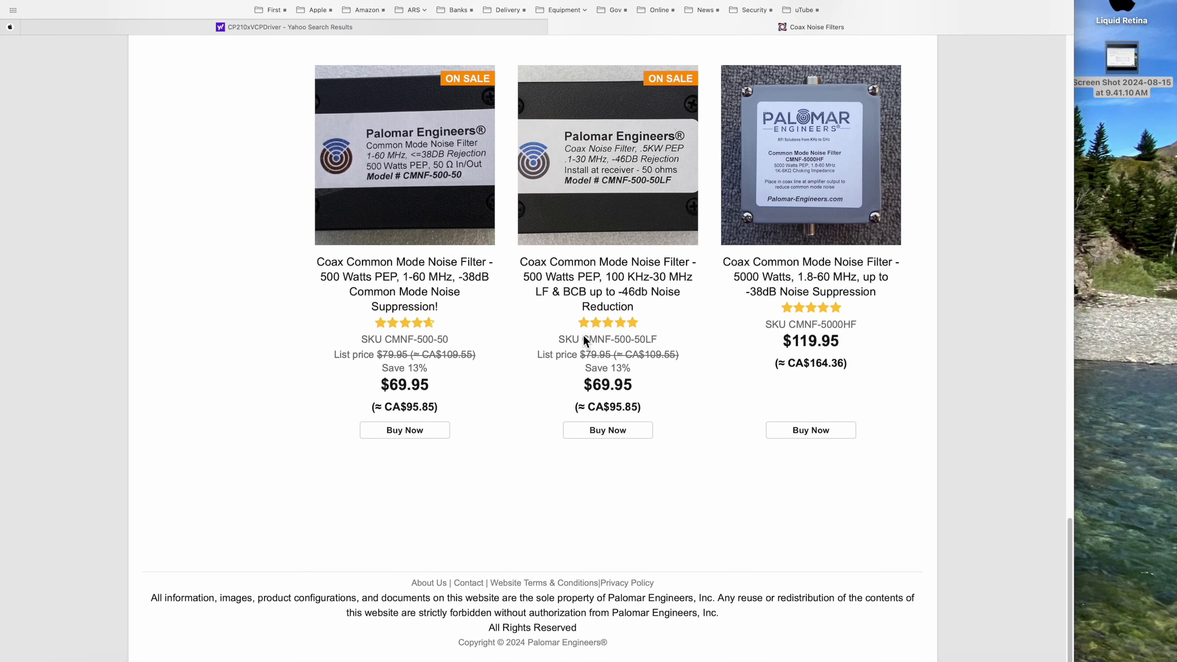
Search the Palomar Engineers store for "ferrite"
scroll(584, 338, "up", 20)
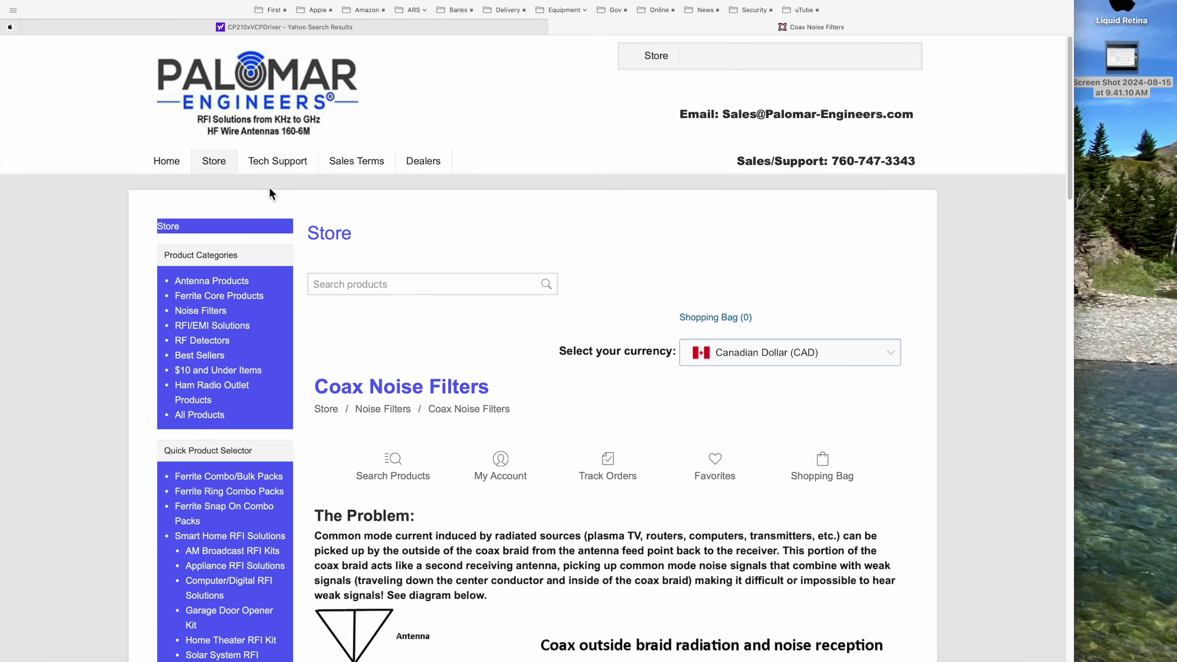
left_click(349, 283)
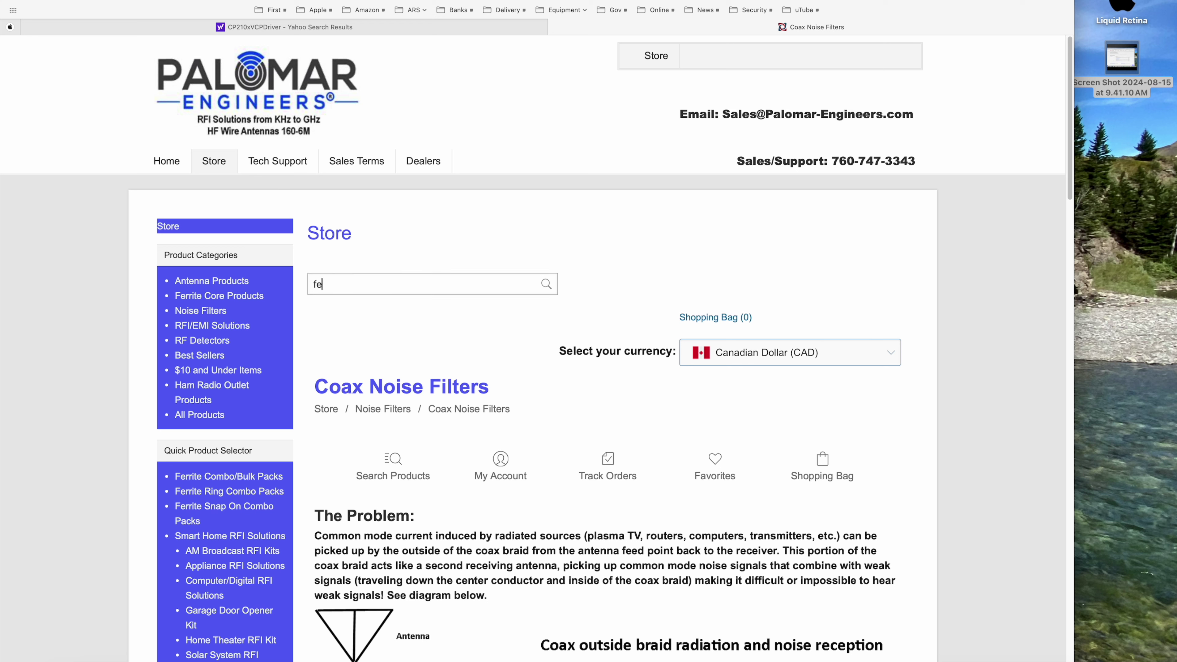
key("Return")
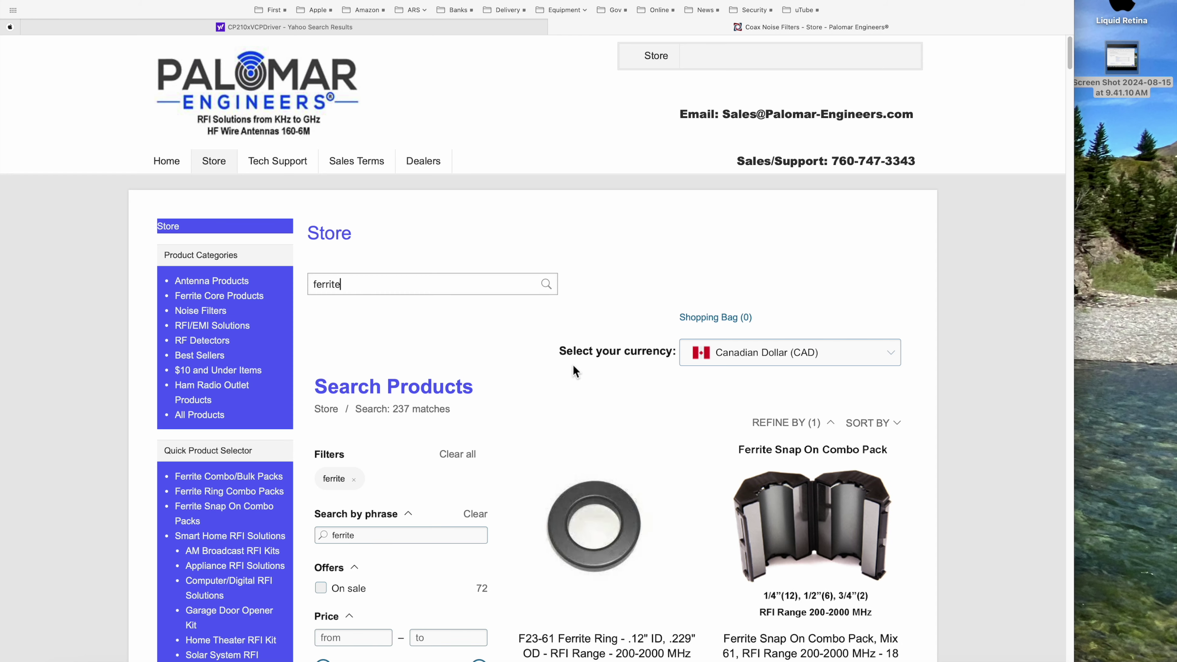
Look through the first ferrite search results, from the F23-61 ring to the snap-on combo packs
scroll(574, 371, "down", 8)
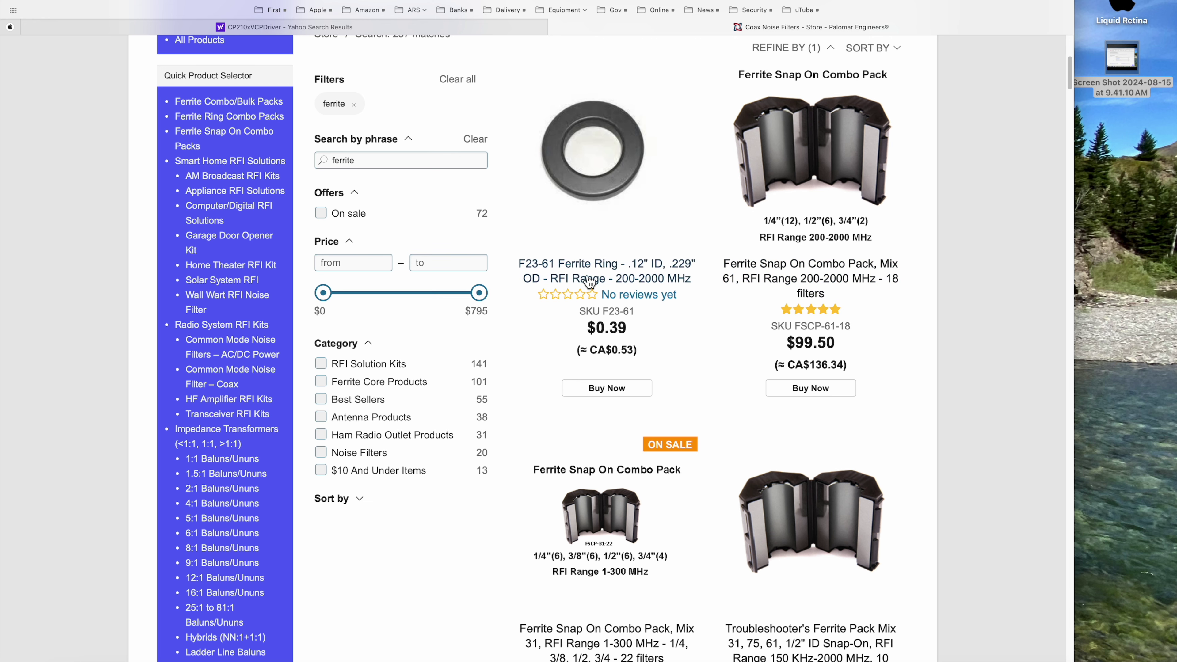
scroll(589, 282, "down", 8)
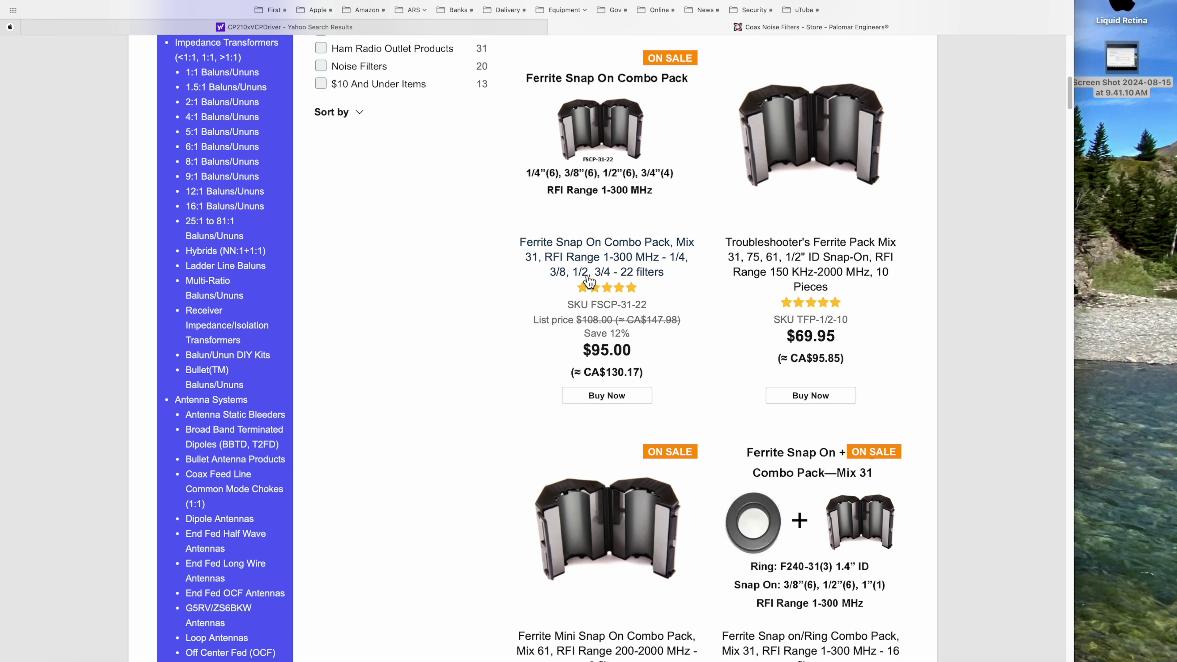
scroll(589, 281, "down", 7)
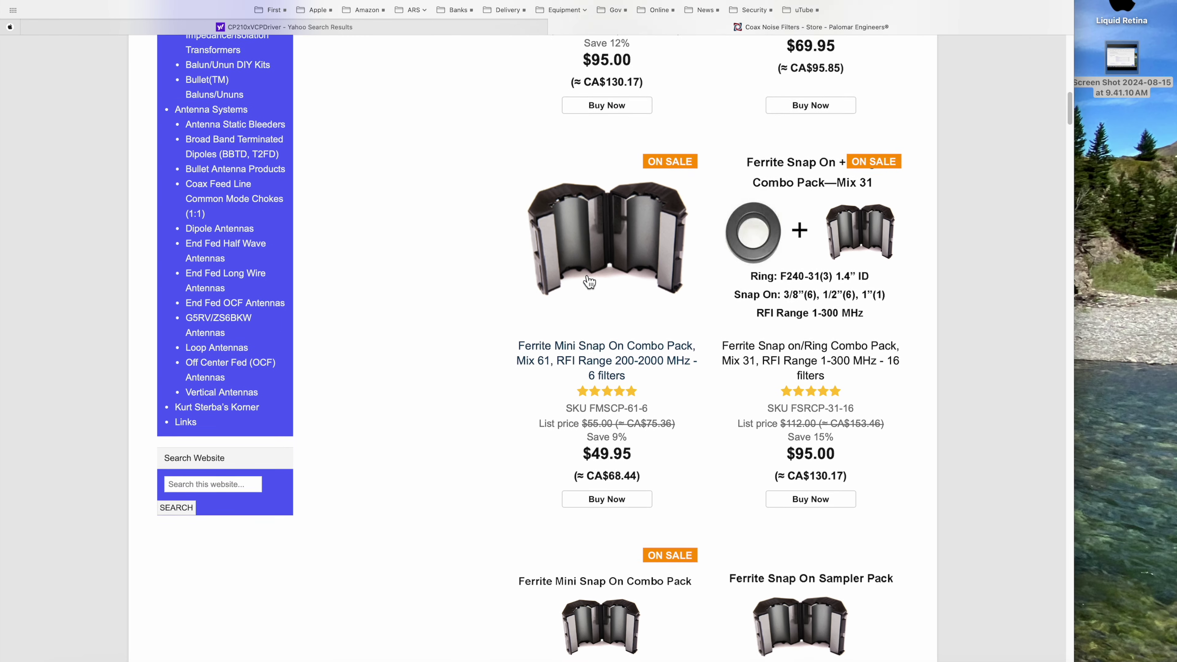
scroll(589, 281, "up", 15)
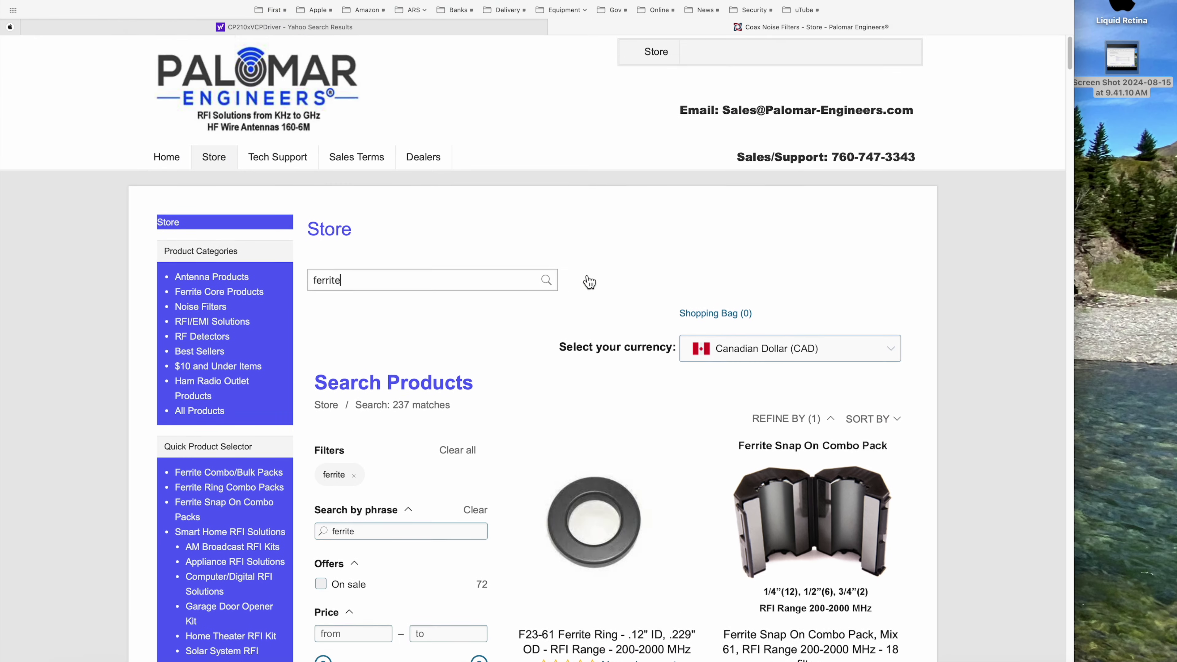
scroll(588, 281, "up", 1)
scroll(585, 281, "down", 6)
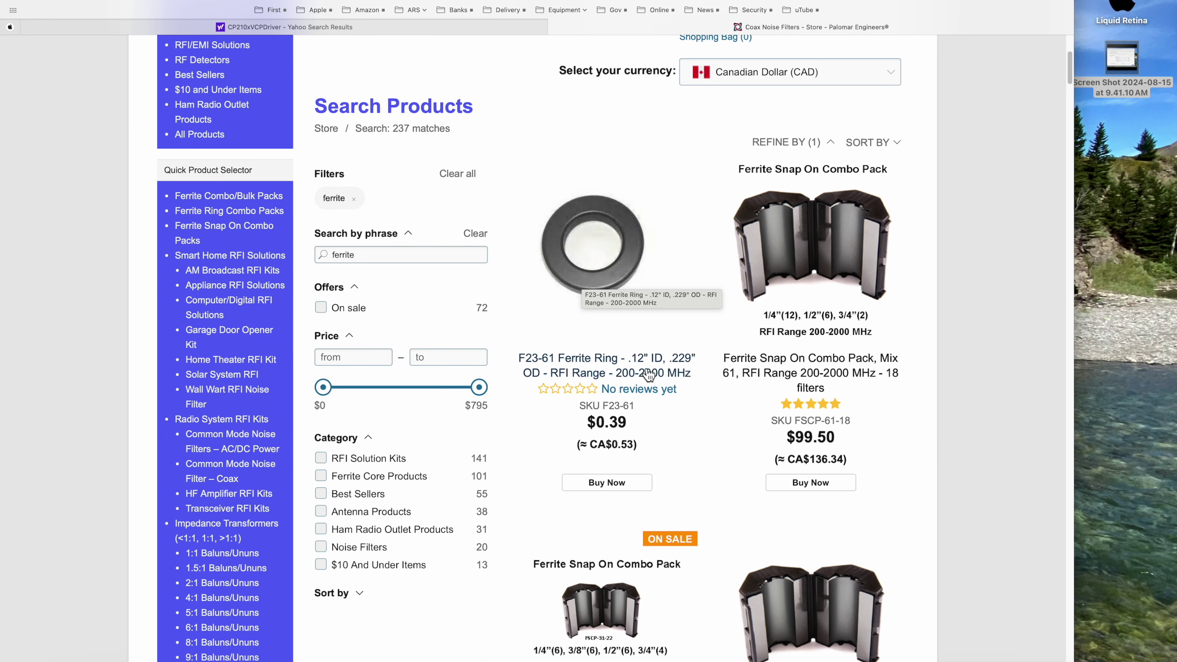
scroll(650, 373, "down", 3)
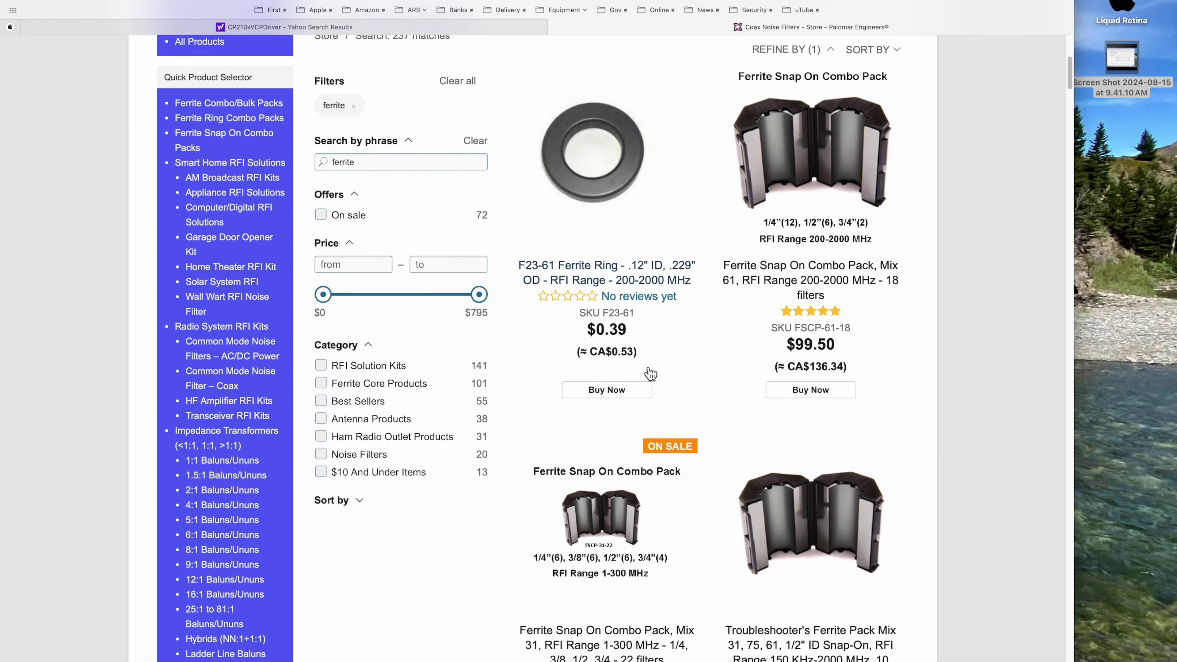
scroll(649, 371, "up", 9)
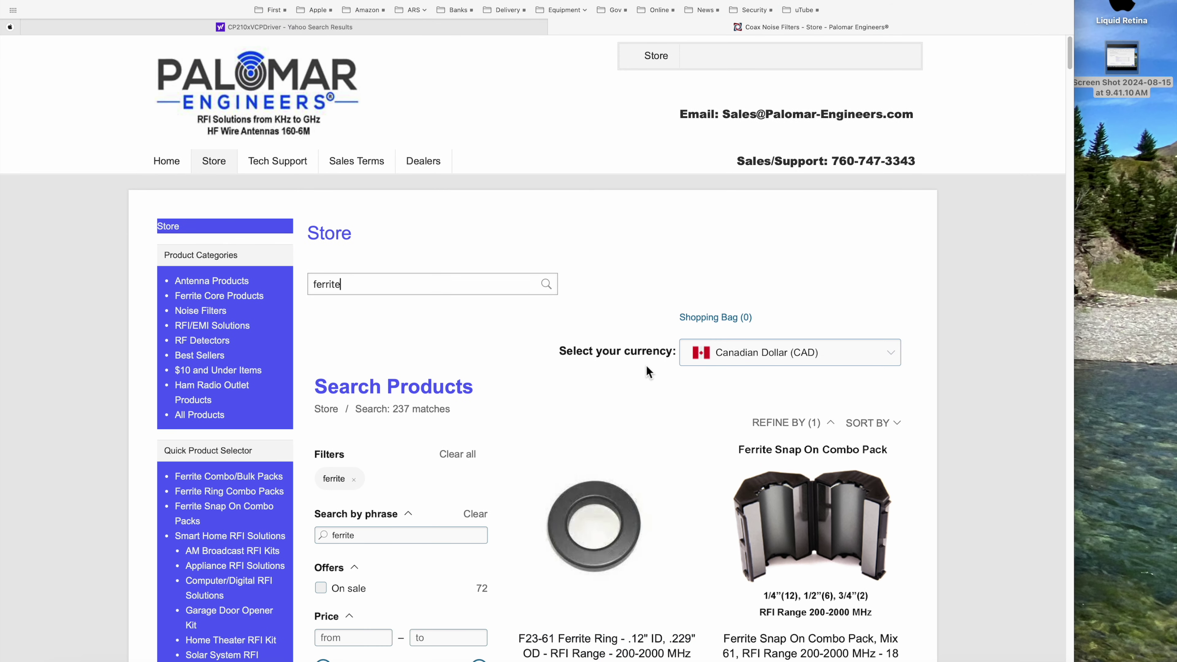
scroll(646, 365, "down", 1)
scroll(646, 366, "down", 2)
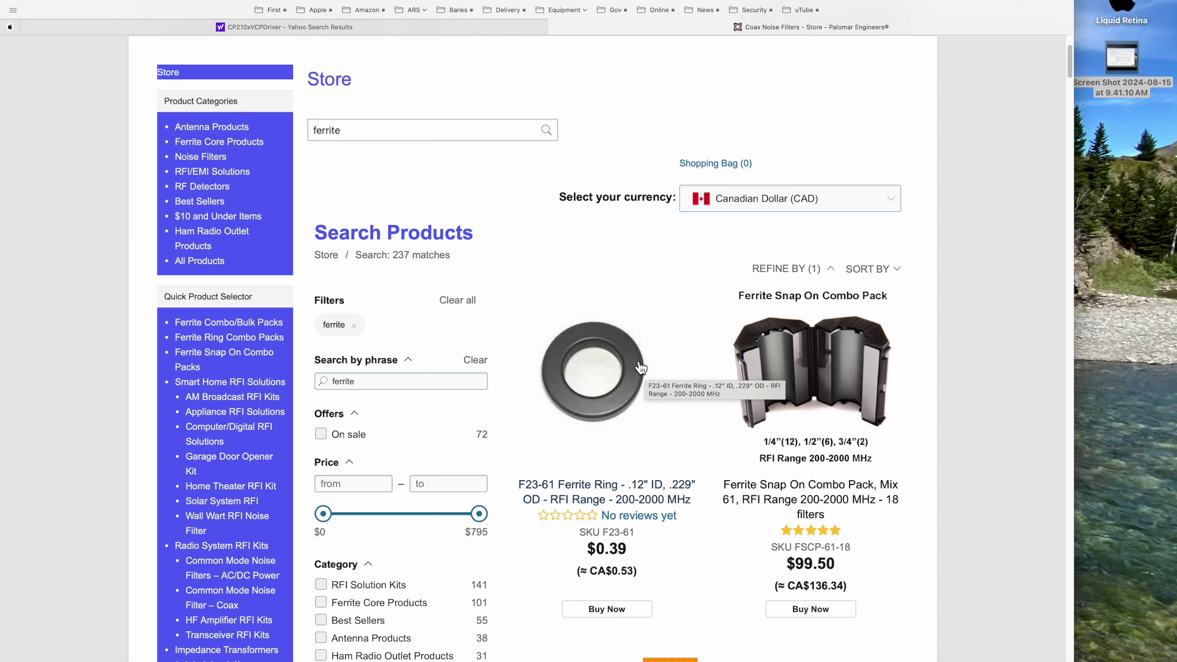
Examine the ferrite results further down, including the ring combo packs, single snap-on beads, and router and desktop computer RFI kits
scroll(657, 389, "down", 15)
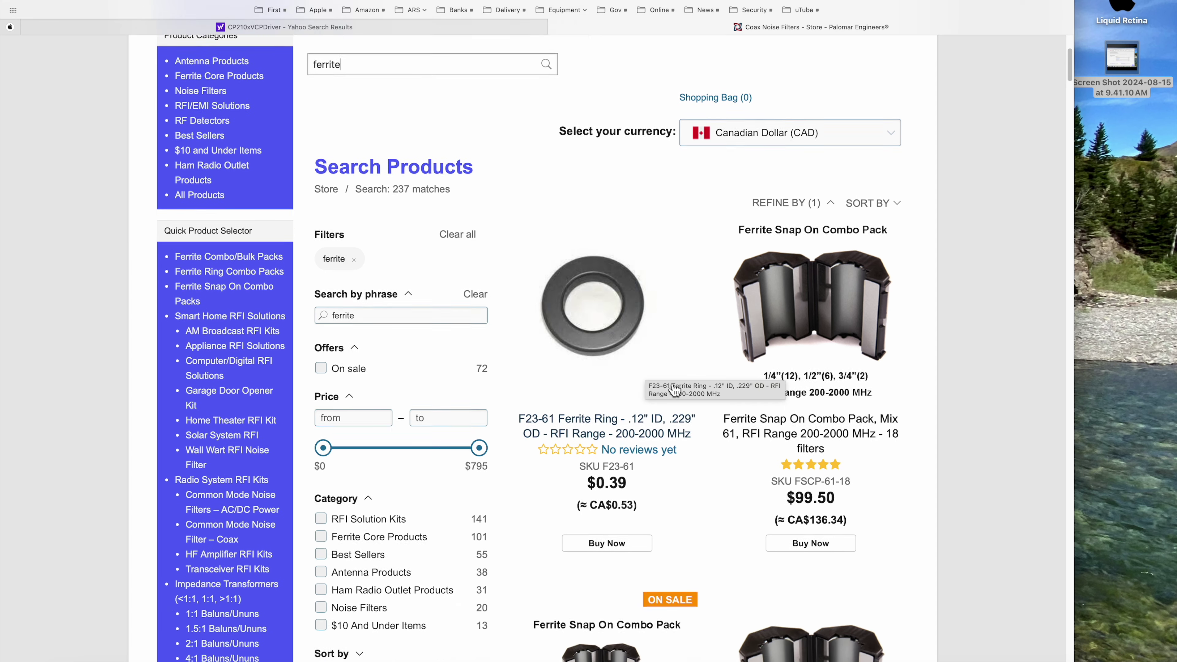
scroll(667, 384, "down", 15)
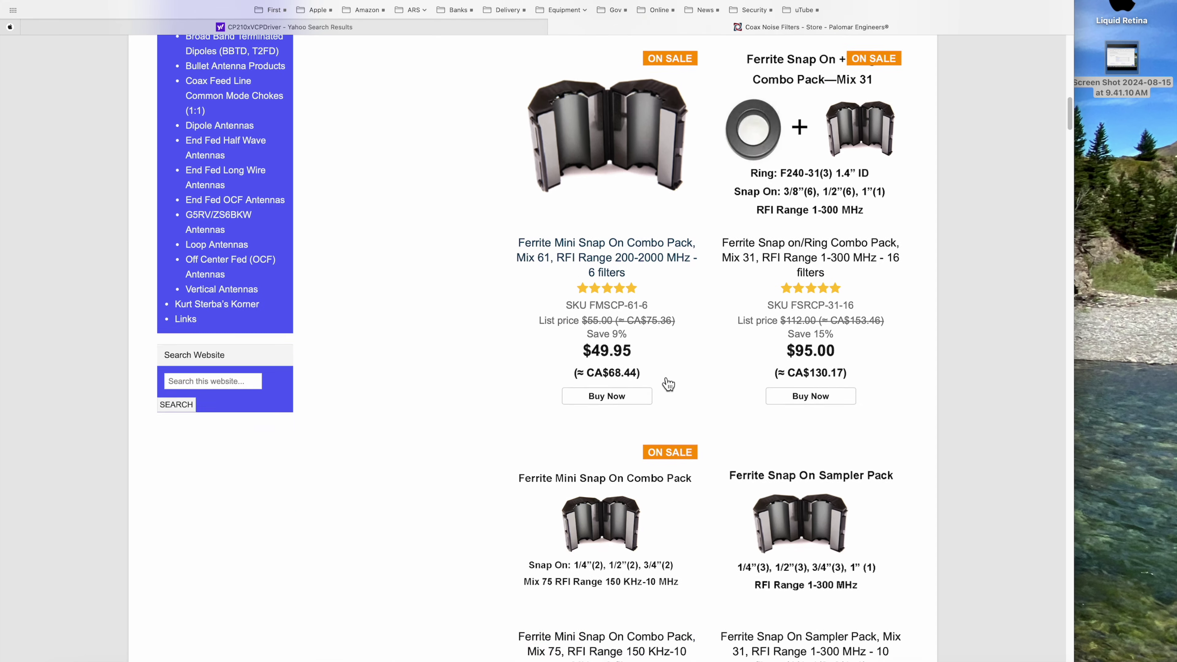
scroll(667, 384, "down", 12)
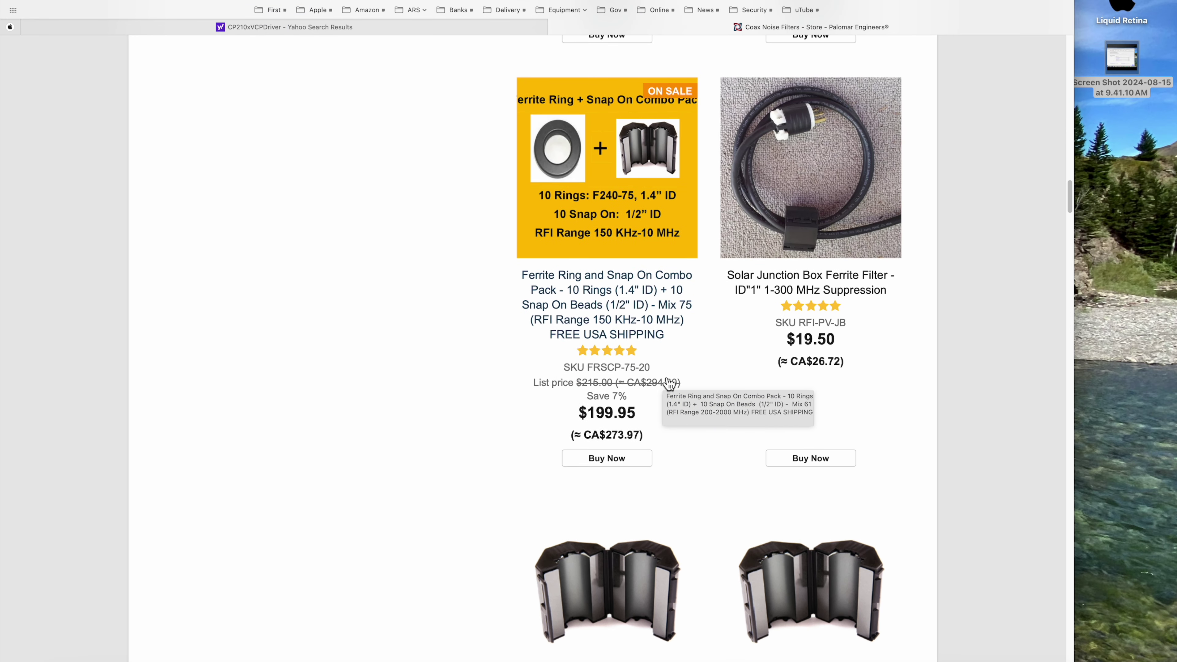
scroll(668, 384, "down", 9)
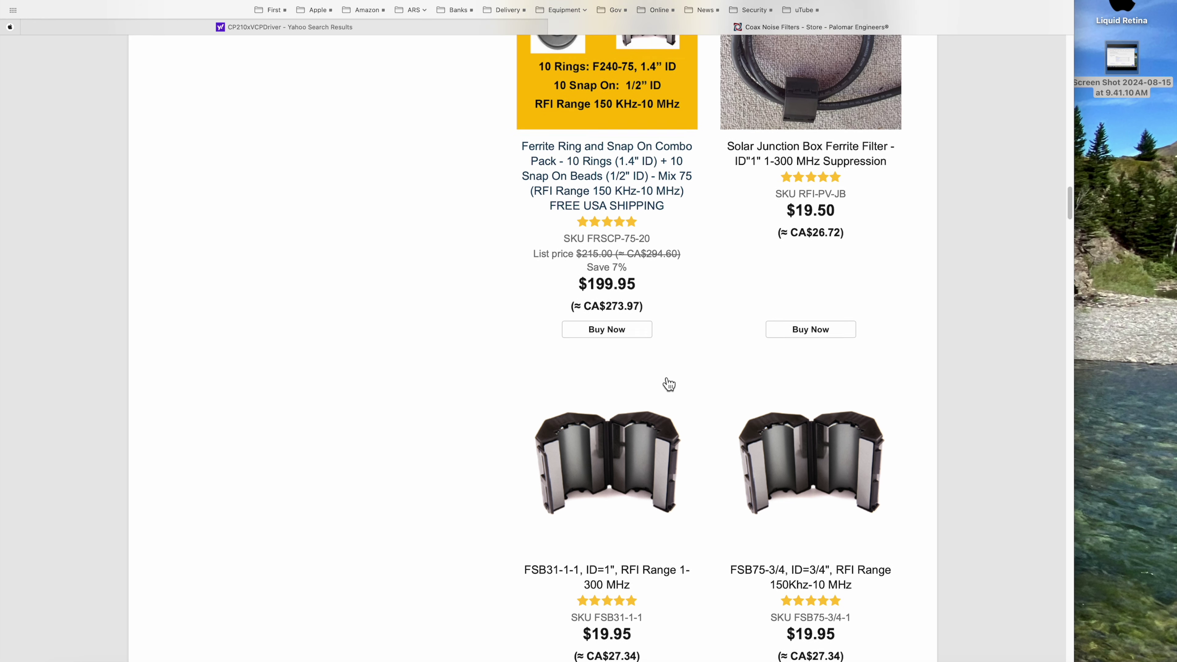
scroll(669, 383, "down", 6)
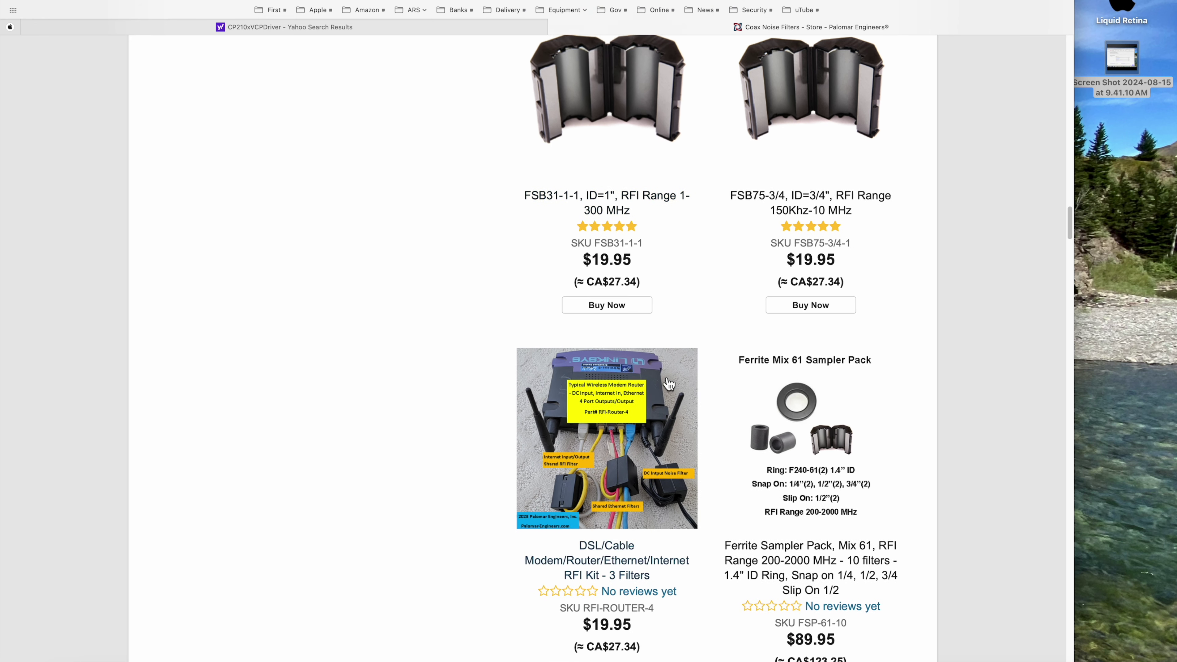
scroll(669, 384, "down", 6)
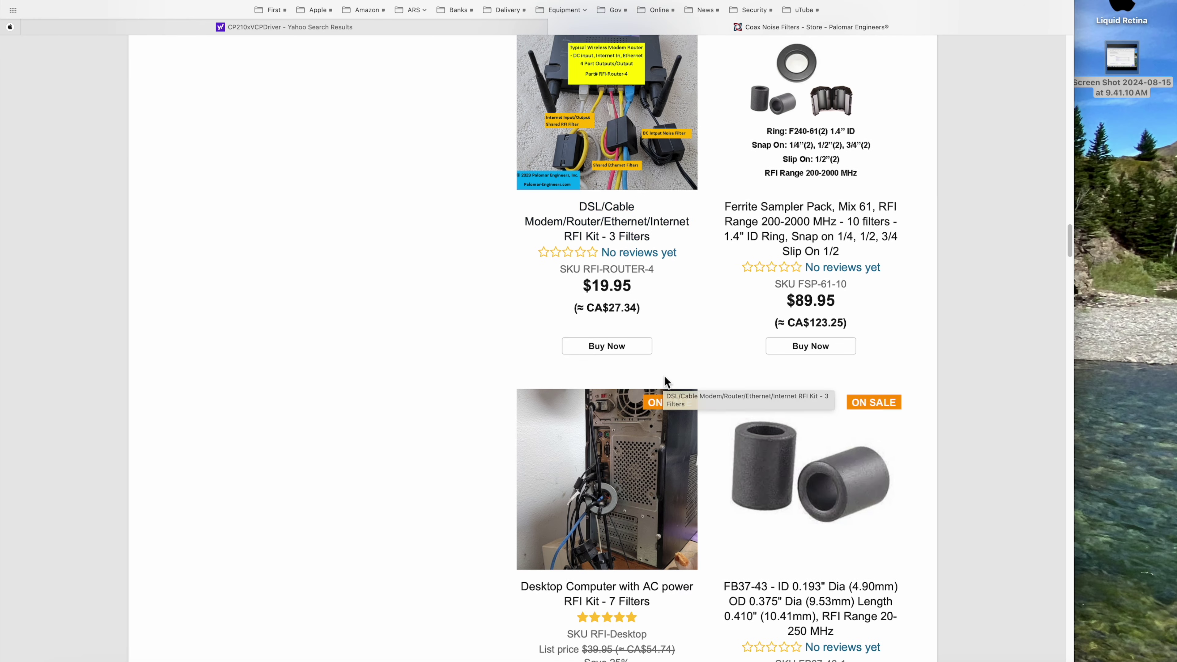
scroll(665, 381, "up", 20)
scroll(666, 381, "up", 20)
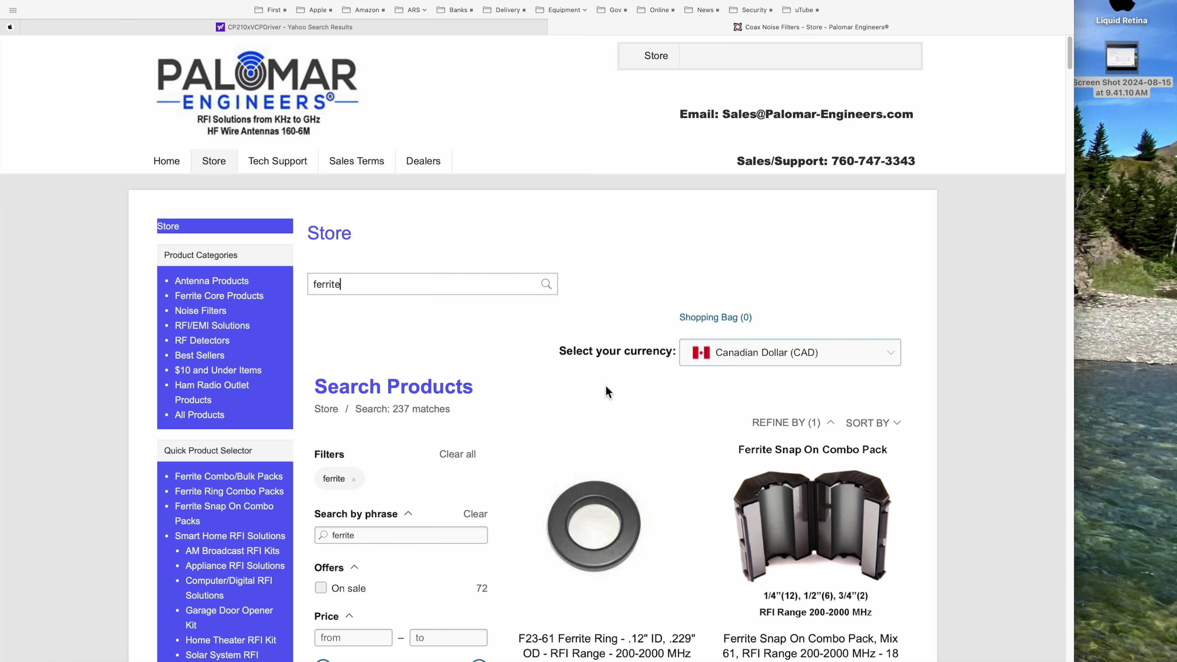
Compare the mixes, sizes and RFI ranges of the ferrite snap-on packs and the ring and snap-on combo packs
scroll(610, 393, "down", 1)
scroll(610, 393, "up", 1)
scroll(607, 389, "down", 10)
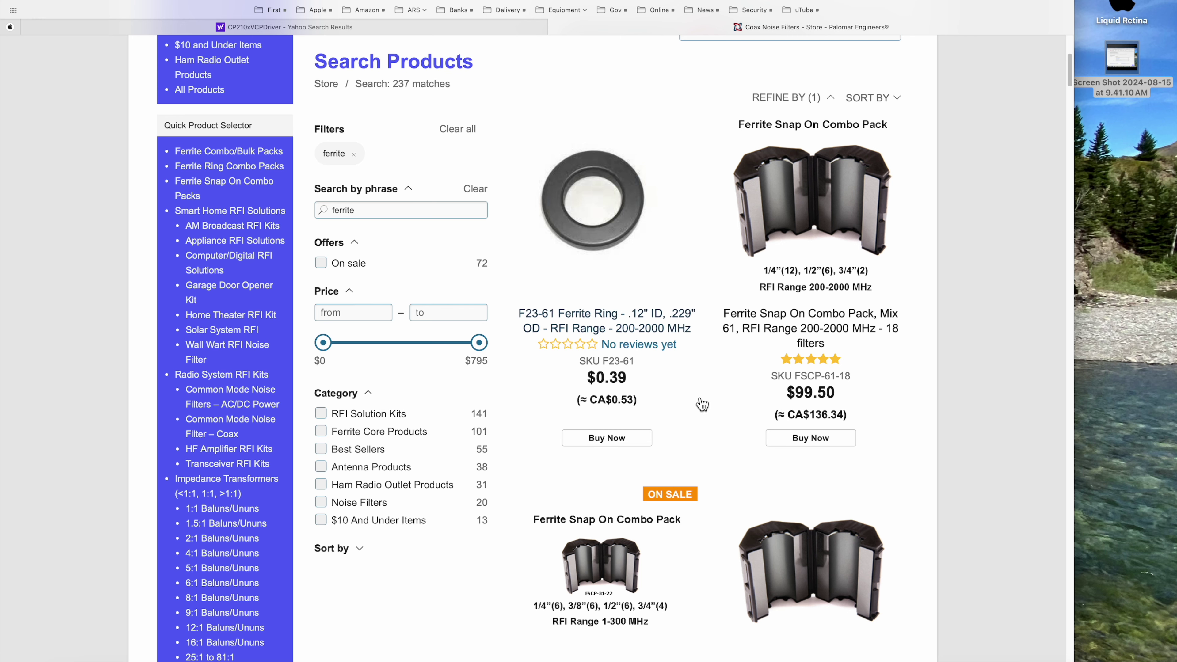
scroll(702, 404, "down", 20)
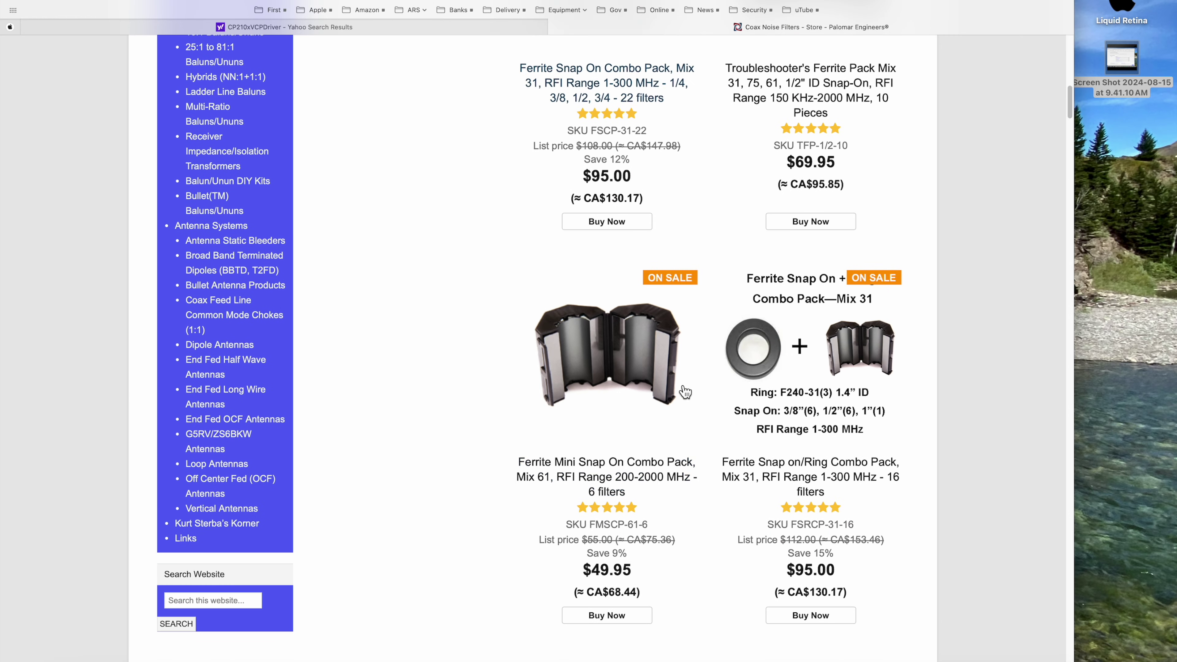
scroll(685, 392, "down", 17)
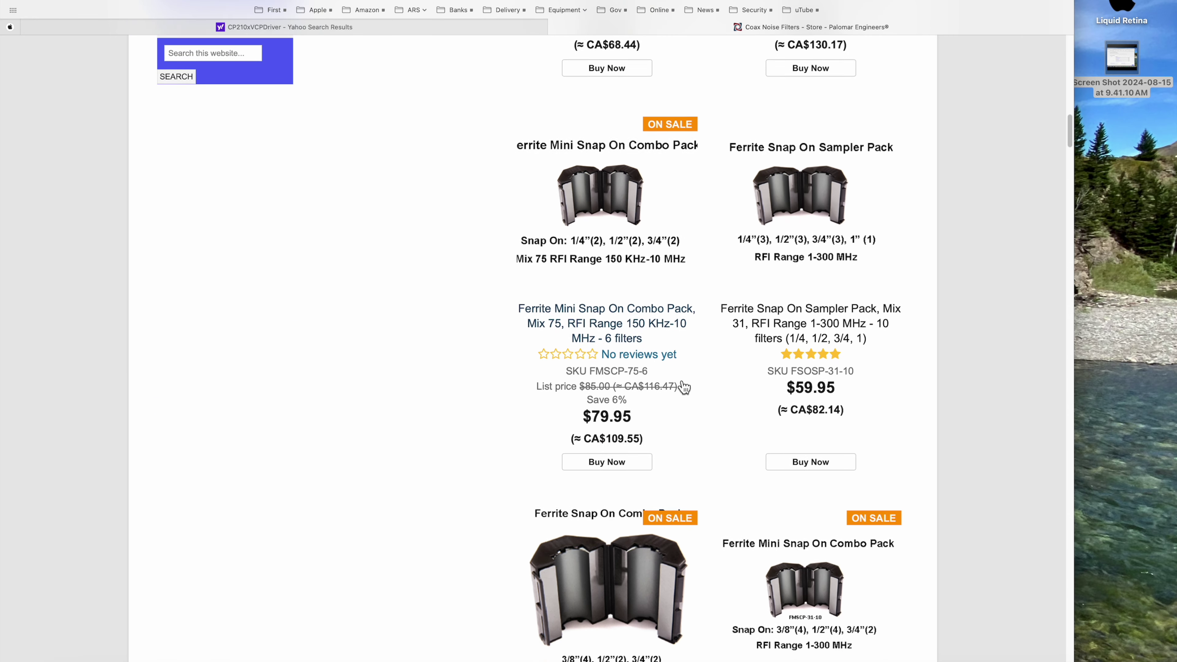
scroll(684, 387, "down", 17)
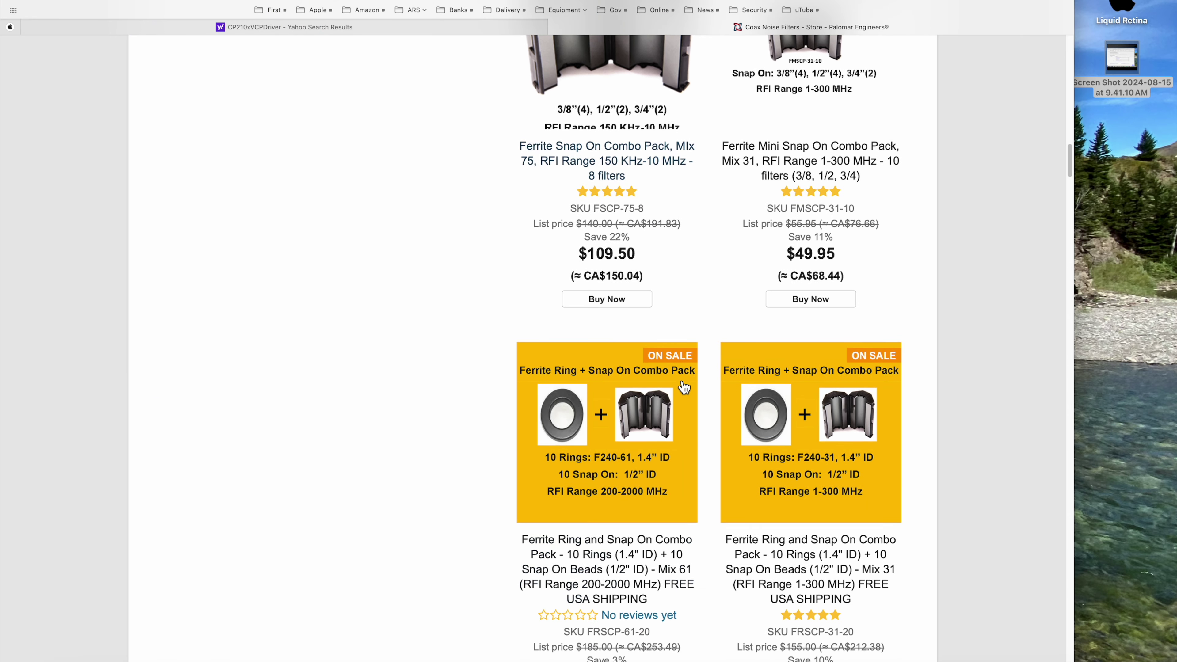
scroll(684, 387, "up", 20)
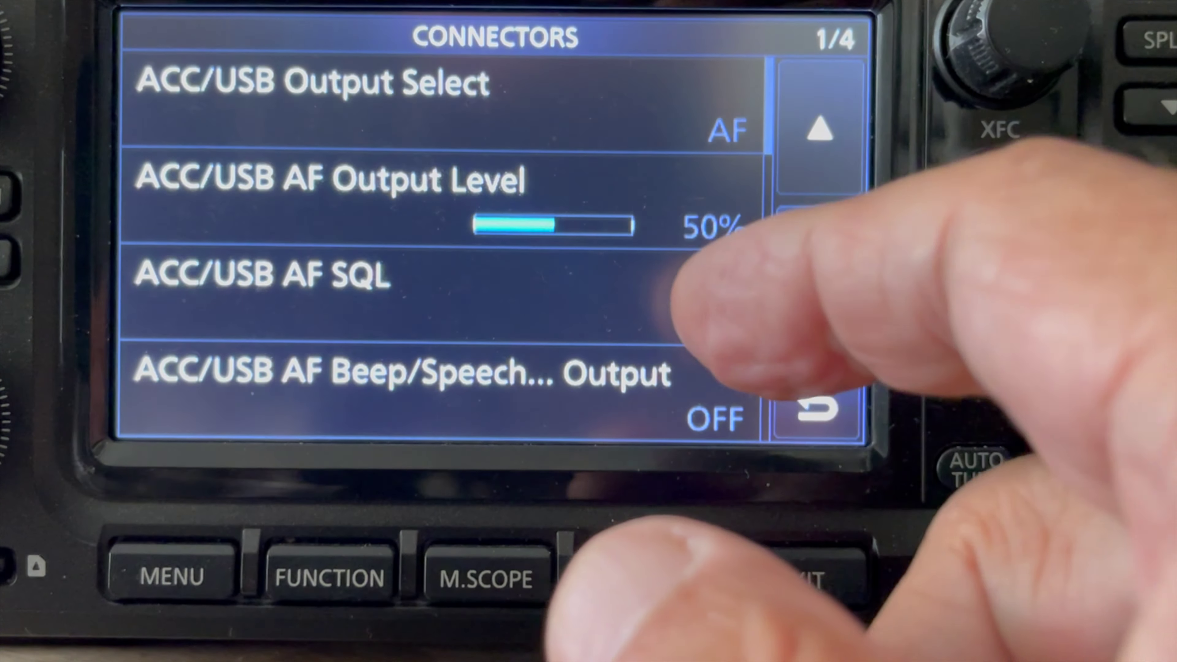
left_click(649, 296)
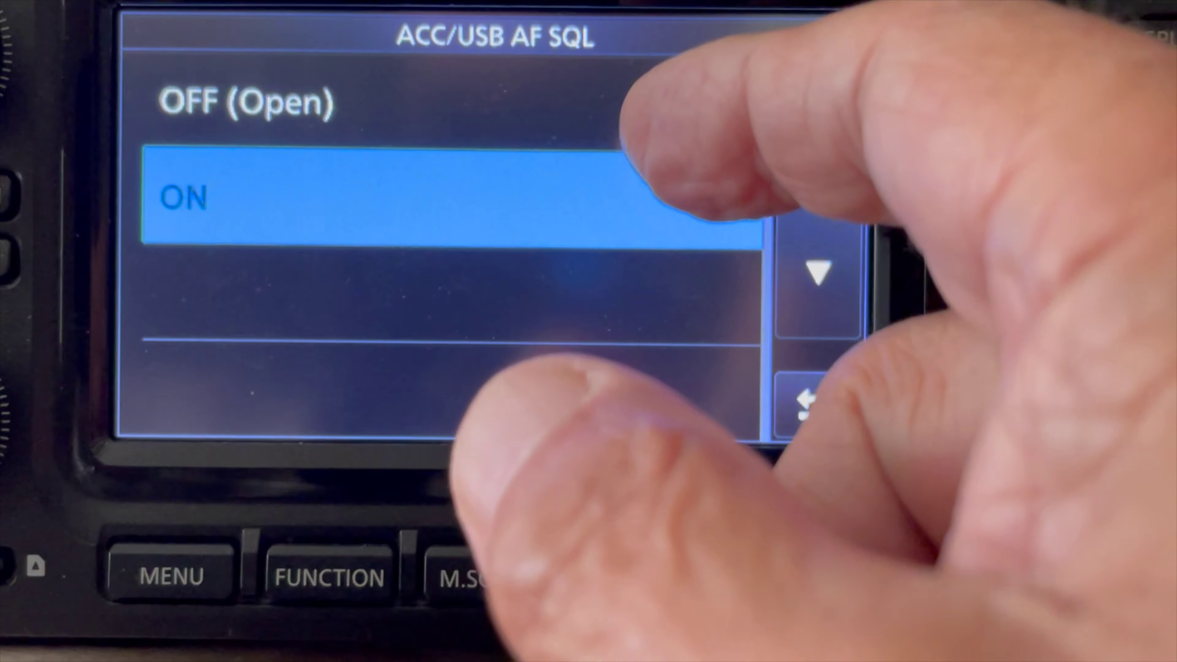
left_click(649, 102)
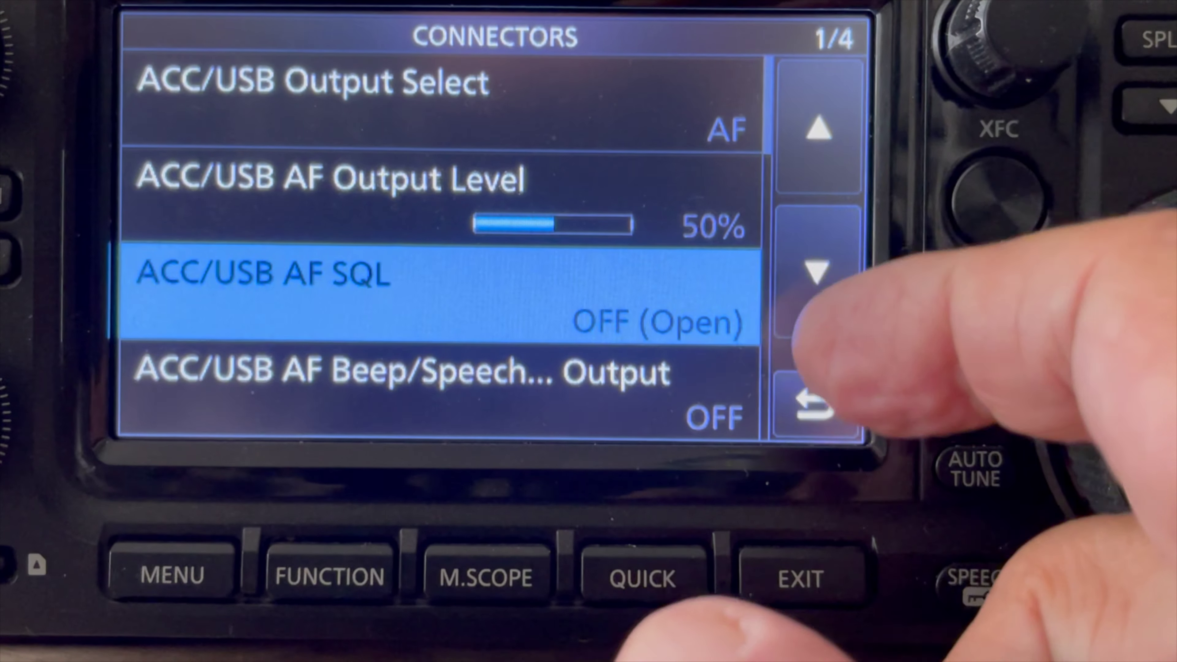
left_click(809, 274)
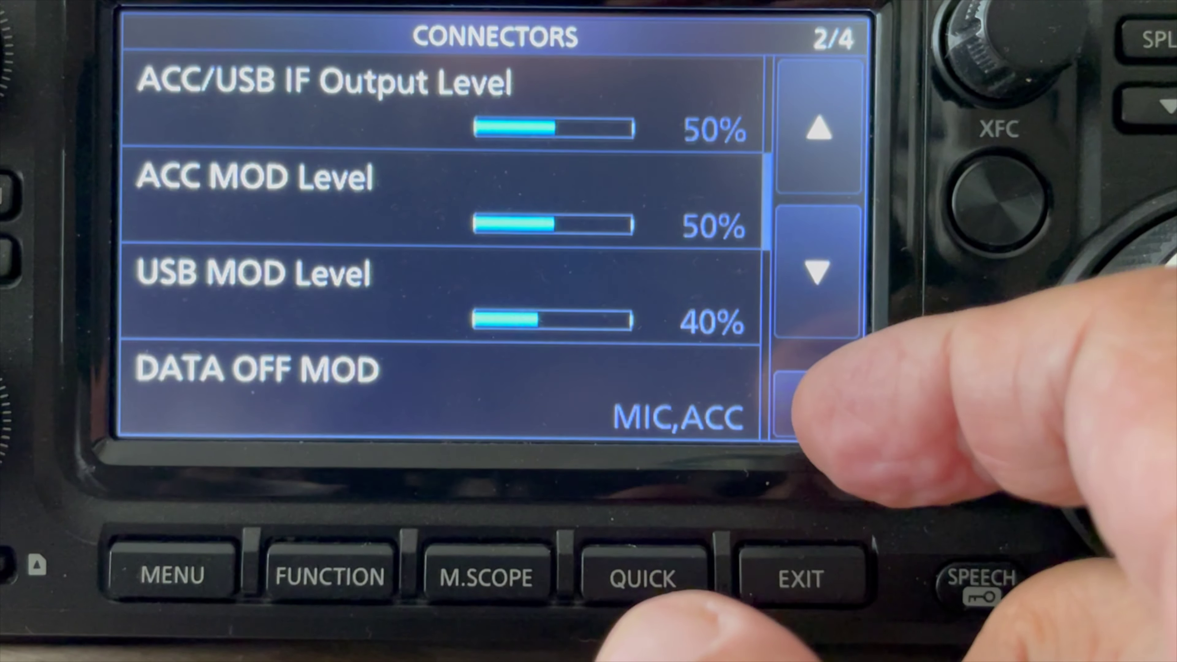
left_click(816, 271)
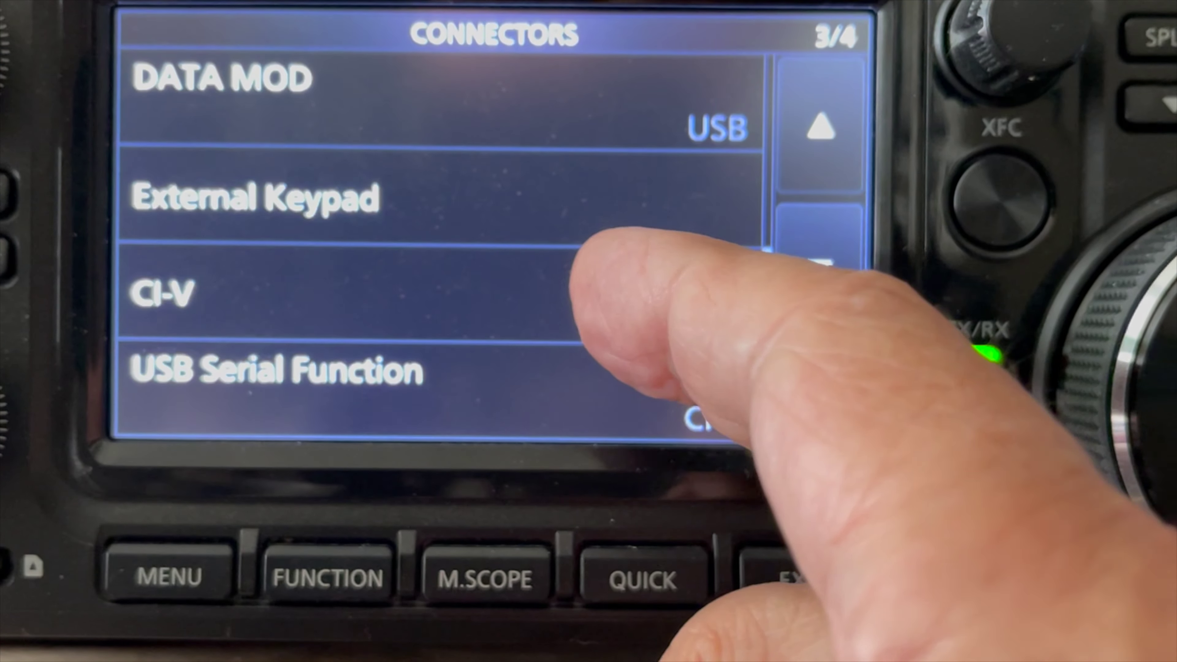
left_click(572, 290)
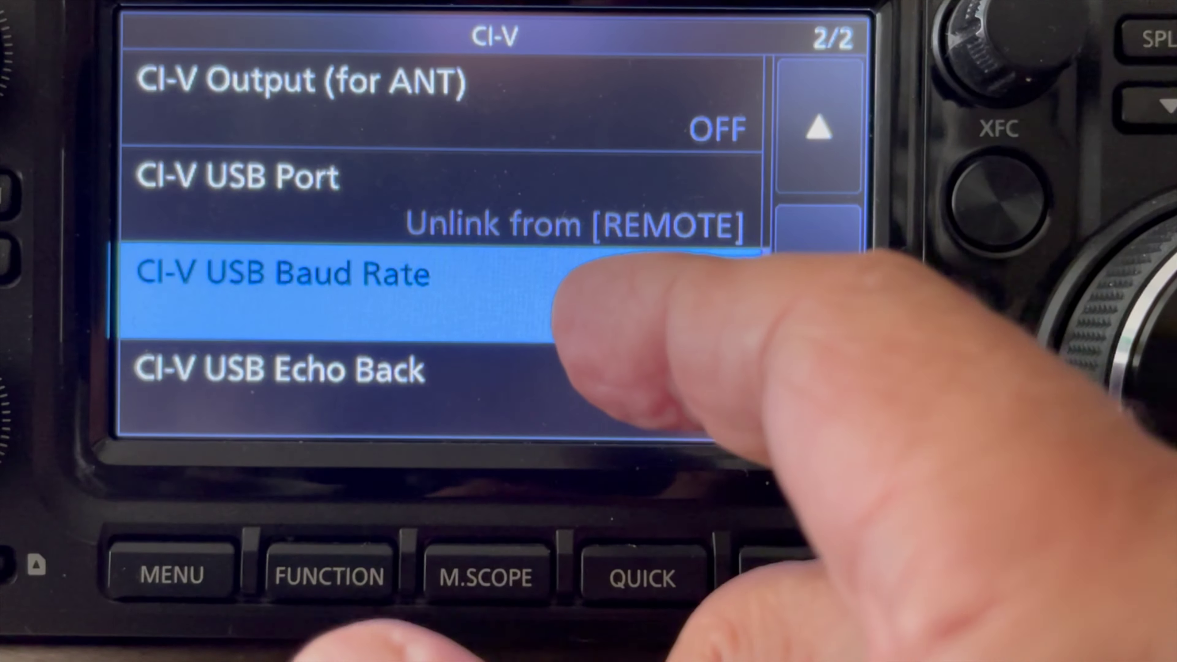
left_click(579, 290)
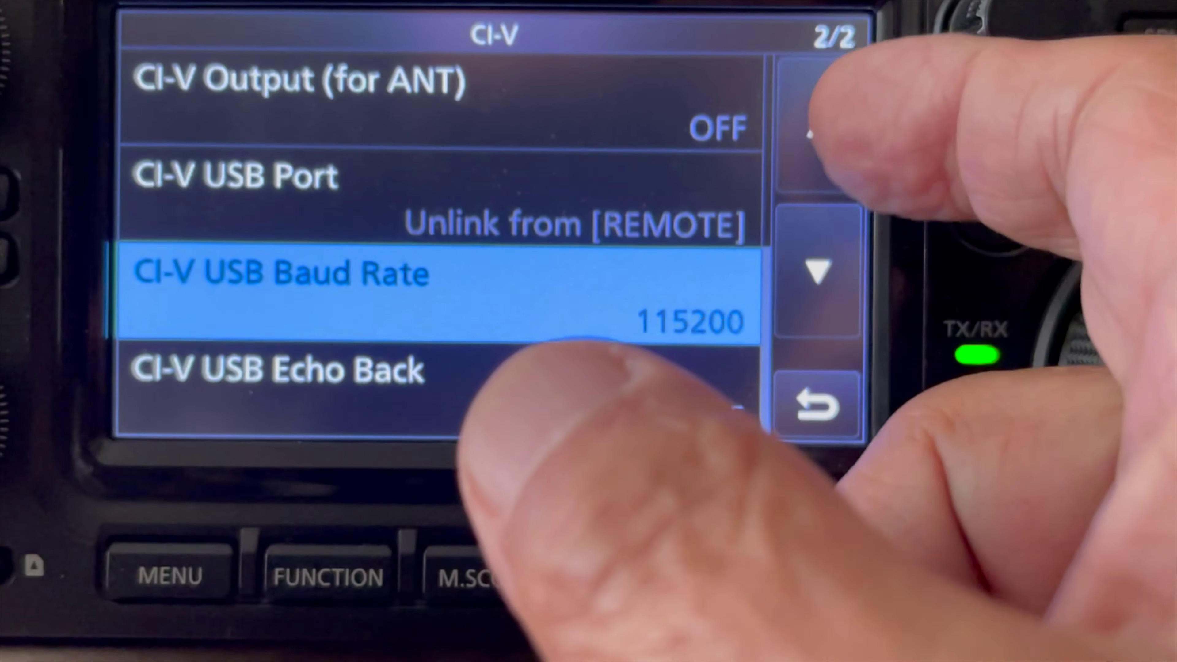
left_click(820, 126)
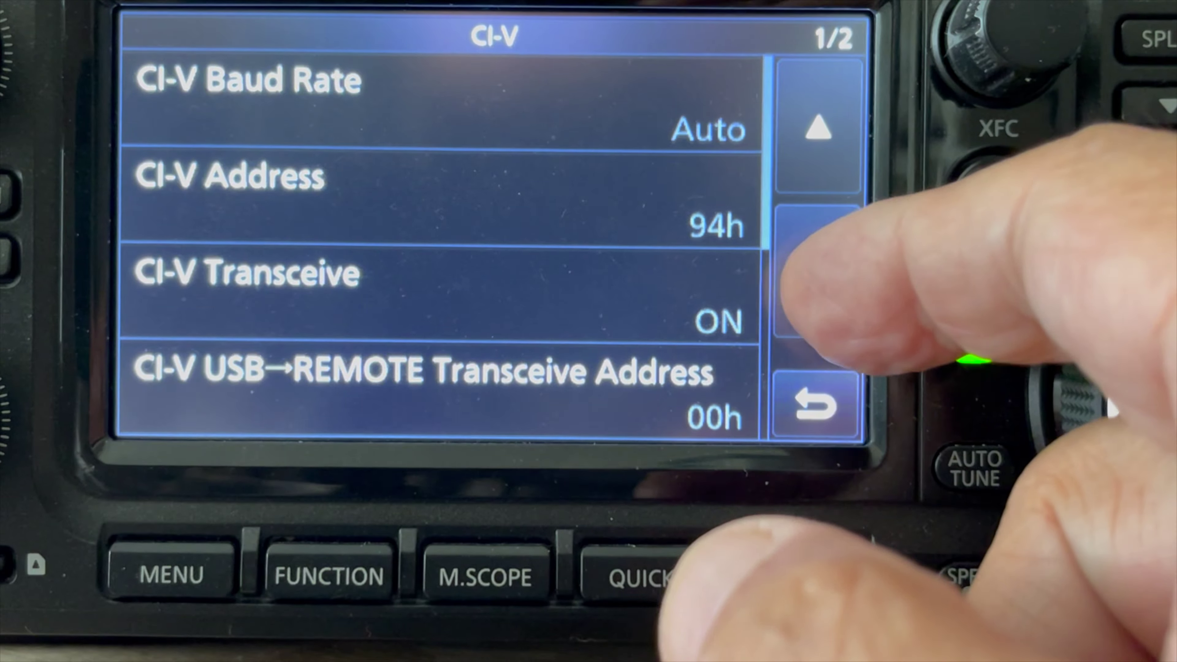
left_click(806, 274)
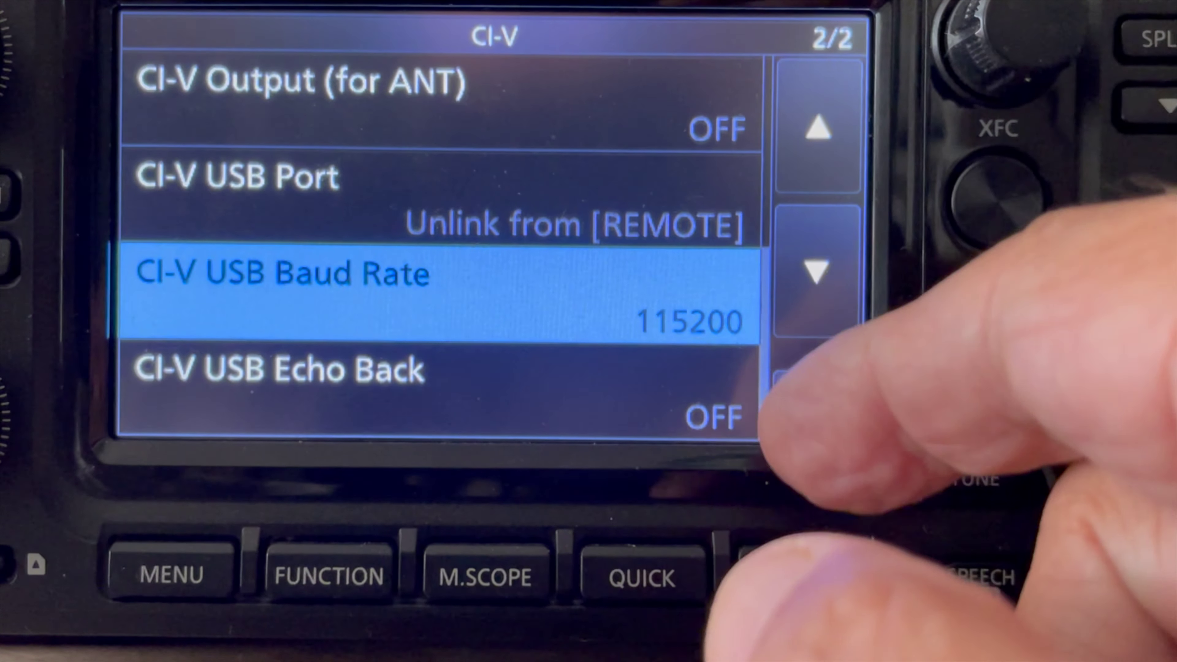
left_click(802, 403)
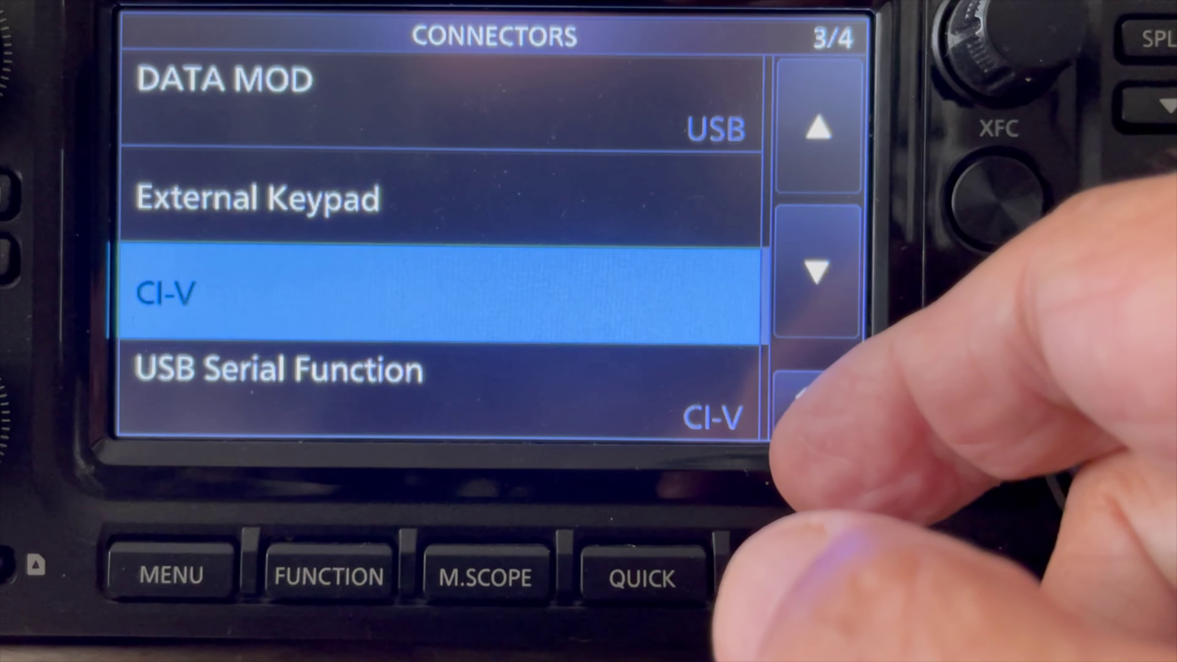
left_click(644, 395)
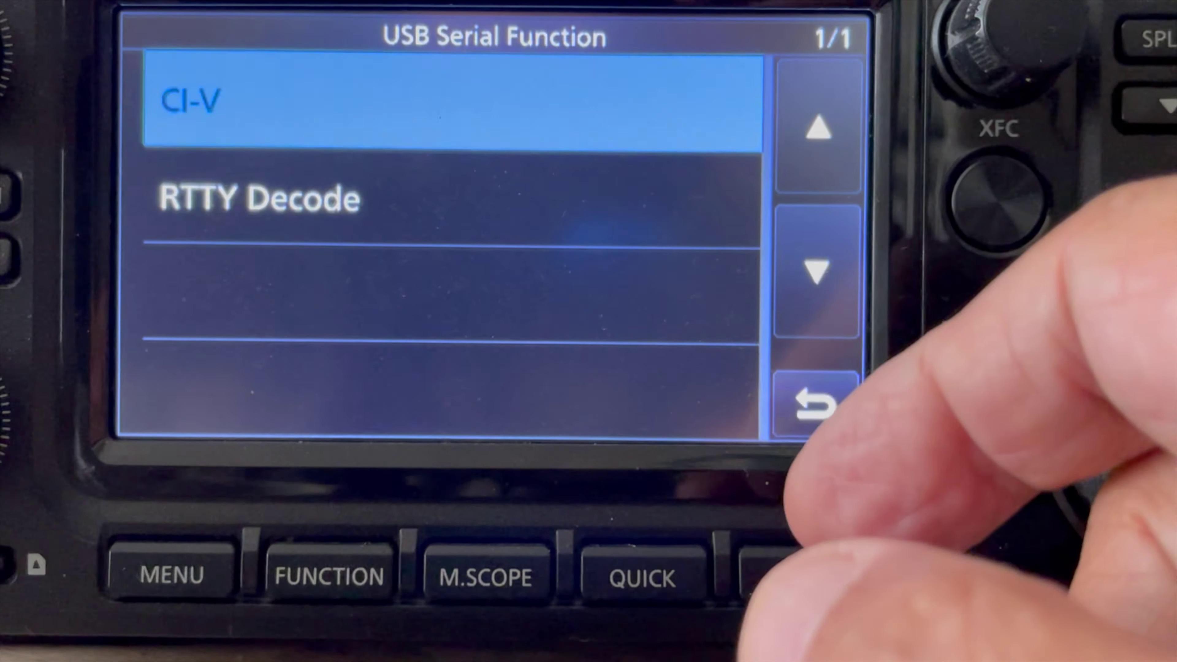
left_click(806, 403)
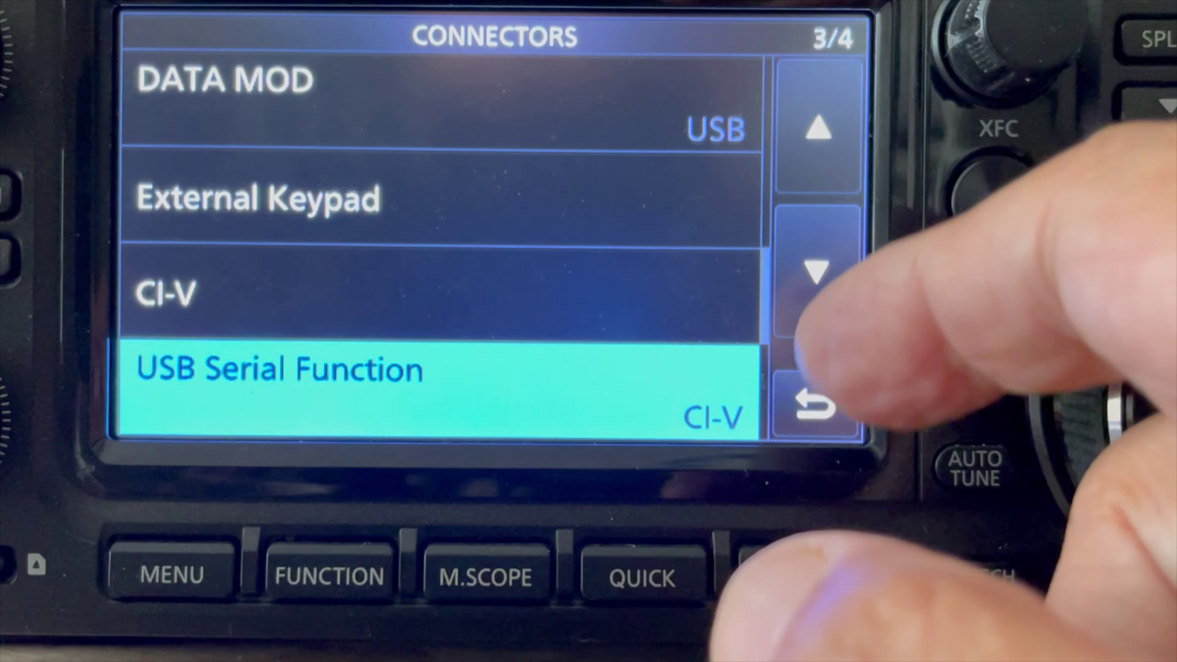
left_click(816, 271)
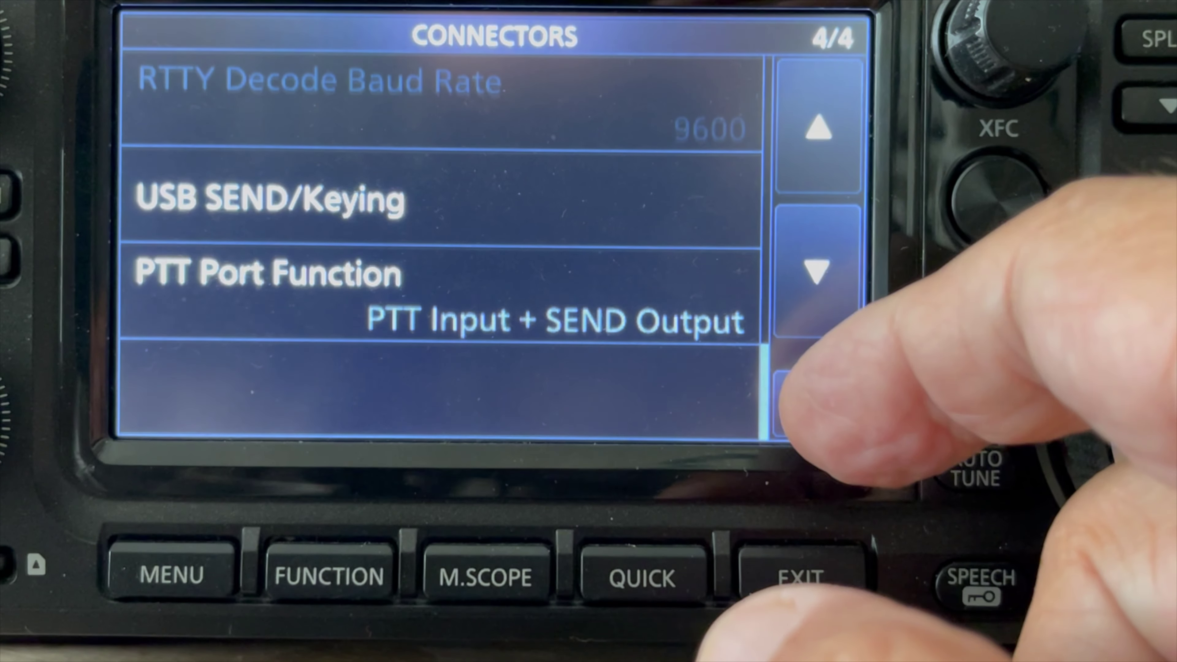
left_click(811, 403)
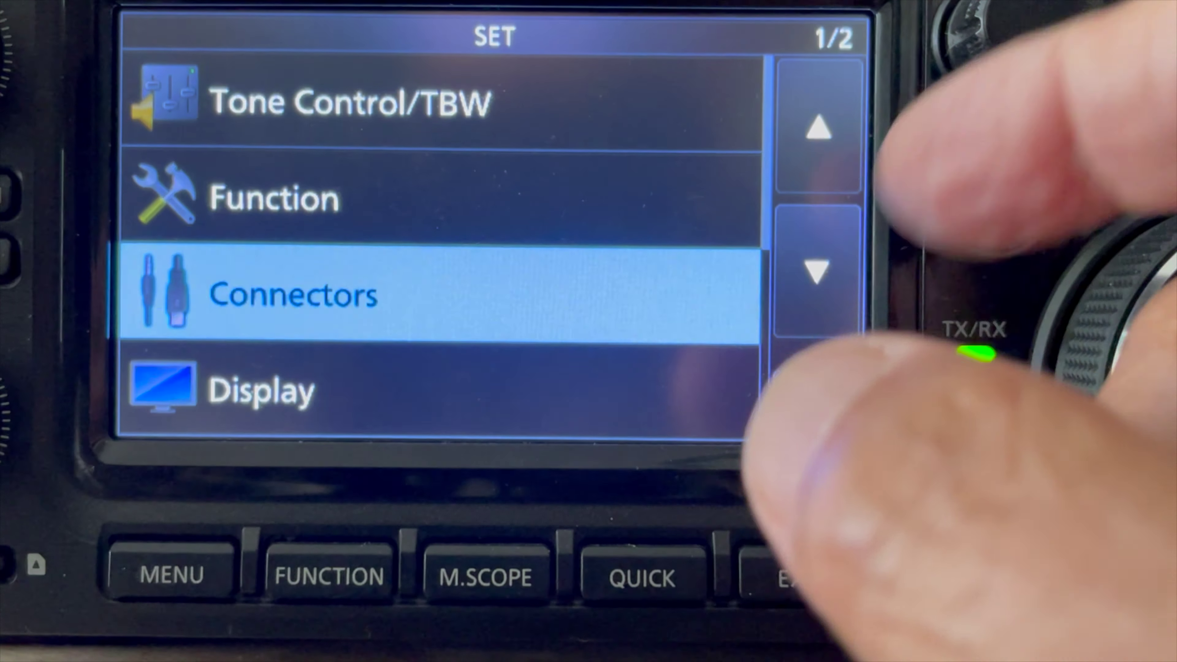